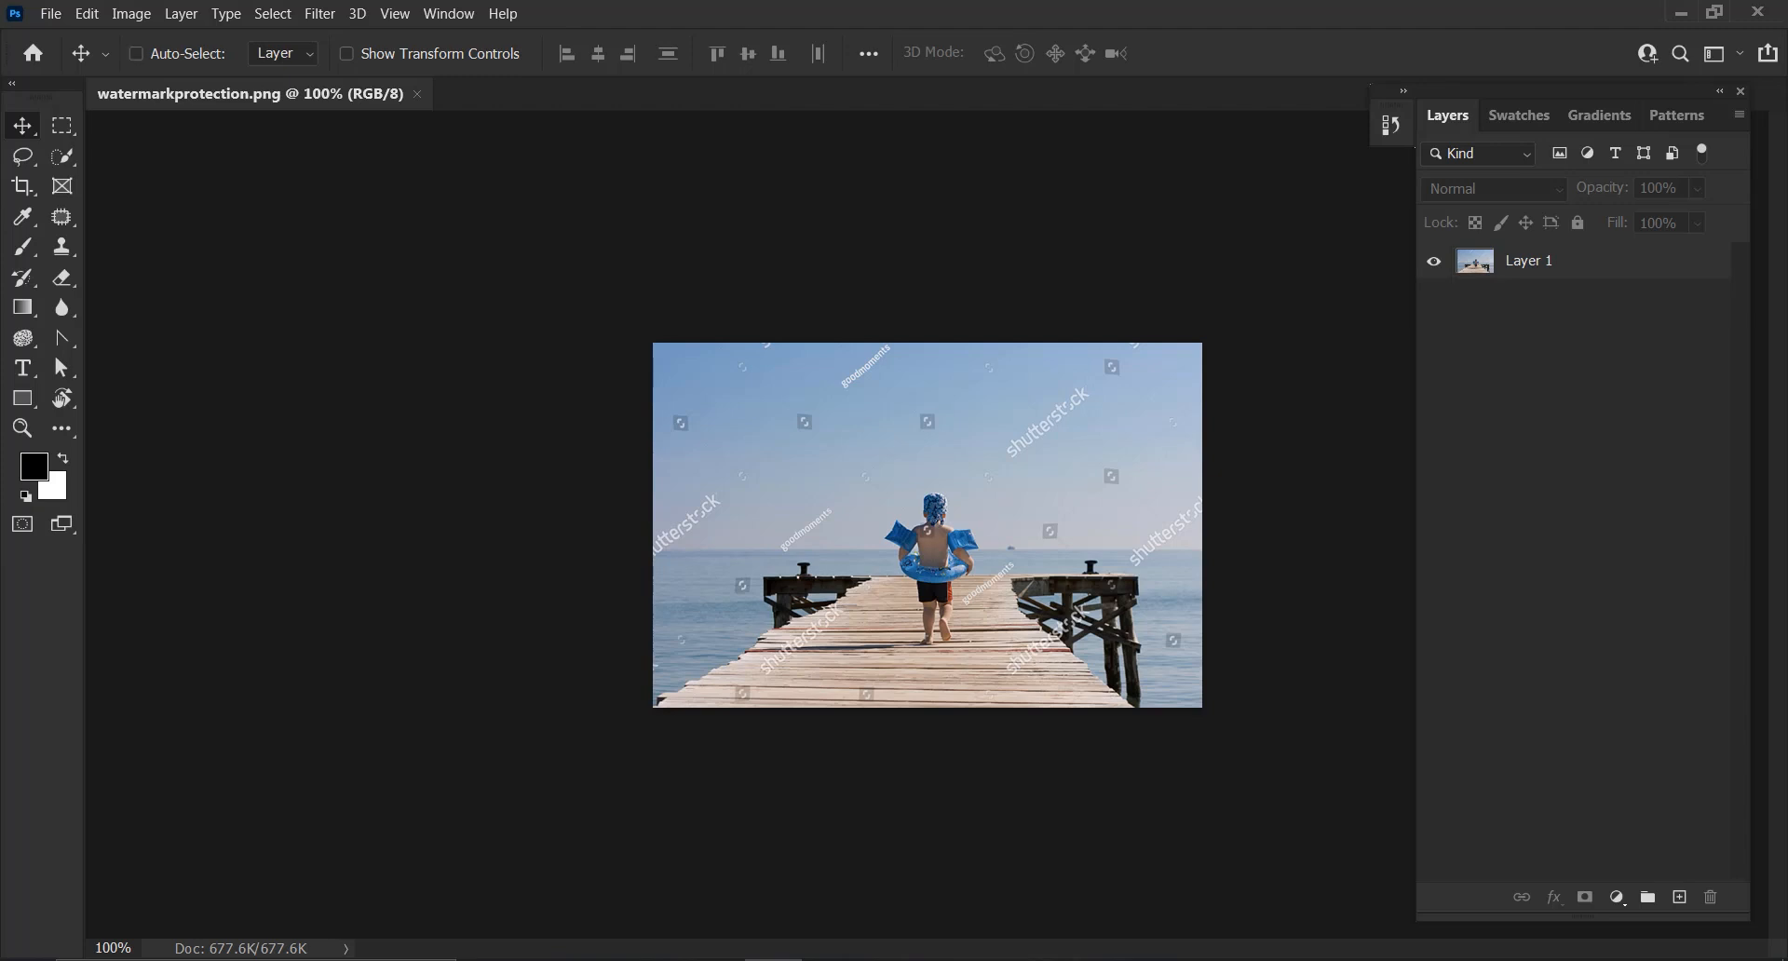
Duplicate Layer 1 to work on a copy of the photo
key(ctrl+plus)
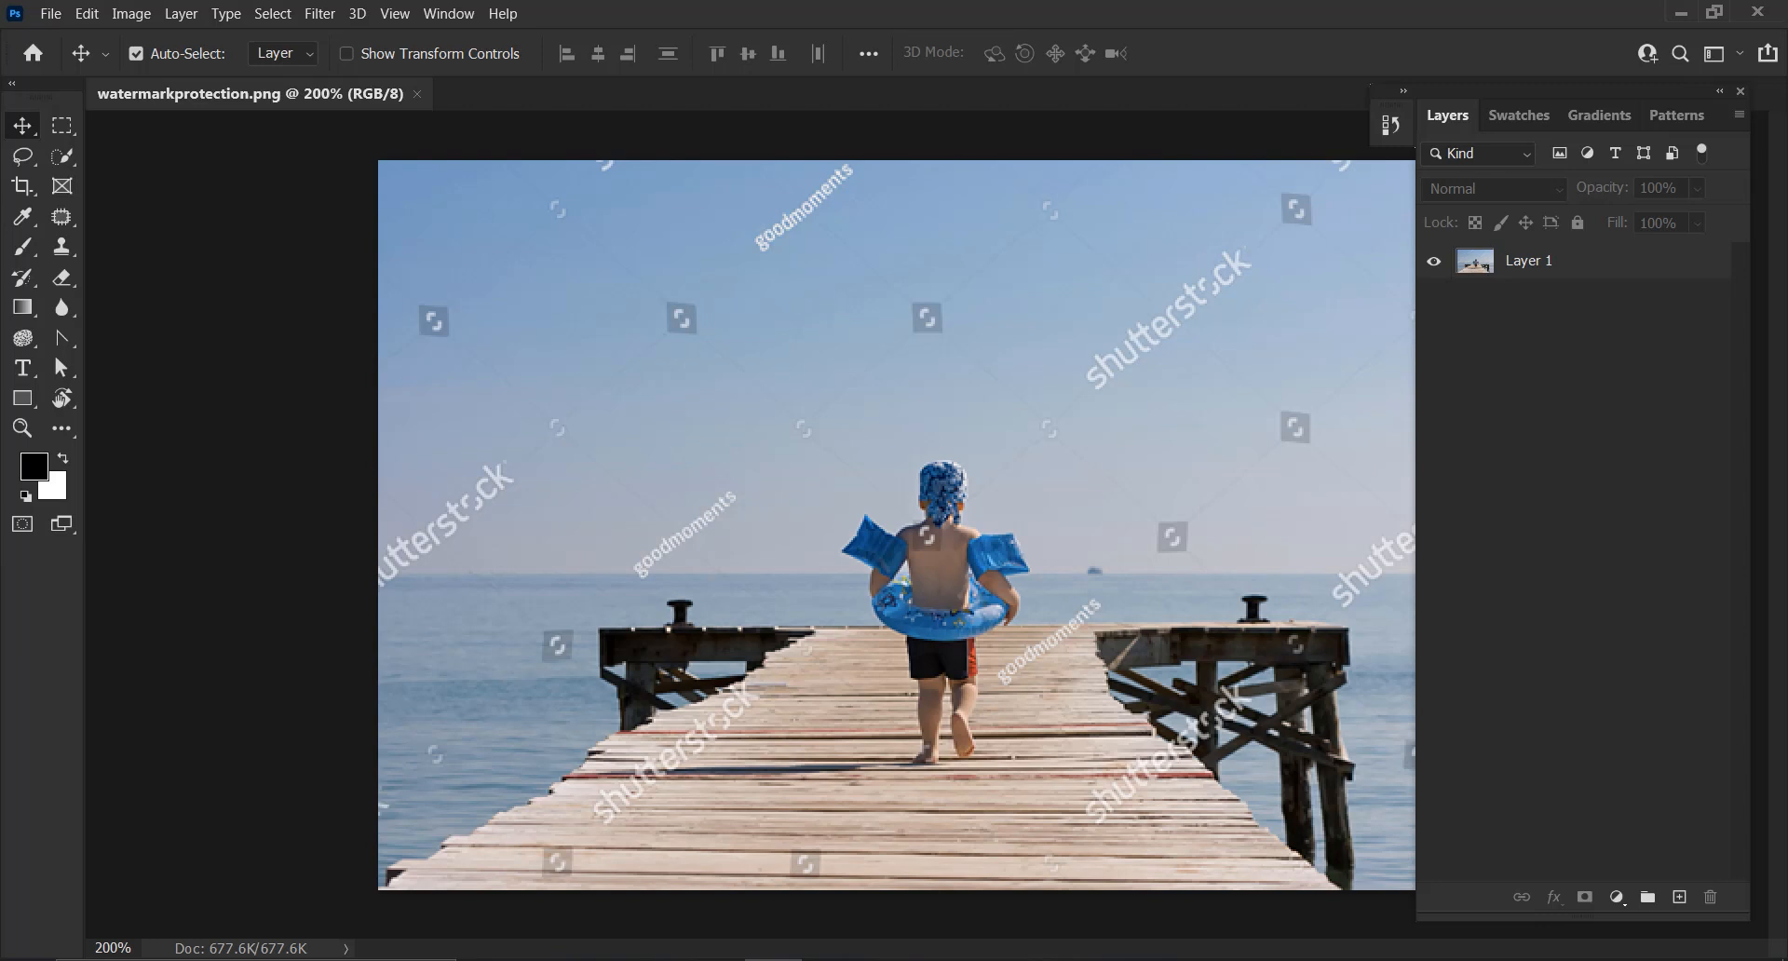
key(ctrl+plus)
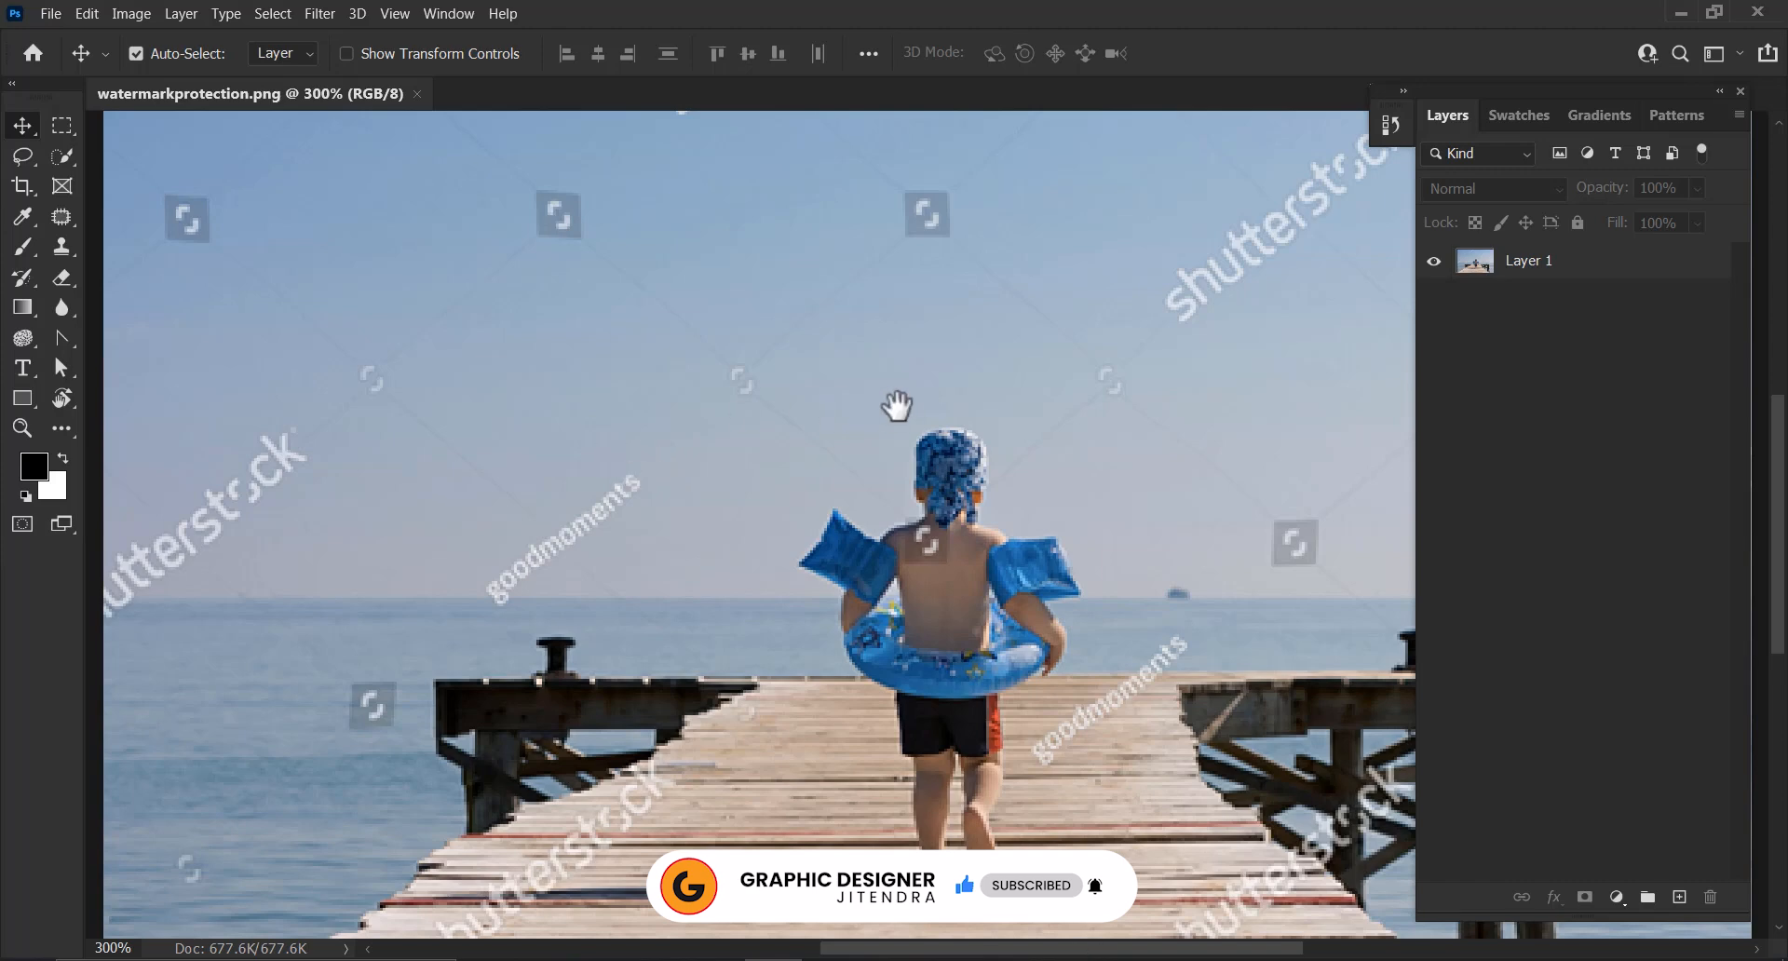
drag(909, 382, 615, 547)
drag(758, 515, 692, 560)
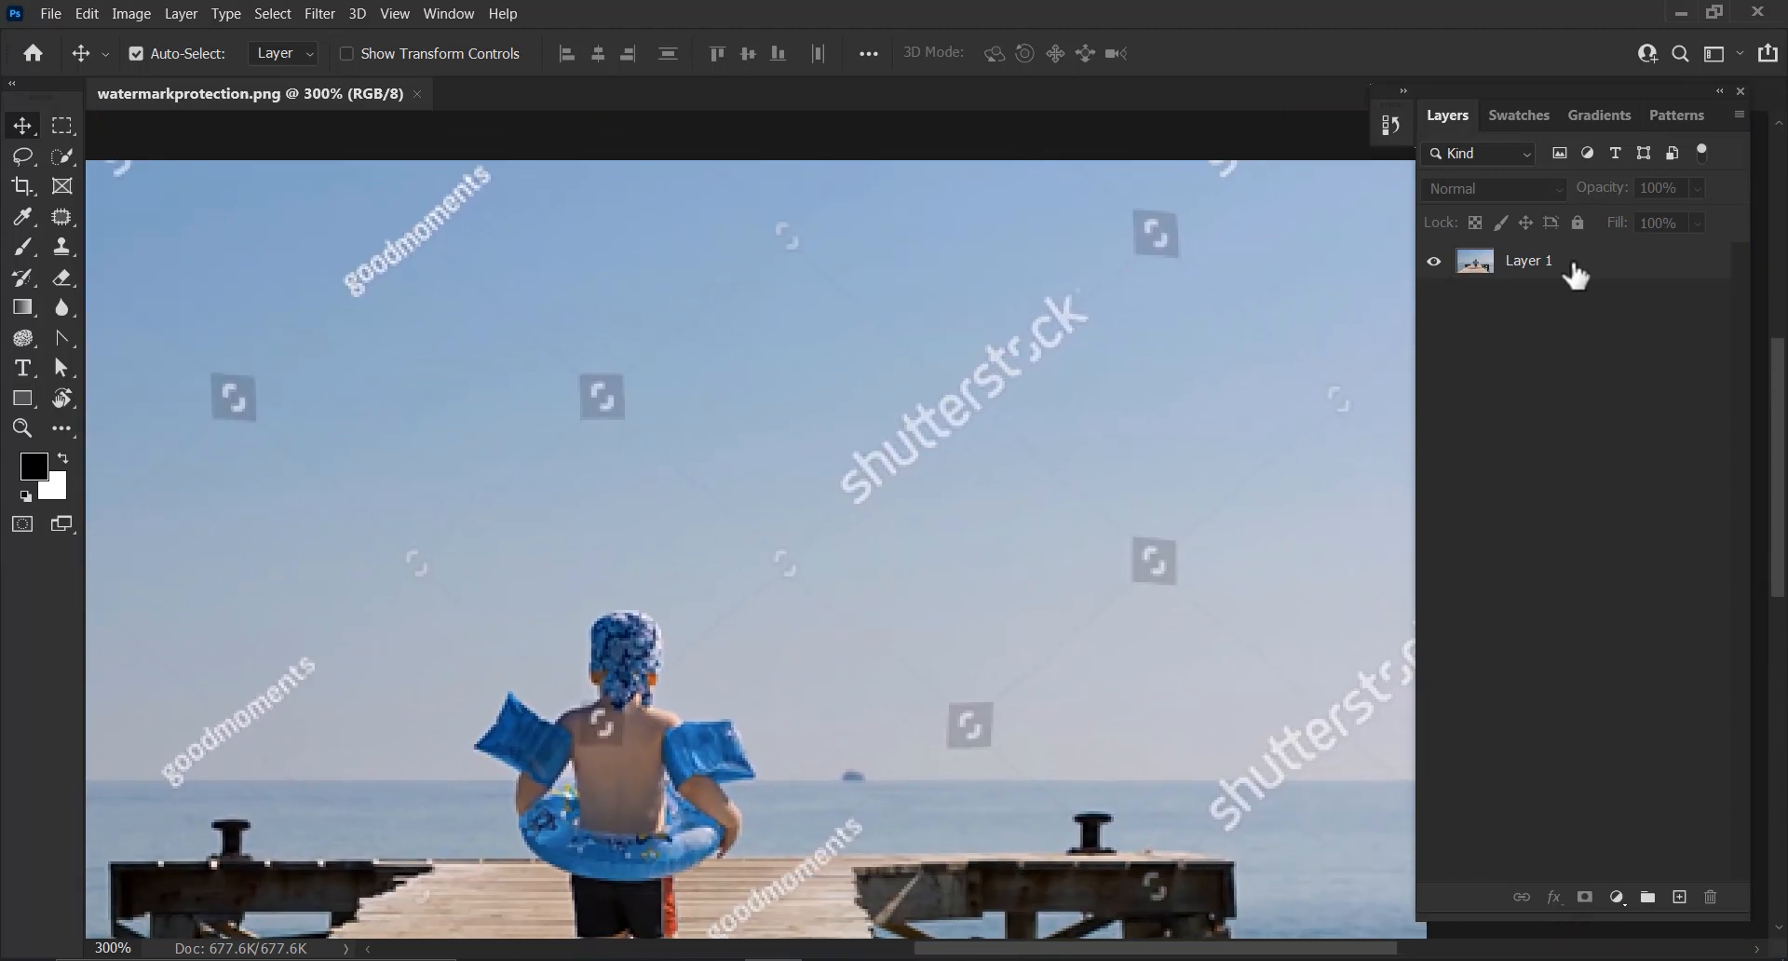
click(1568, 266)
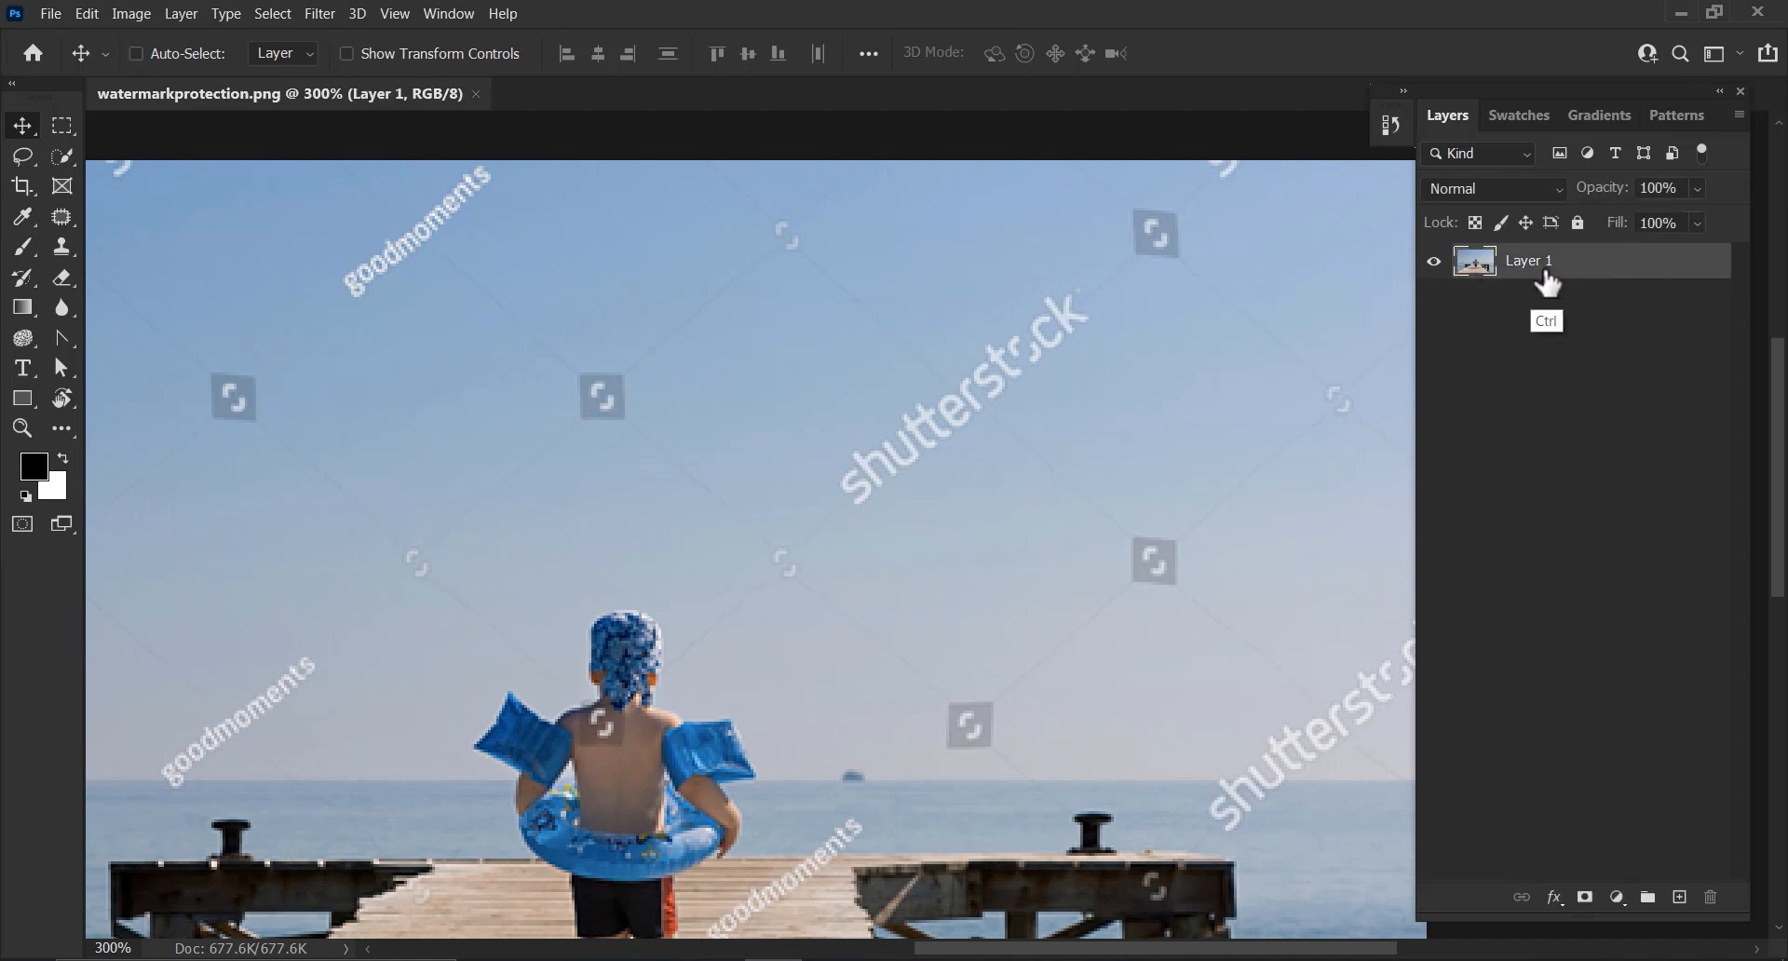
key(ctrl+j)
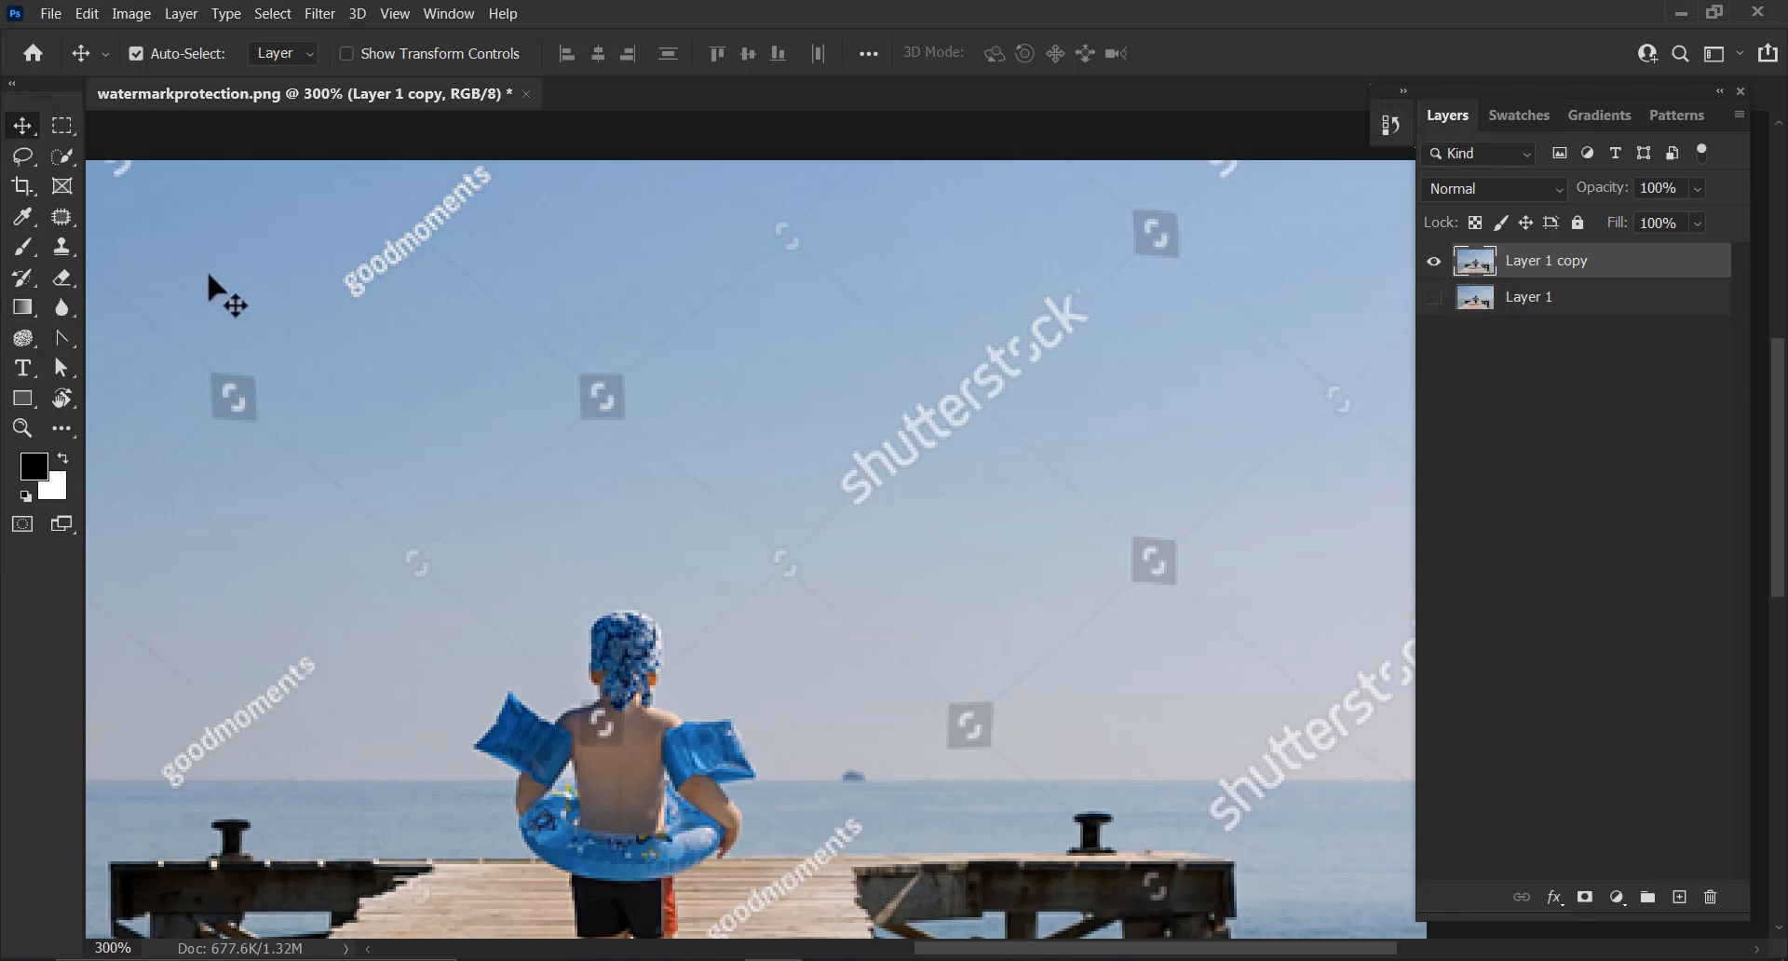
With the Patch tool, patch out the small watermark icon in the sky left of the boy's head
click(61, 220)
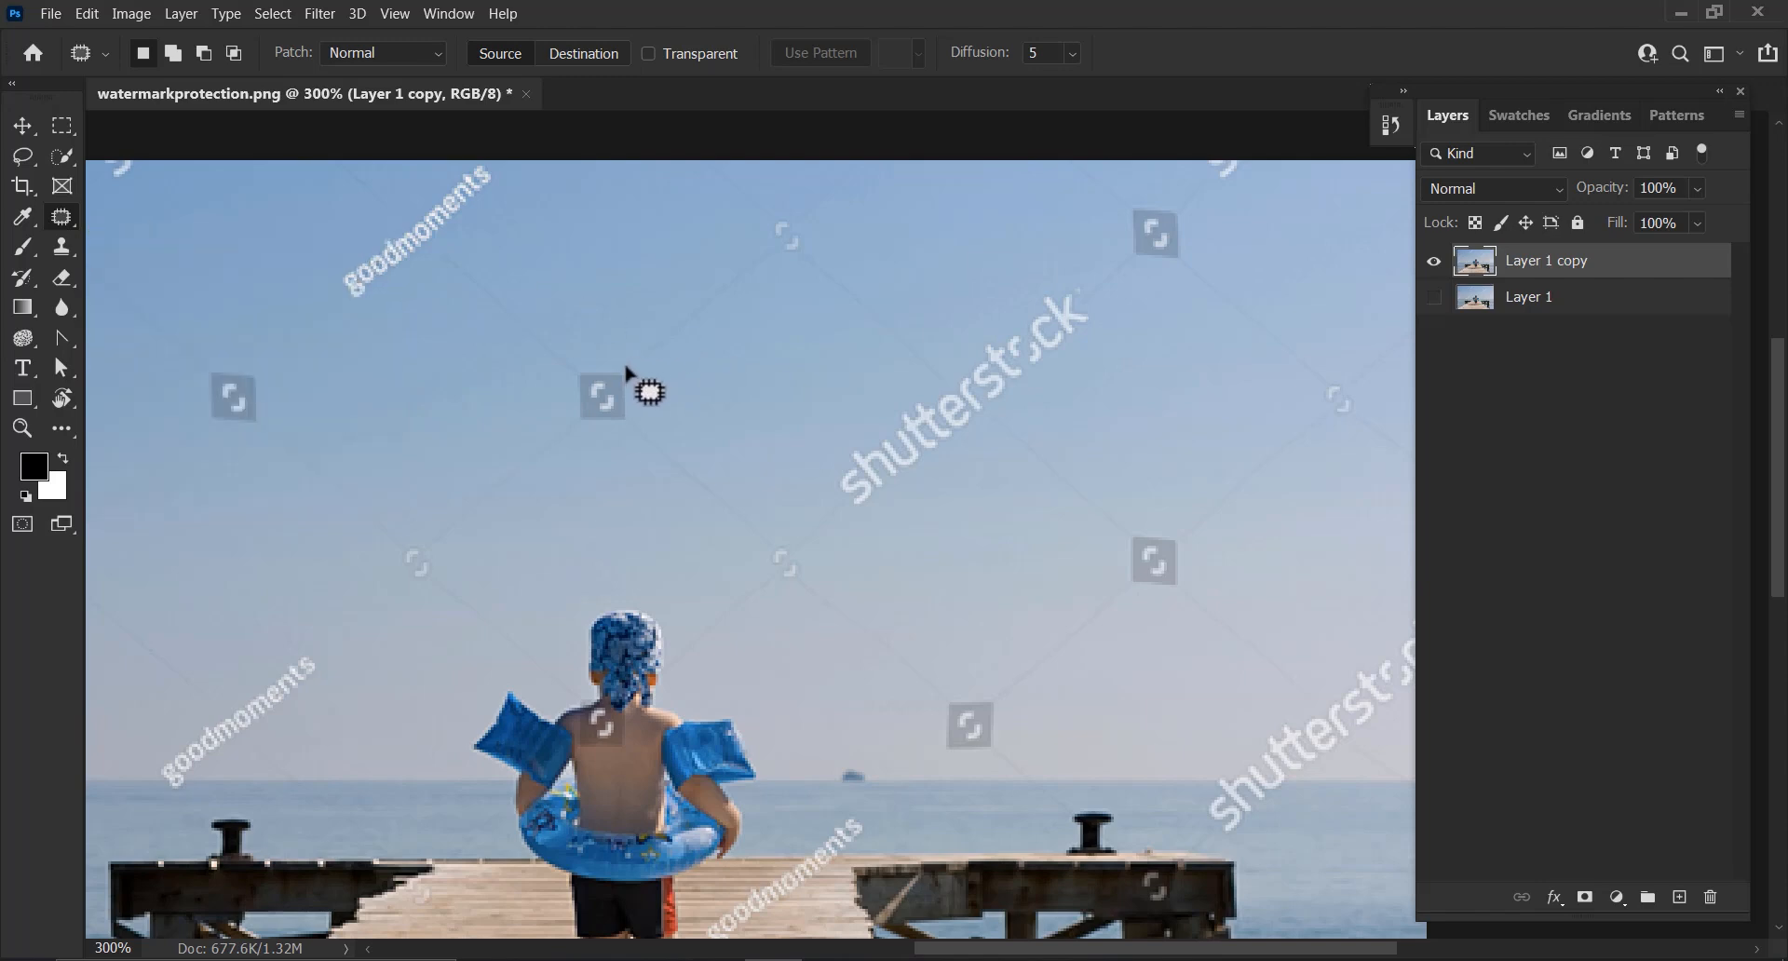
drag(638, 378, 612, 437)
drag(636, 376, 600, 300)
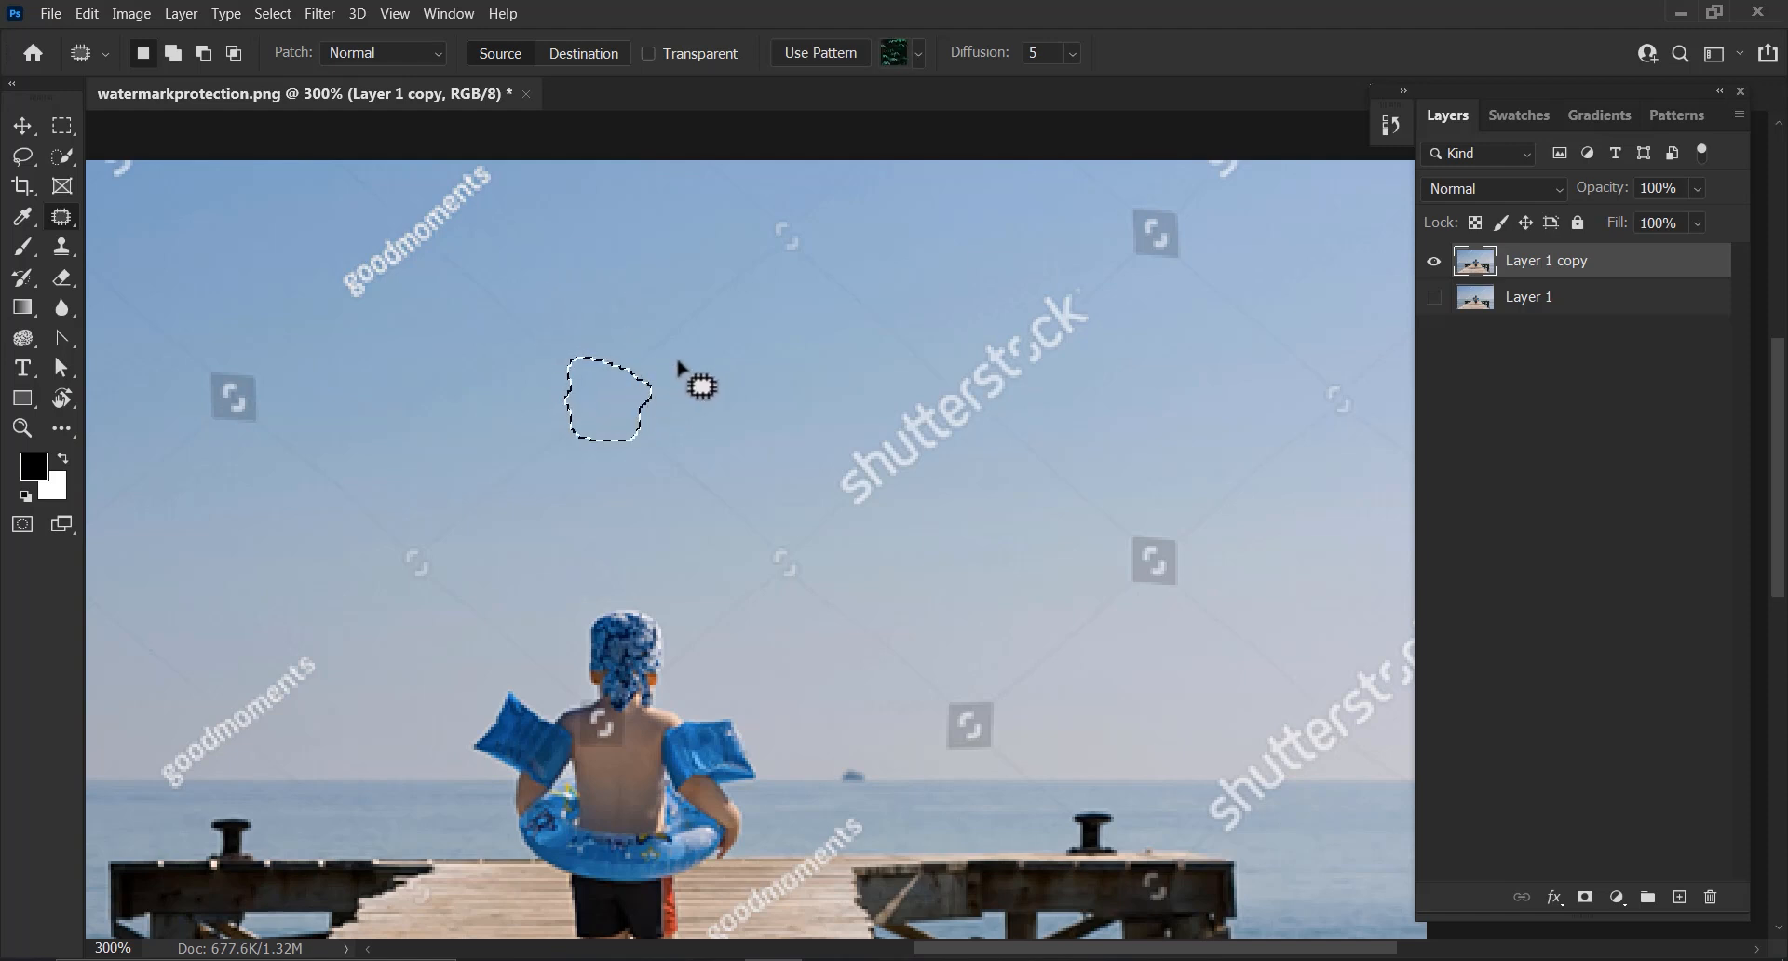
Patch out the diagonal "shutterstock" watermark text in the middle of the sky
drag(882, 424, 826, 457)
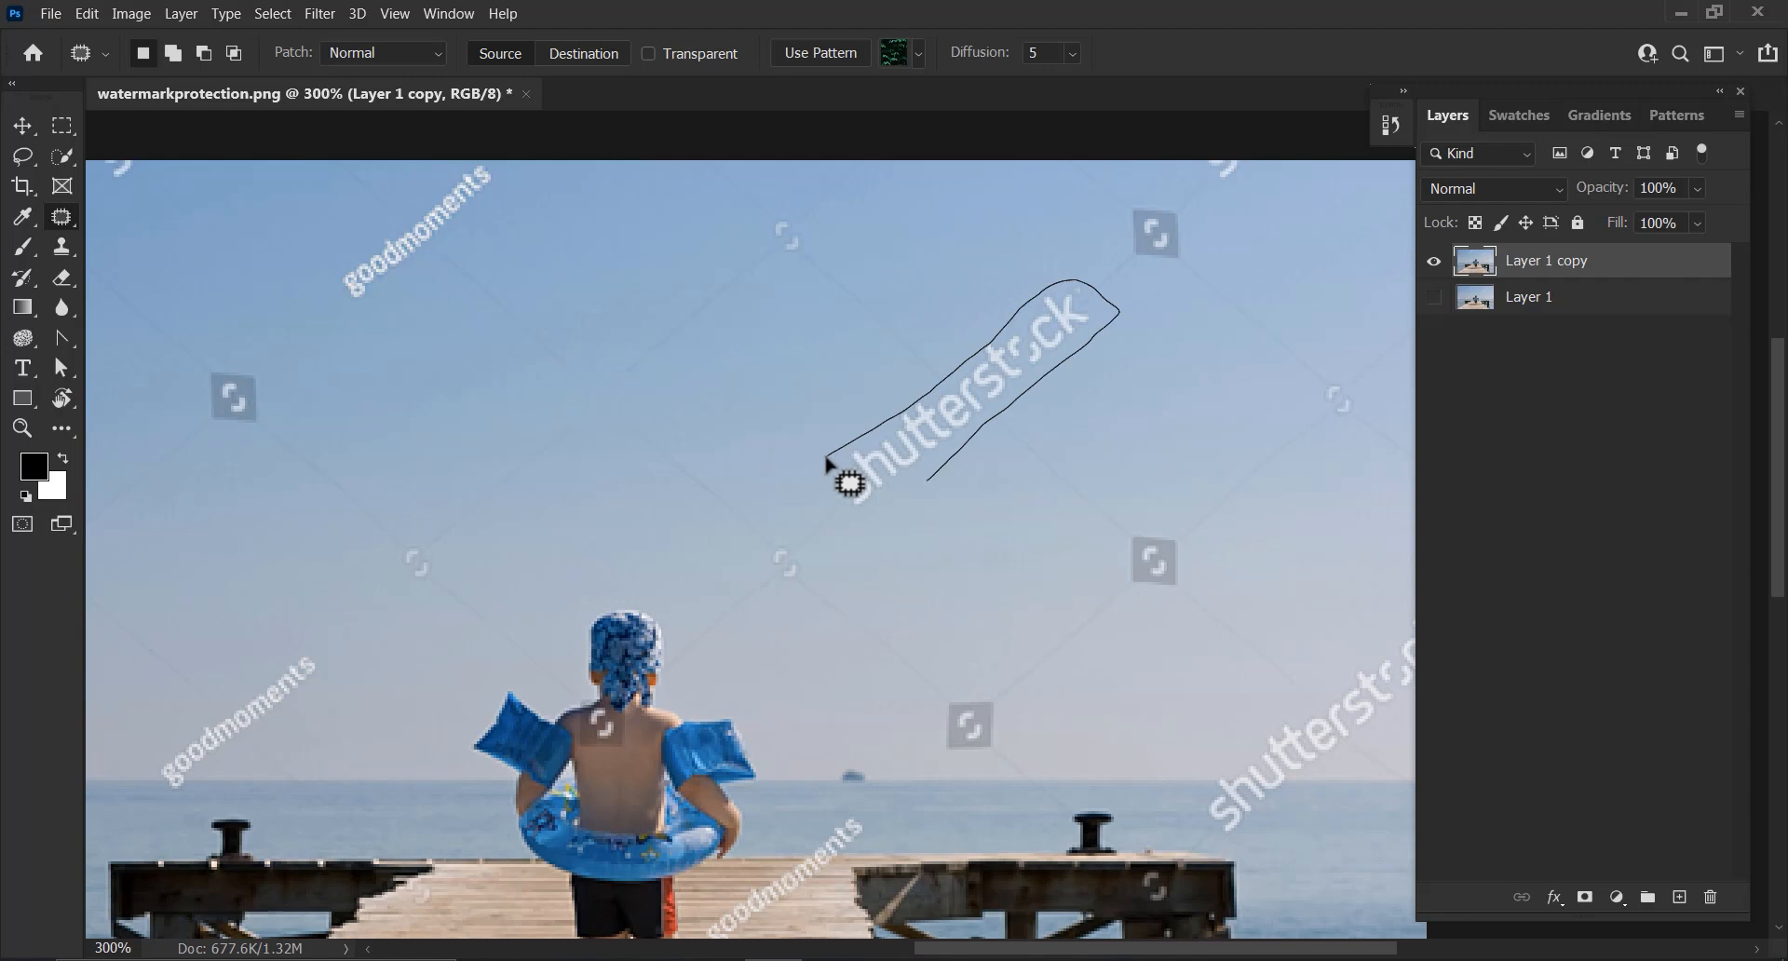
mouse_move(826, 459)
mouse_down()
mouse_move(672, 406)
mouse_move(503, 405)
mouse_up()
click(624, 396)
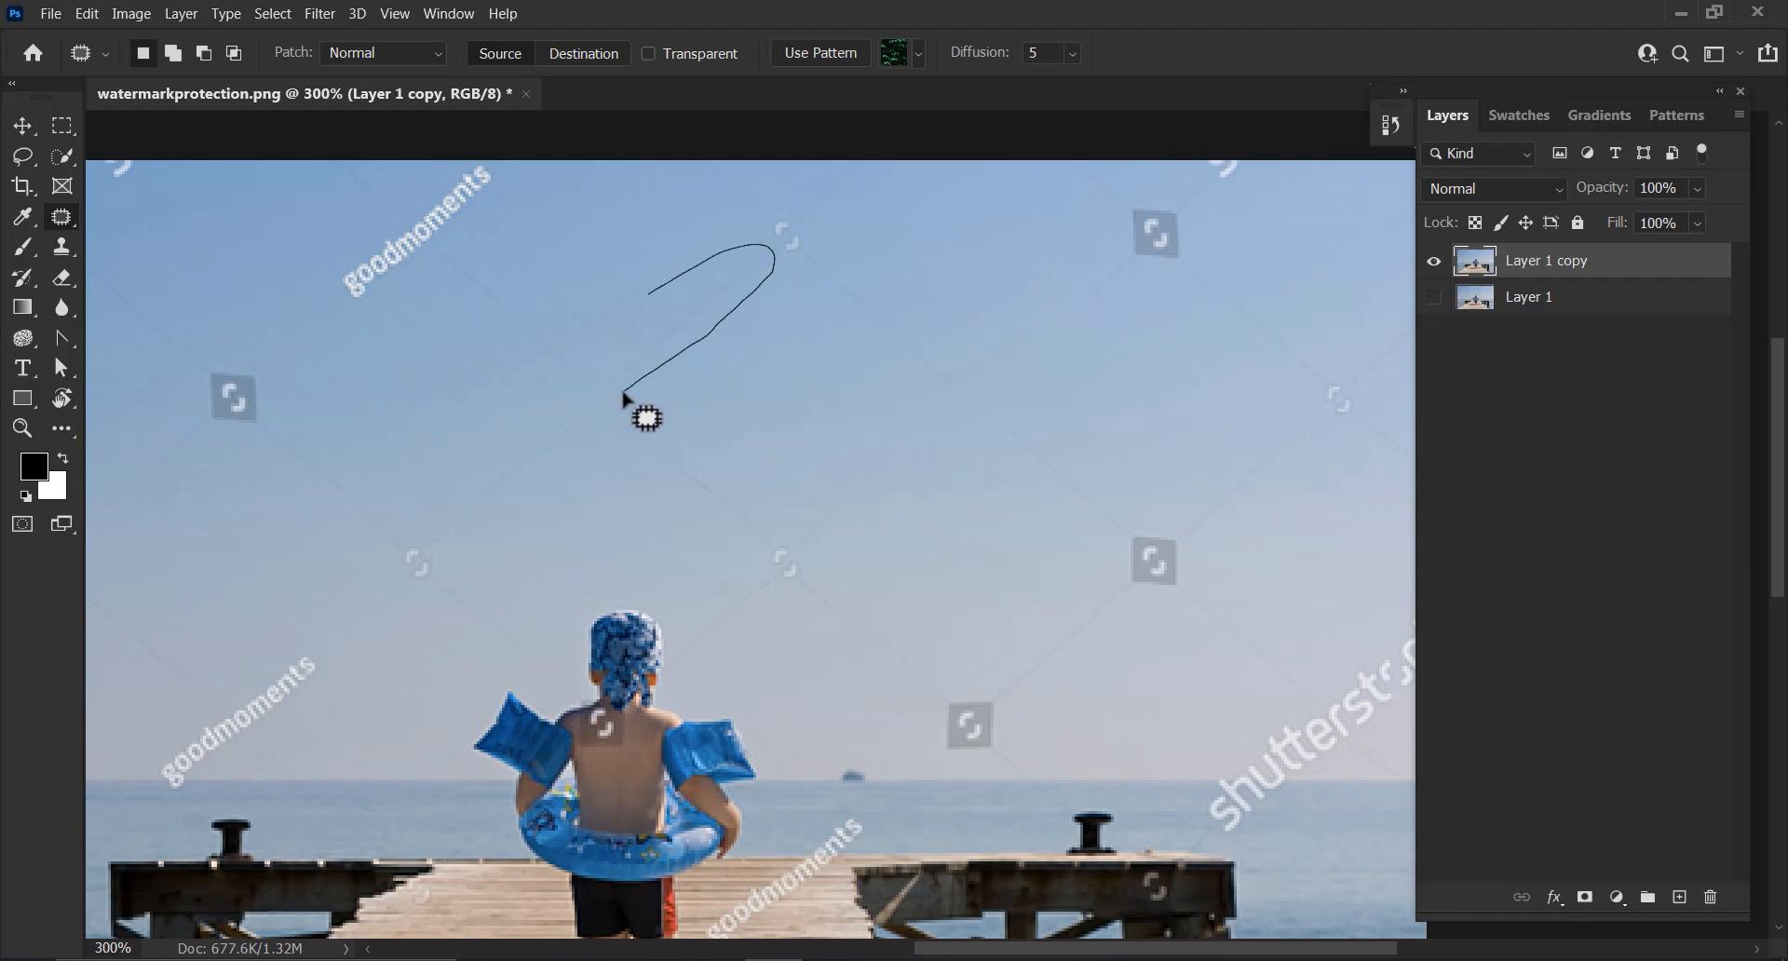
Patch out the remaining small watermark icons and marks in the upper sky
drag(624, 396, 626, 390)
mouse_move(713, 335)
mouse_down()
mouse_move(784, 381)
mouse_move(756, 372)
mouse_up()
mouse_move(509, 290)
mouse_down()
mouse_move(577, 353)
mouse_move(559, 337)
mouse_move(652, 253)
mouse_up()
drag(824, 224, 606, 323)
drag(798, 323, 969, 388)
mouse_move(886, 304)
mouse_down()
mouse_move(965, 387)
mouse_move(931, 410)
mouse_move(607, 408)
mouse_up()
mouse_move(450, 549)
mouse_down()
mouse_move(600, 398)
mouse_move(416, 528)
mouse_move(451, 549)
mouse_up()
mouse_move(546, 407)
mouse_down()
mouse_move(664, 360)
mouse_move(703, 495)
mouse_move(630, 456)
mouse_move(756, 555)
mouse_move(618, 459)
mouse_move(816, 569)
mouse_move(744, 555)
mouse_move(781, 524)
mouse_move(762, 445)
mouse_up()
mouse_move(645, 402)
mouse_down()
mouse_move(613, 439)
mouse_move(675, 531)
mouse_move(755, 569)
mouse_move(850, 563)
mouse_move(799, 452)
mouse_move(658, 403)
mouse_move(694, 405)
mouse_move(700, 321)
mouse_up()
Patch out the "goodmoments" watermark text near the top-left of the sky
drag(413, 273, 345, 316)
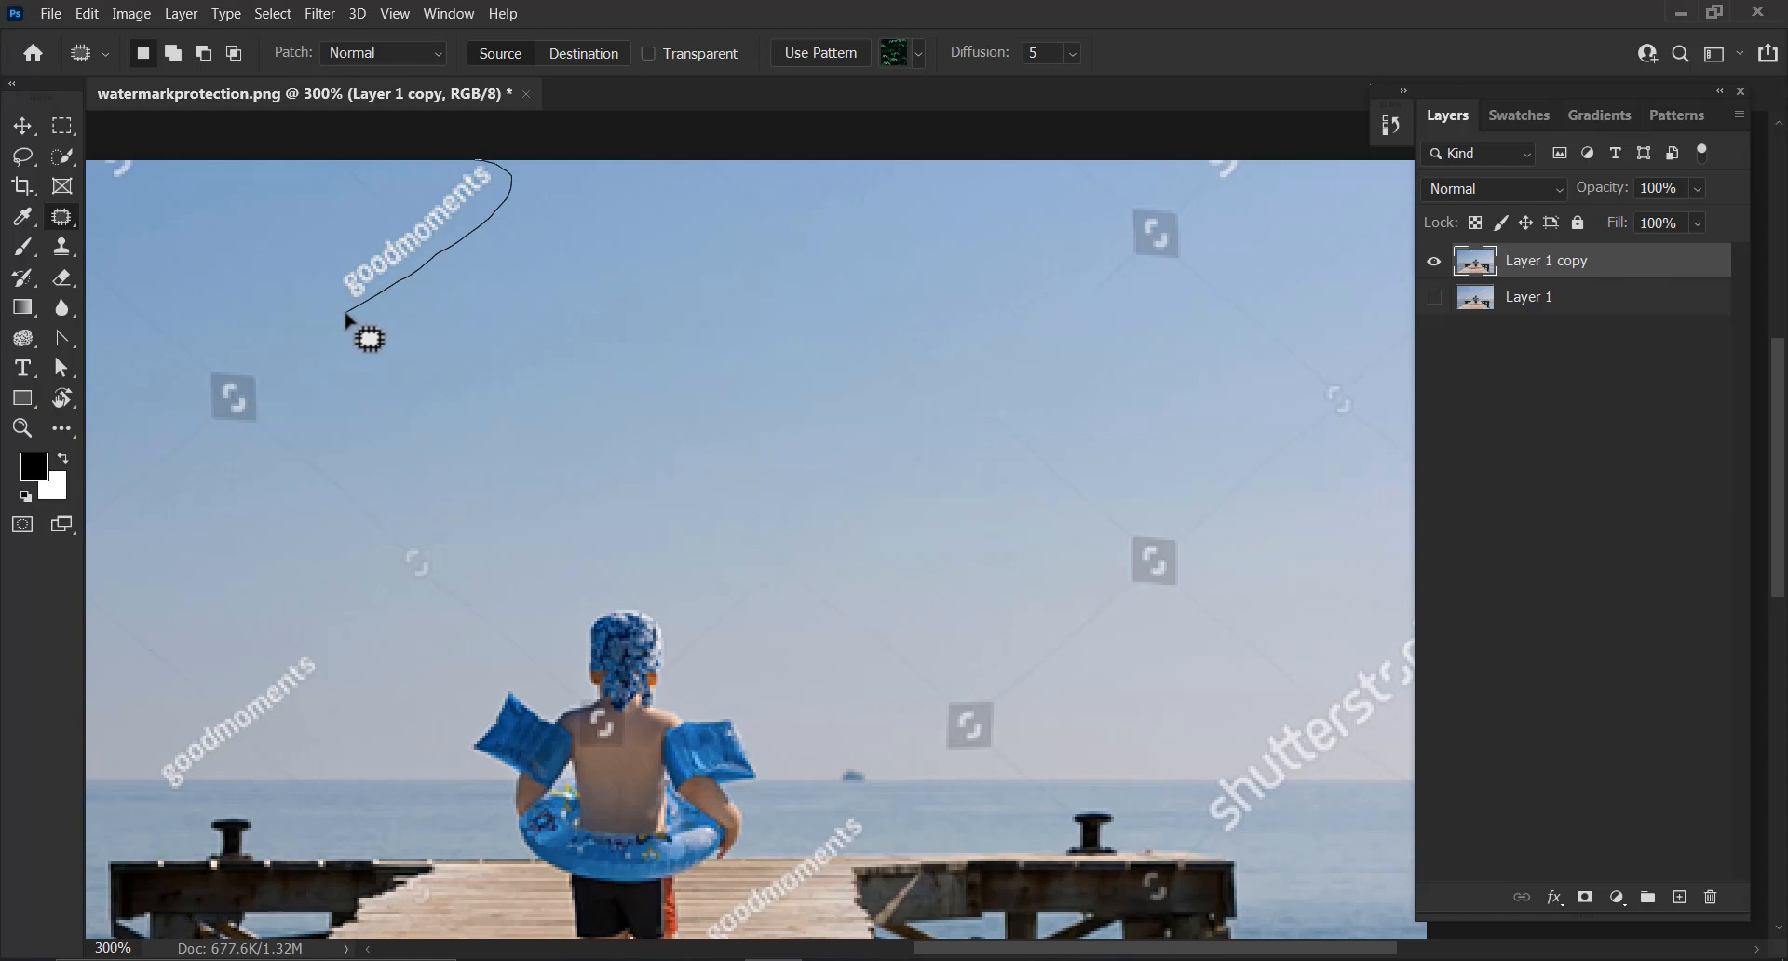
drag(345, 314, 346, 315)
mouse_move(410, 251)
mouse_down()
mouse_move(484, 296)
mouse_move(638, 335)
mouse_up()
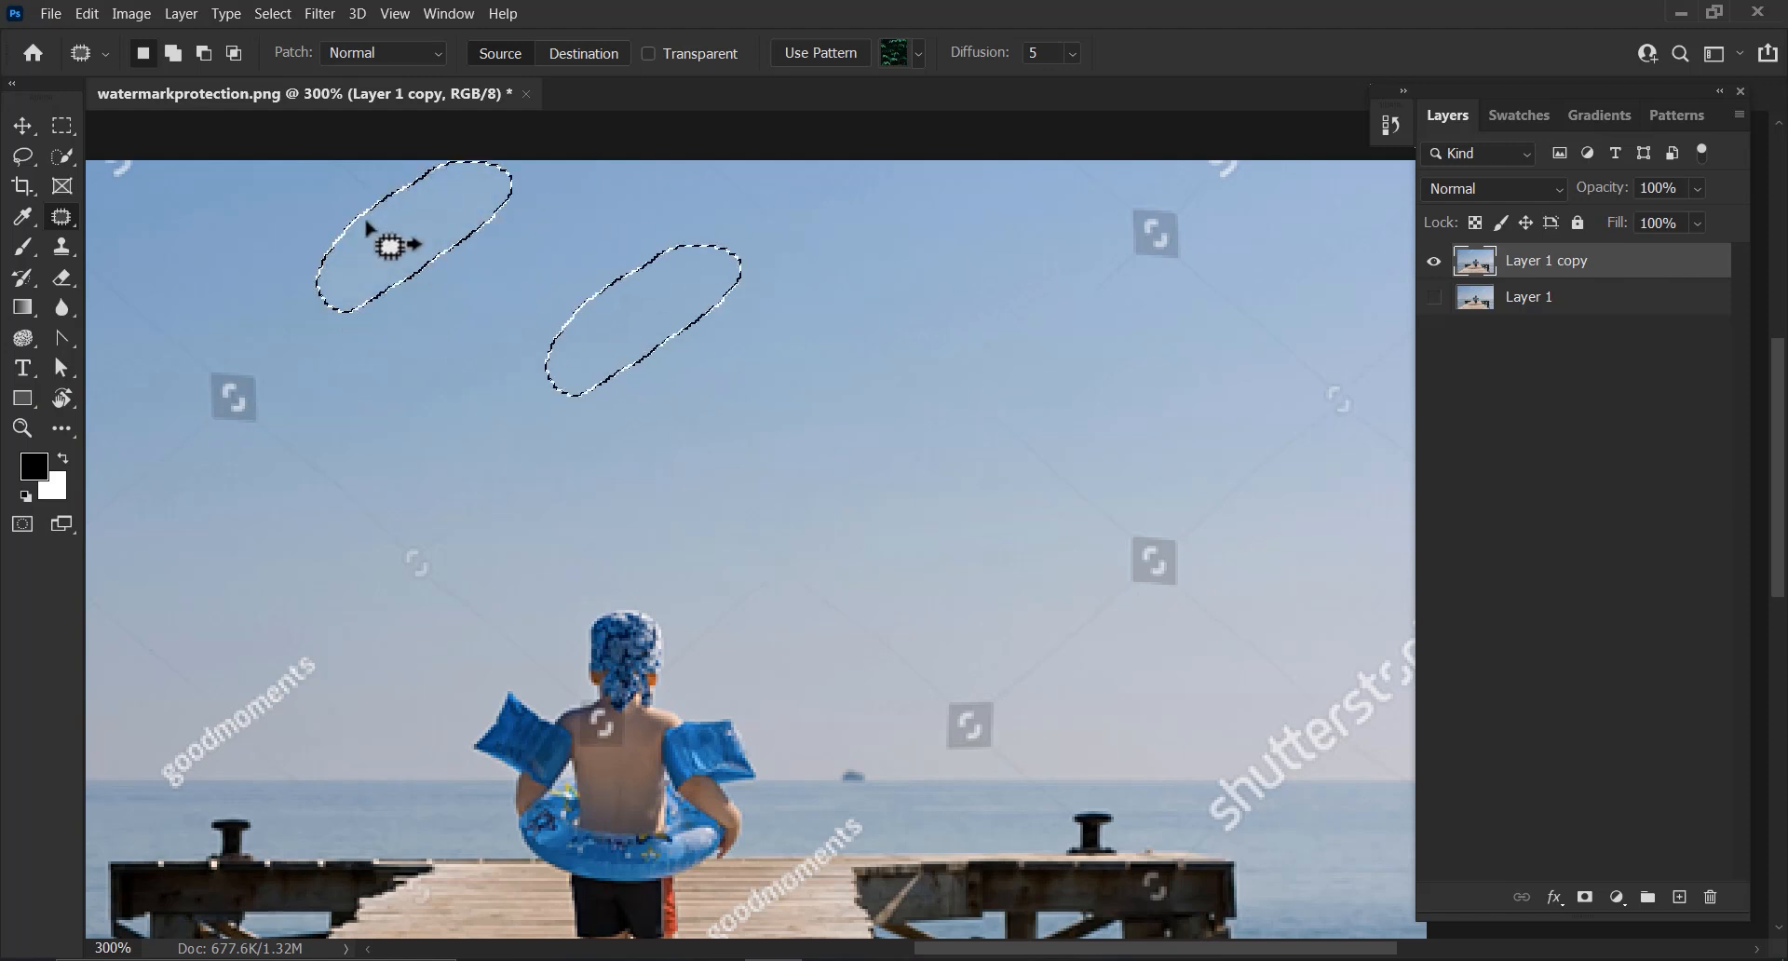
Patch out the watermark marks along the top edge of the sky
drag(303, 167, 405, 228)
drag(303, 167, 307, 169)
drag(399, 220, 544, 322)
mouse_move(1171, 198)
mouse_down()
mouse_move(1061, 293)
mouse_move(1198, 212)
mouse_move(1164, 195)
mouse_up()
mouse_move(1140, 247)
mouse_down()
mouse_move(878, 303)
mouse_move(708, 303)
mouse_up()
mouse_move(762, 211)
mouse_down()
mouse_move(808, 244)
mouse_move(874, 182)
mouse_move(699, 160)
mouse_move(641, 319)
mouse_up()
drag(1065, 166, 1117, 168)
drag(1110, 186, 942, 281)
drag(1279, 183, 1034, 296)
mouse_move(1224, 205)
mouse_down()
mouse_move(1154, 247)
mouse_move(1215, 212)
mouse_up()
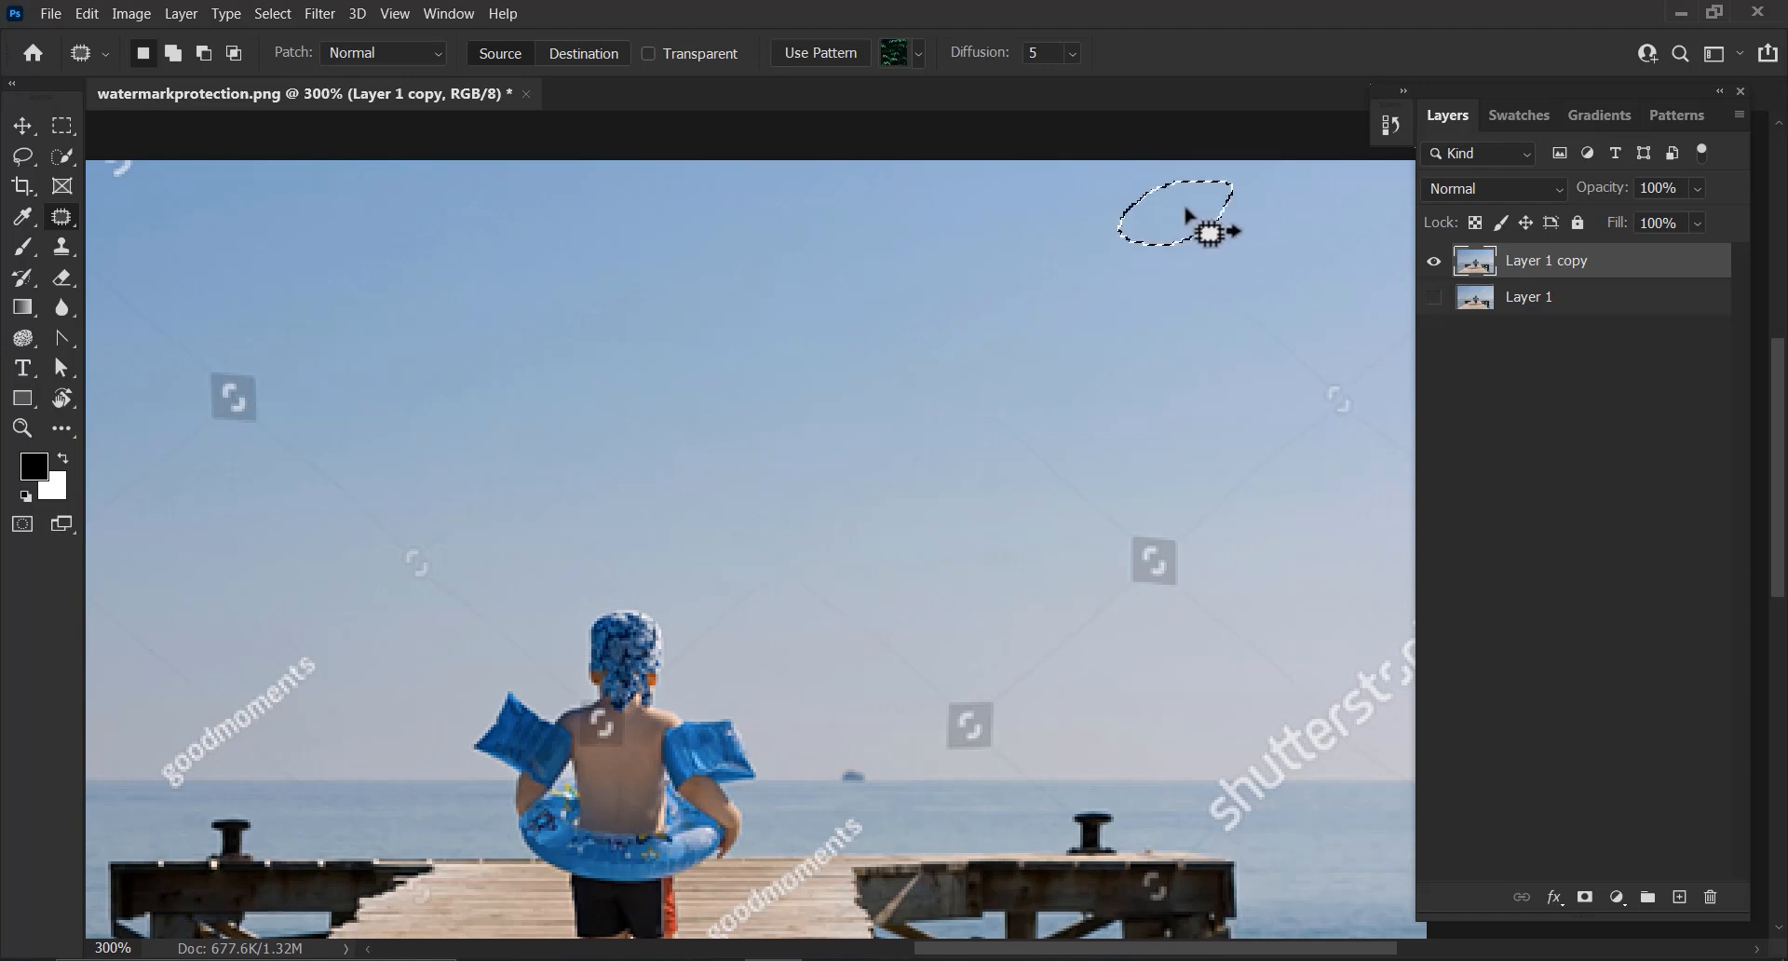
Patch out the watermark icons and marks in the upper-left sky
mouse_move(219, 419)
mouse_down()
mouse_move(506, 371)
mouse_move(630, 392)
mouse_move(534, 413)
mouse_move(824, 278)
mouse_up()
drag(361, 175, 613, 215)
click(234, 356)
drag(233, 357, 233, 354)
drag(351, 291, 686, 183)
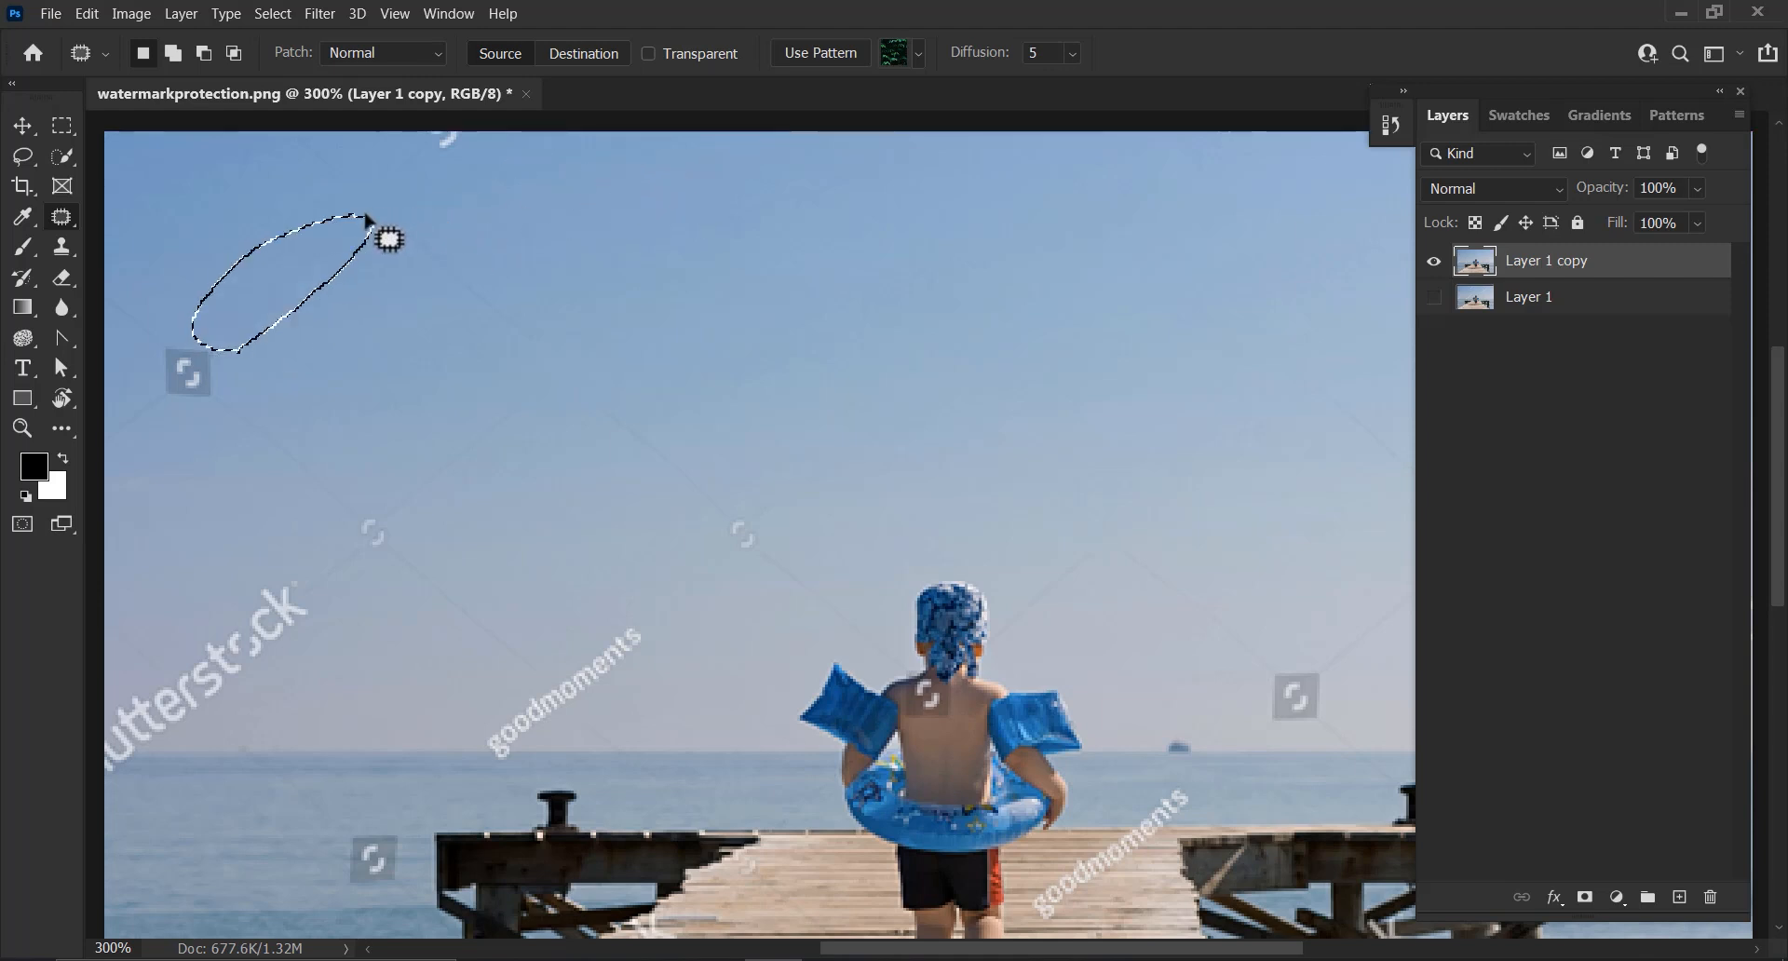
mouse_move(391, 214)
mouse_down()
mouse_move(451, 339)
mouse_move(396, 216)
mouse_up()
drag(470, 296, 810, 268)
mouse_move(300, 288)
mouse_down()
mouse_move(287, 233)
mouse_move(303, 282)
mouse_up()
drag(324, 250, 596, 244)
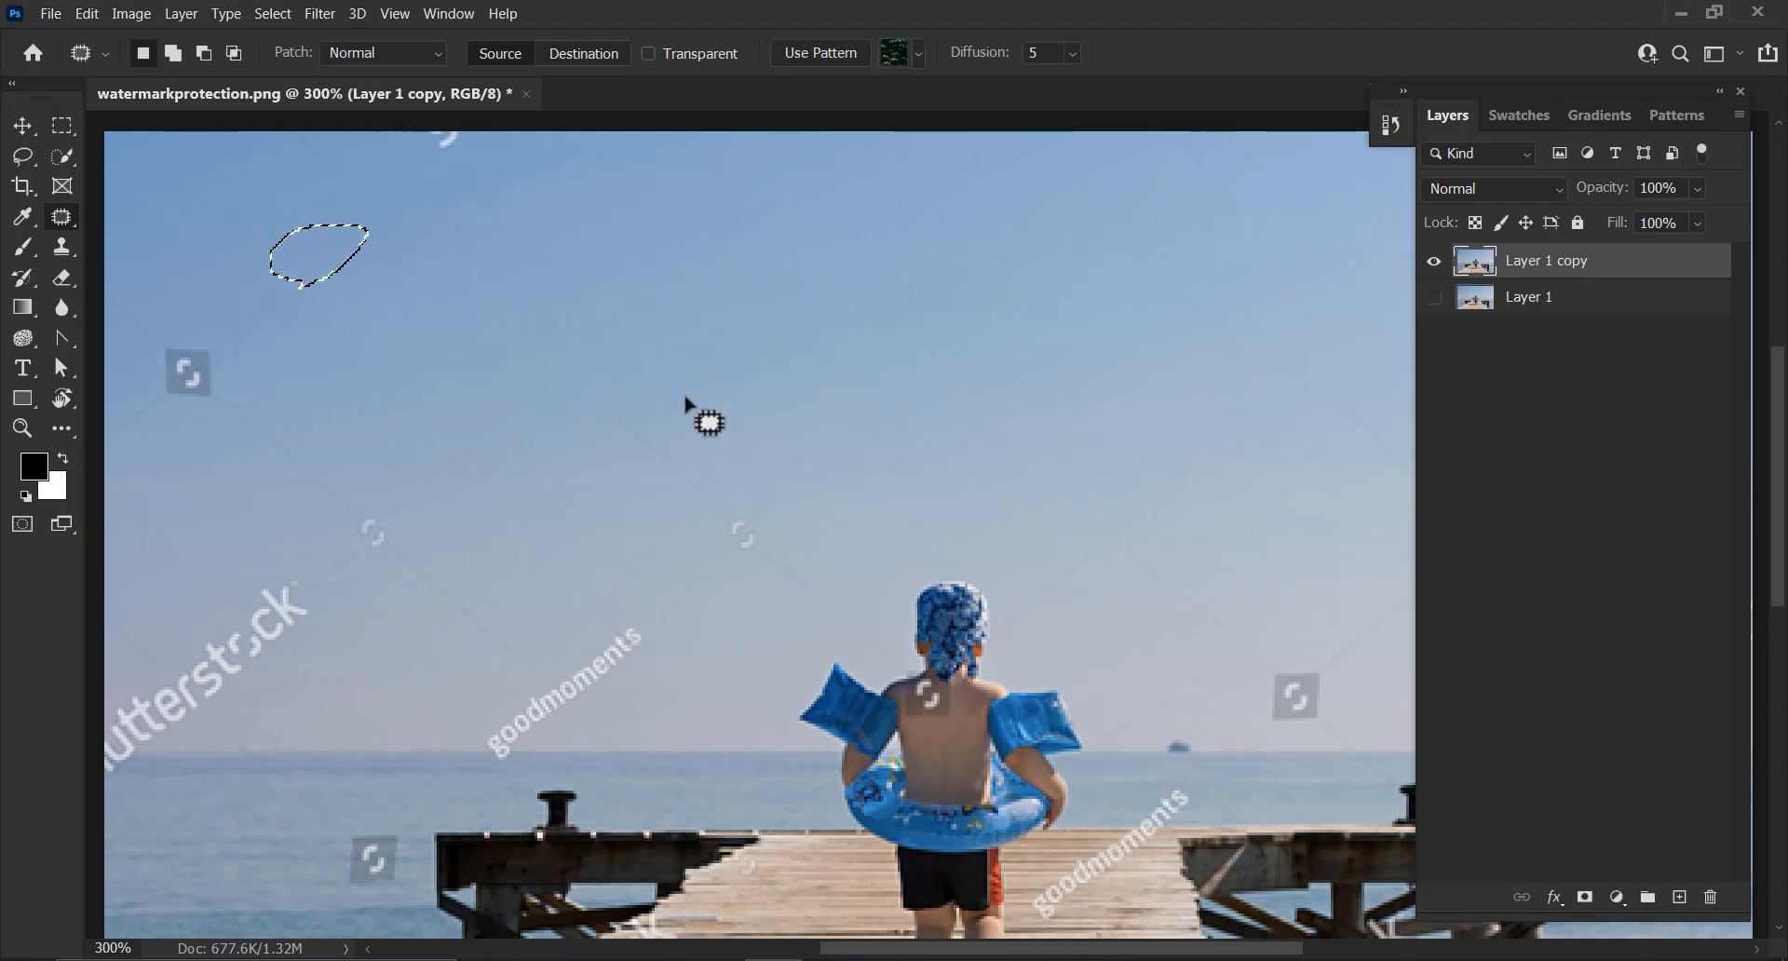
Patch out the faint diagonal watermark line and icon in the left part of the sky
mouse_move(634, 372)
mouse_down()
mouse_move(770, 498)
mouse_move(758, 567)
mouse_move(764, 490)
mouse_move(948, 393)
mouse_up()
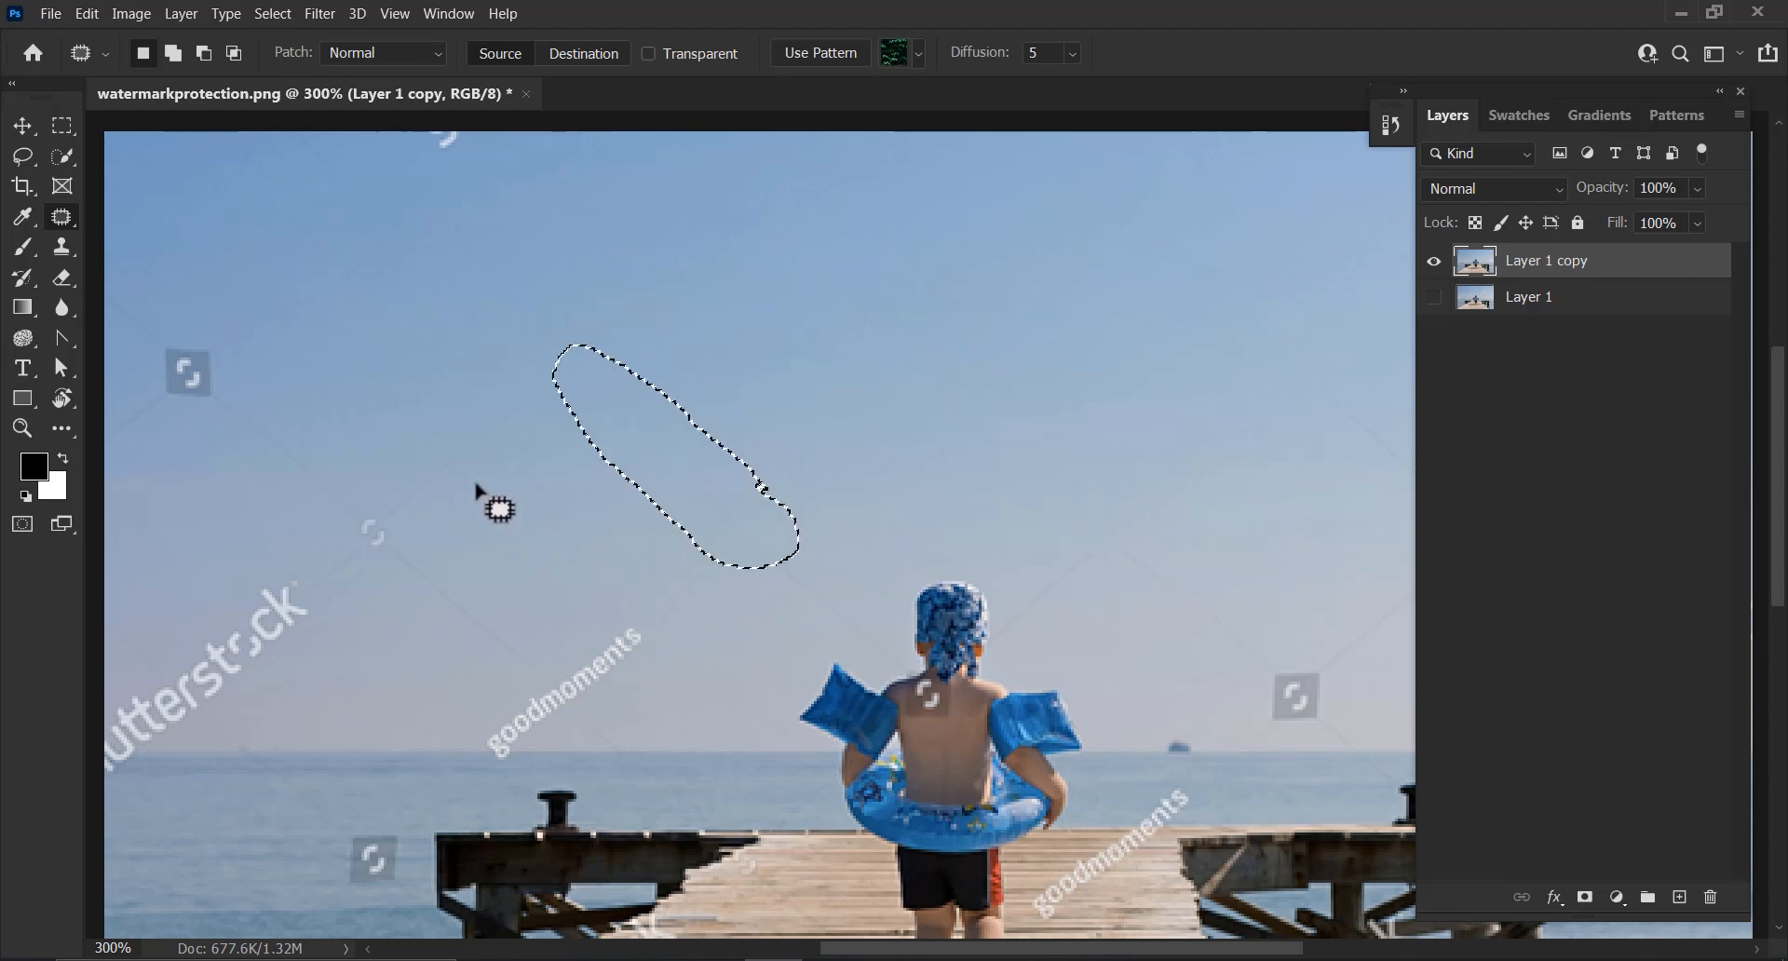
mouse_move(402, 534)
mouse_down()
mouse_move(553, 455)
mouse_move(528, 390)
mouse_move(372, 521)
mouse_up()
drag(518, 451, 931, 319)
mouse_move(269, 392)
mouse_down()
mouse_move(205, 330)
mouse_move(149, 339)
mouse_up()
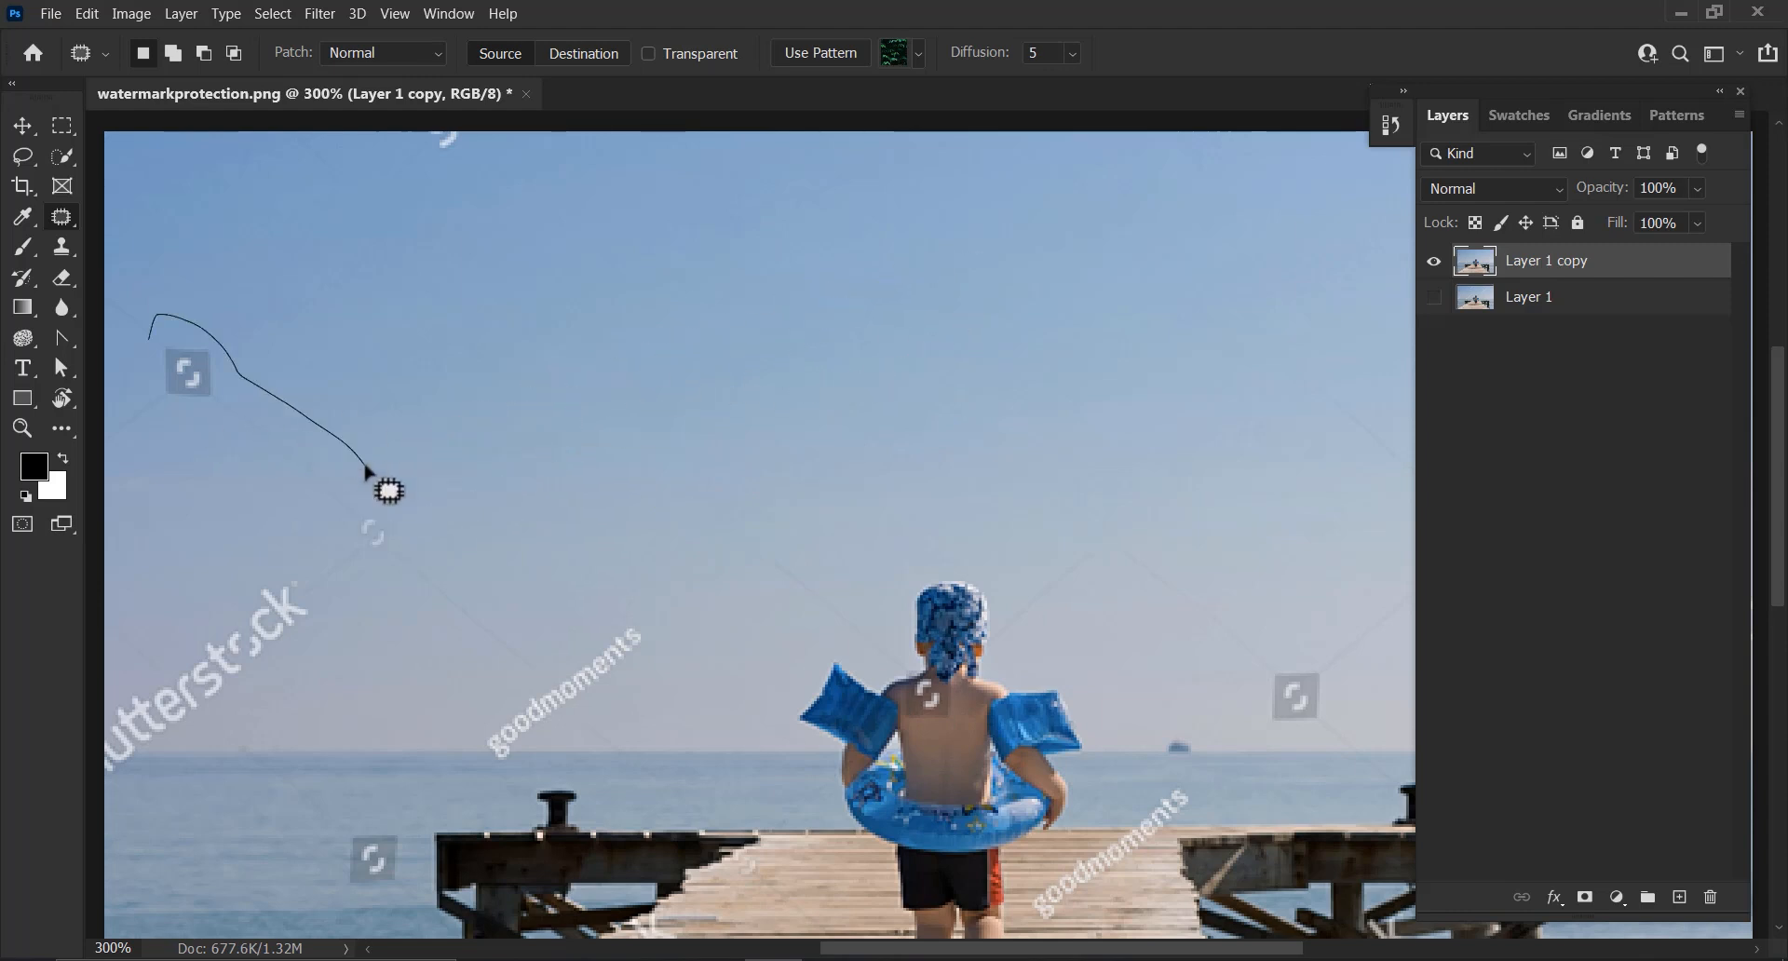
drag(365, 466, 553, 403)
Patch out the remaining faint marks along the sky's upper edge
mouse_move(407, 520)
mouse_down()
mouse_move(333, 514)
mouse_move(402, 521)
mouse_move(525, 482)
mouse_up()
mouse_move(355, 323)
mouse_down()
mouse_move(503, 435)
mouse_move(481, 412)
mouse_up()
mouse_move(222, 569)
mouse_down()
mouse_move(282, 533)
mouse_move(225, 479)
mouse_move(548, 468)
mouse_up()
drag(503, 263, 667, 376)
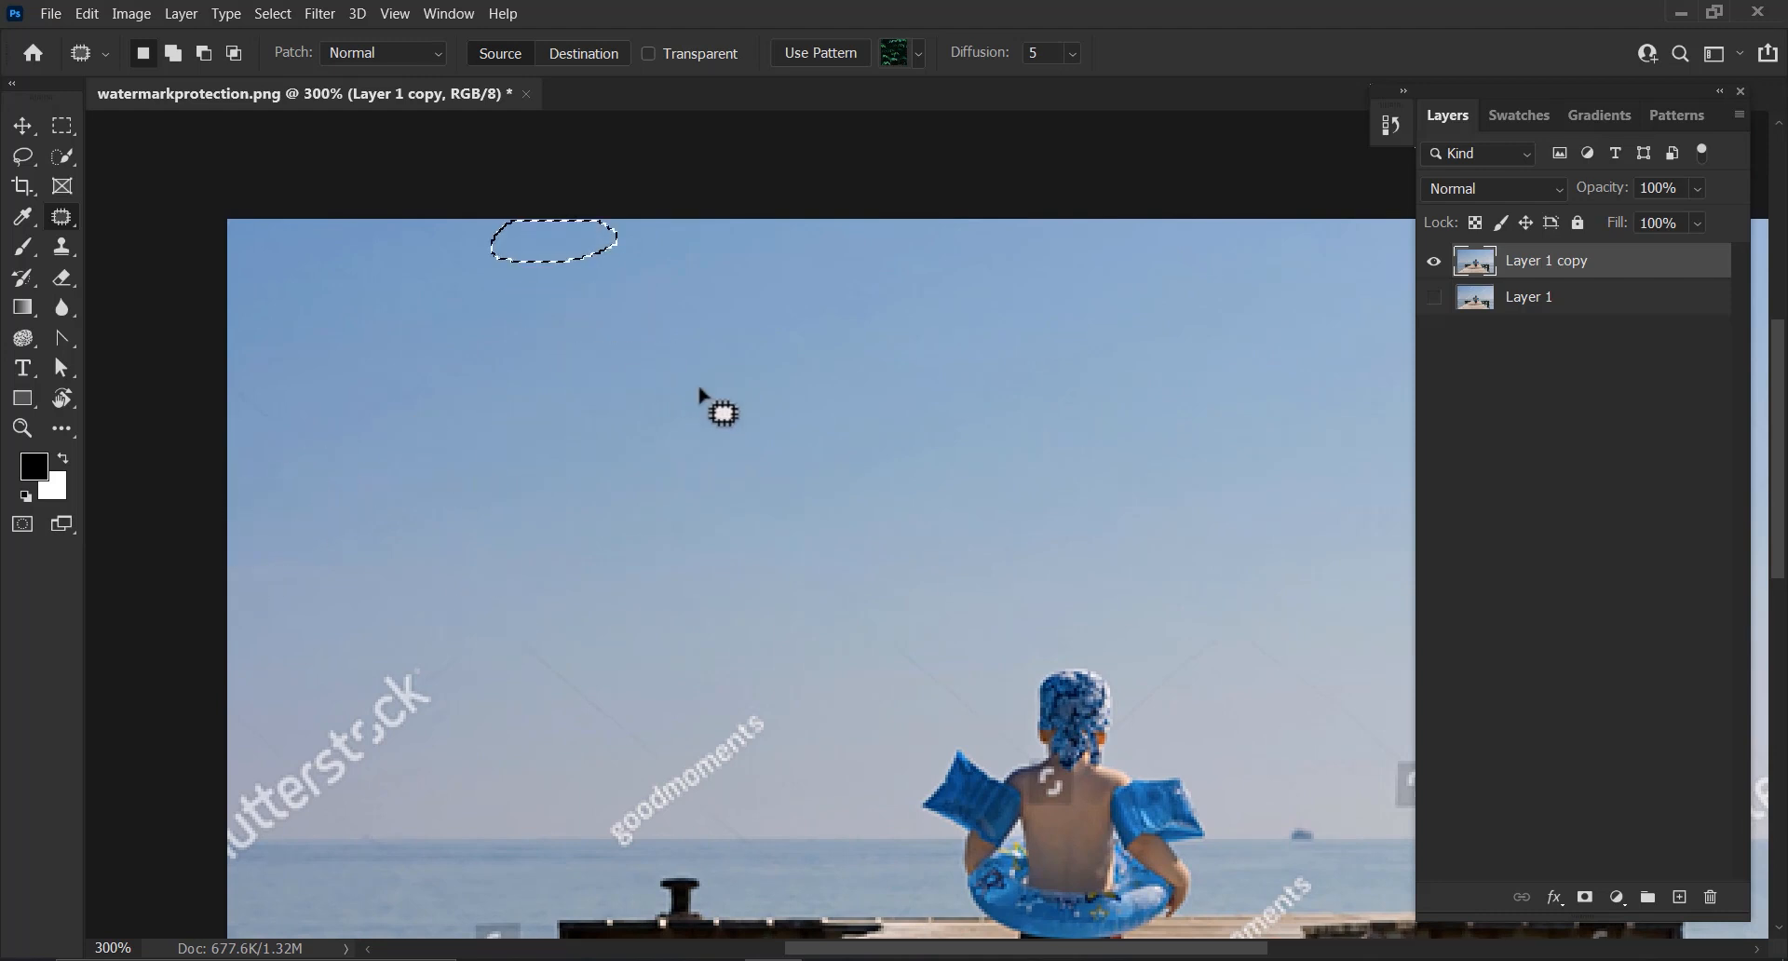
mouse_move(469, 277)
mouse_down()
mouse_move(411, 257)
mouse_move(475, 277)
mouse_move(385, 379)
mouse_up()
mouse_move(883, 458)
mouse_down()
mouse_move(698, 376)
mouse_move(891, 458)
mouse_up()
drag(1100, 376, 571, 355)
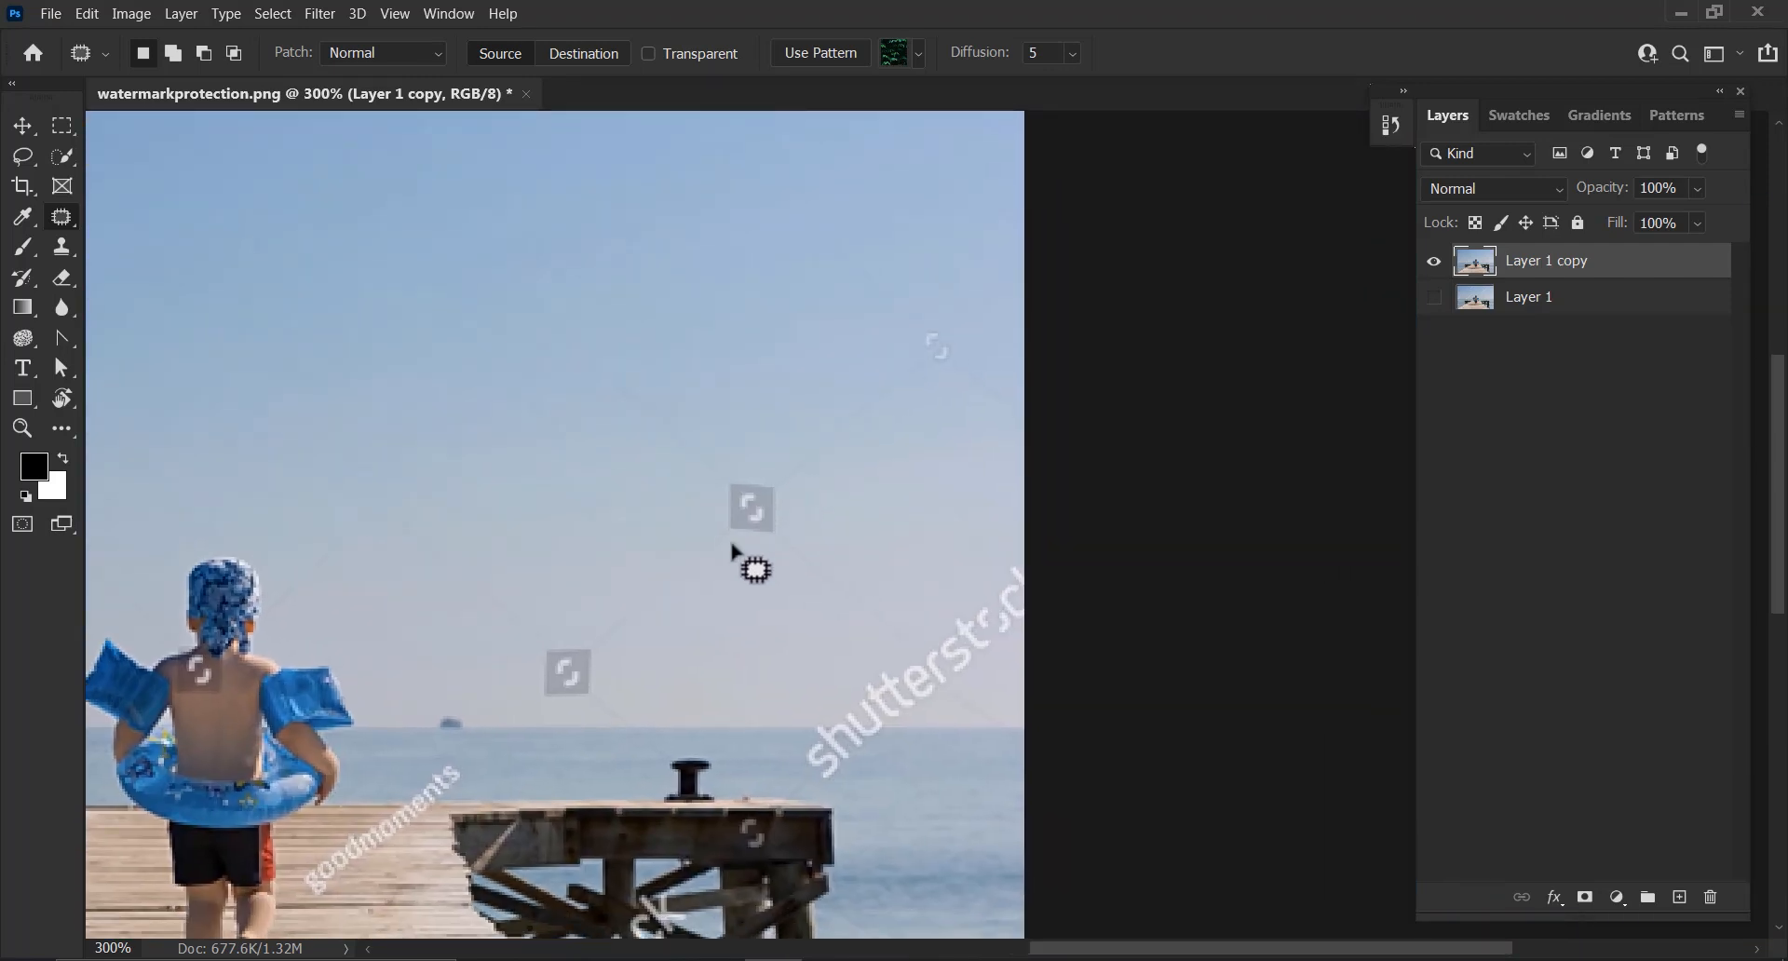
Patch out the watermark icons and faint lines in the right part of the sky
drag(784, 528, 554, 542)
mouse_move(526, 358)
mouse_down()
mouse_move(706, 494)
mouse_move(564, 327)
mouse_move(533, 335)
mouse_up()
mouse_move(586, 370)
mouse_down()
mouse_move(459, 357)
mouse_move(306, 304)
mouse_up()
mouse_move(798, 487)
mouse_down()
mouse_move(924, 349)
mouse_move(763, 485)
mouse_up()
drag(847, 444, 600, 401)
mouse_move(967, 395)
mouse_down()
mouse_move(779, 244)
mouse_move(816, 242)
mouse_move(778, 243)
mouse_up()
mouse_move(880, 298)
mouse_down()
mouse_move(751, 287)
mouse_move(598, 365)
mouse_up()
mouse_move(827, 203)
mouse_down()
mouse_move(741, 229)
mouse_move(848, 220)
mouse_up()
drag(762, 238, 518, 301)
mouse_move(914, 365)
mouse_down()
mouse_move(1020, 283)
mouse_move(850, 395)
mouse_up()
mouse_move(945, 338)
mouse_down()
mouse_move(804, 356)
mouse_move(922, 365)
mouse_up()
drag(965, 321, 665, 386)
mouse_move(941, 395)
mouse_down()
mouse_move(1022, 432)
mouse_move(944, 401)
mouse_up()
drag(949, 398, 773, 328)
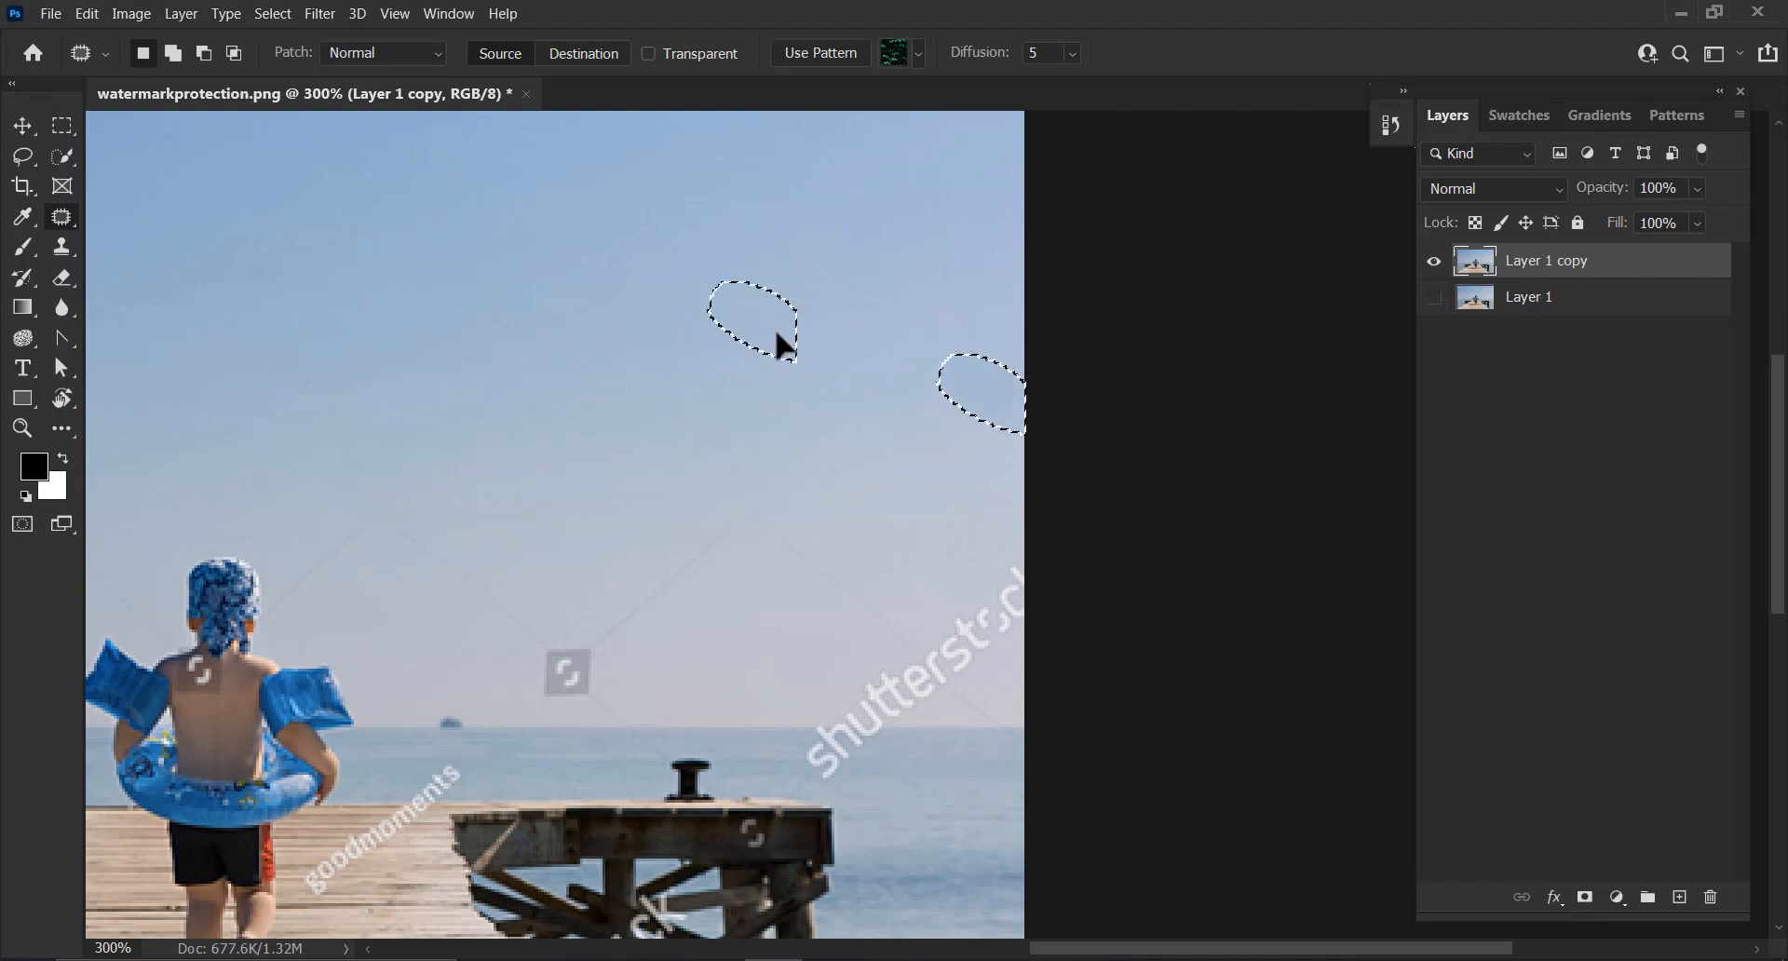
Patch out the faint watermark lines in the sky above the right-hand pier
drag(844, 491, 843, 391)
drag(842, 395, 868, 479)
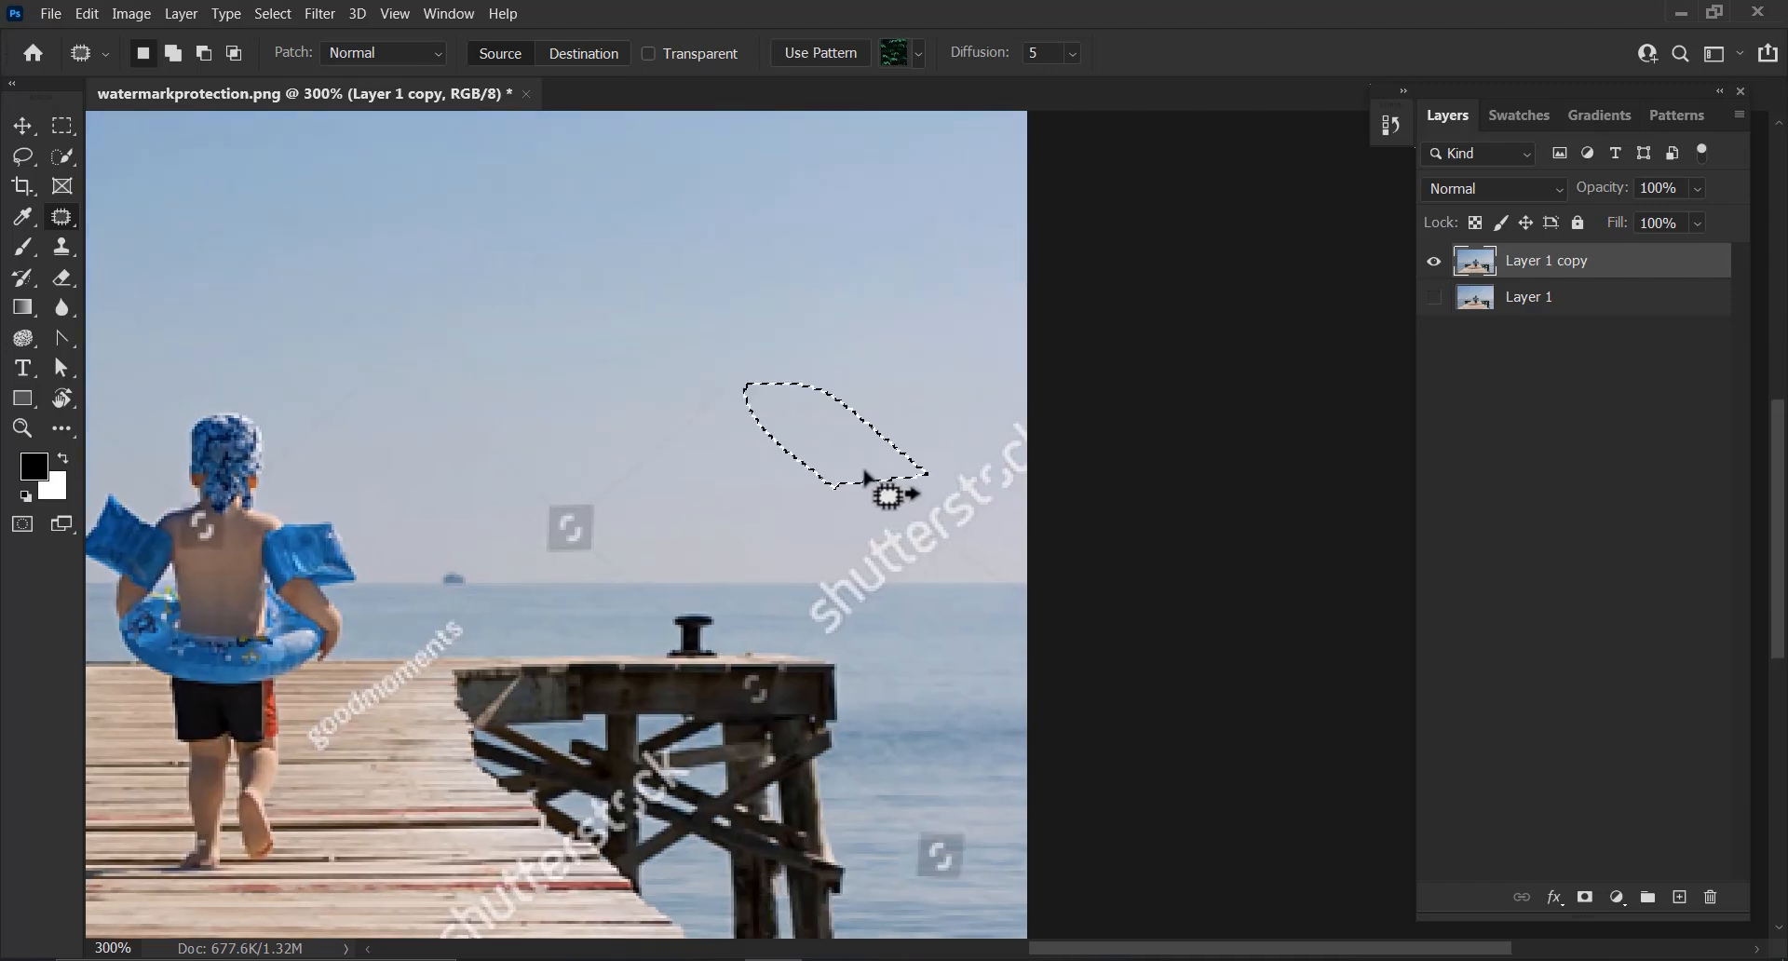
drag(859, 389, 962, 485)
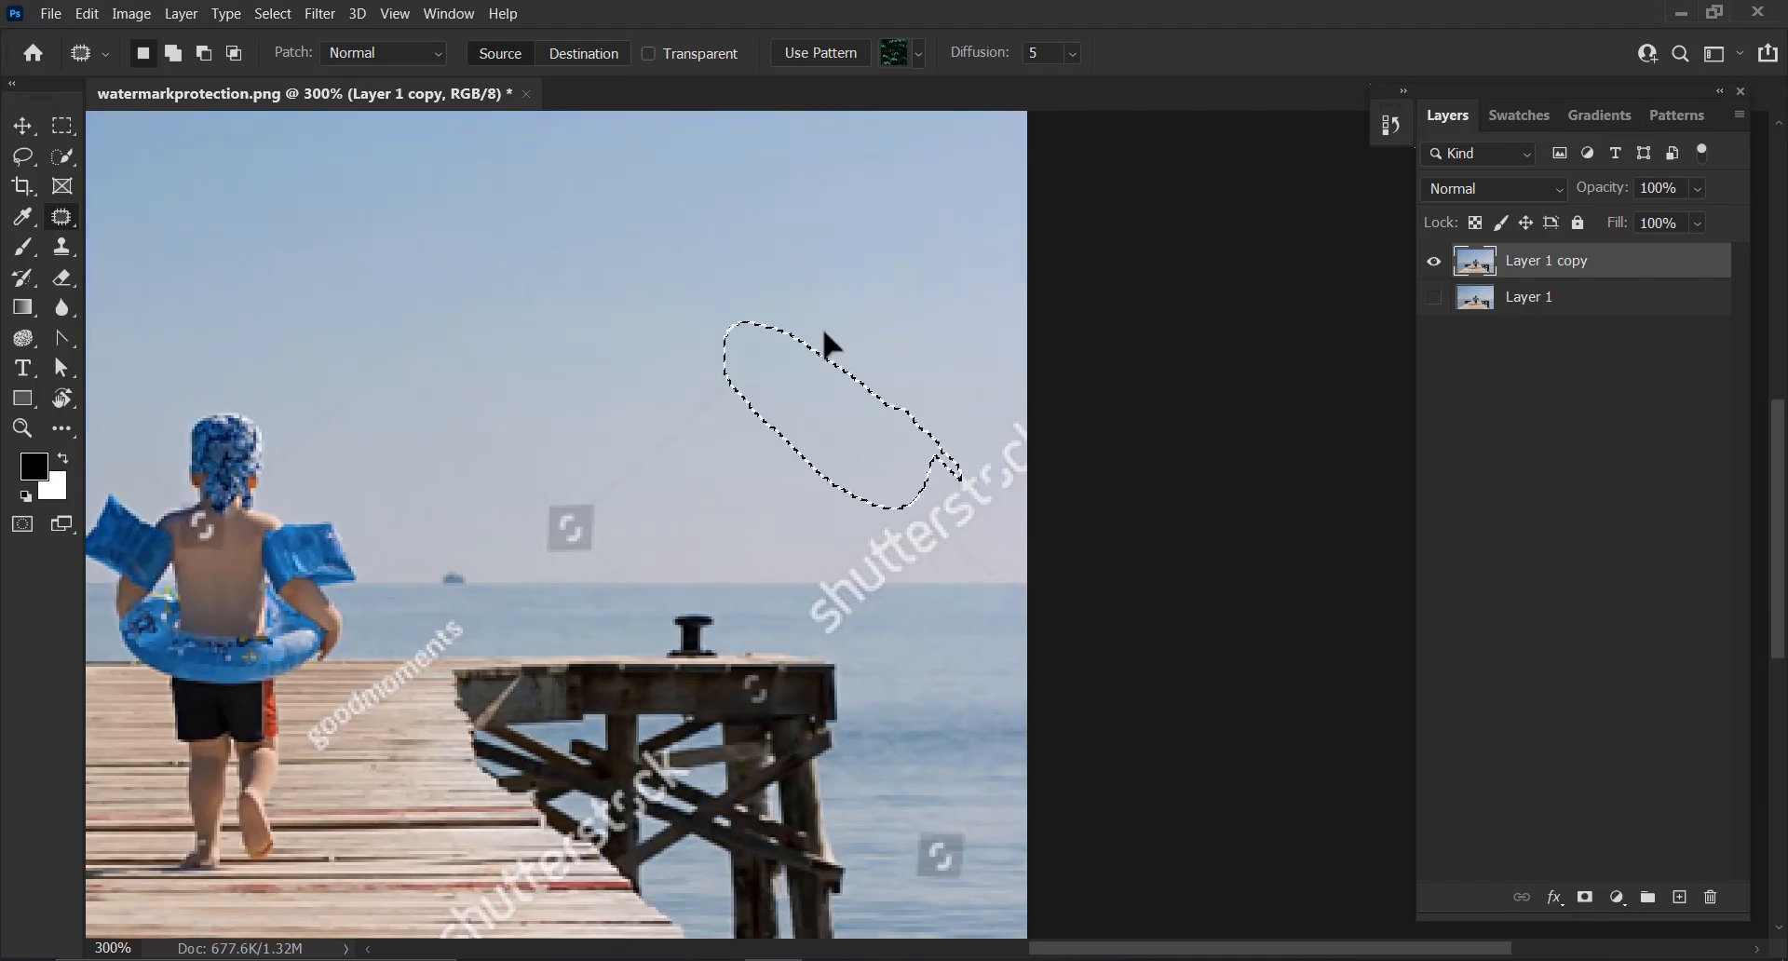
mouse_move(677, 476)
mouse_down()
mouse_move(761, 364)
mouse_move(556, 449)
mouse_move(560, 497)
mouse_move(880, 290)
mouse_up()
drag(507, 421, 400, 366)
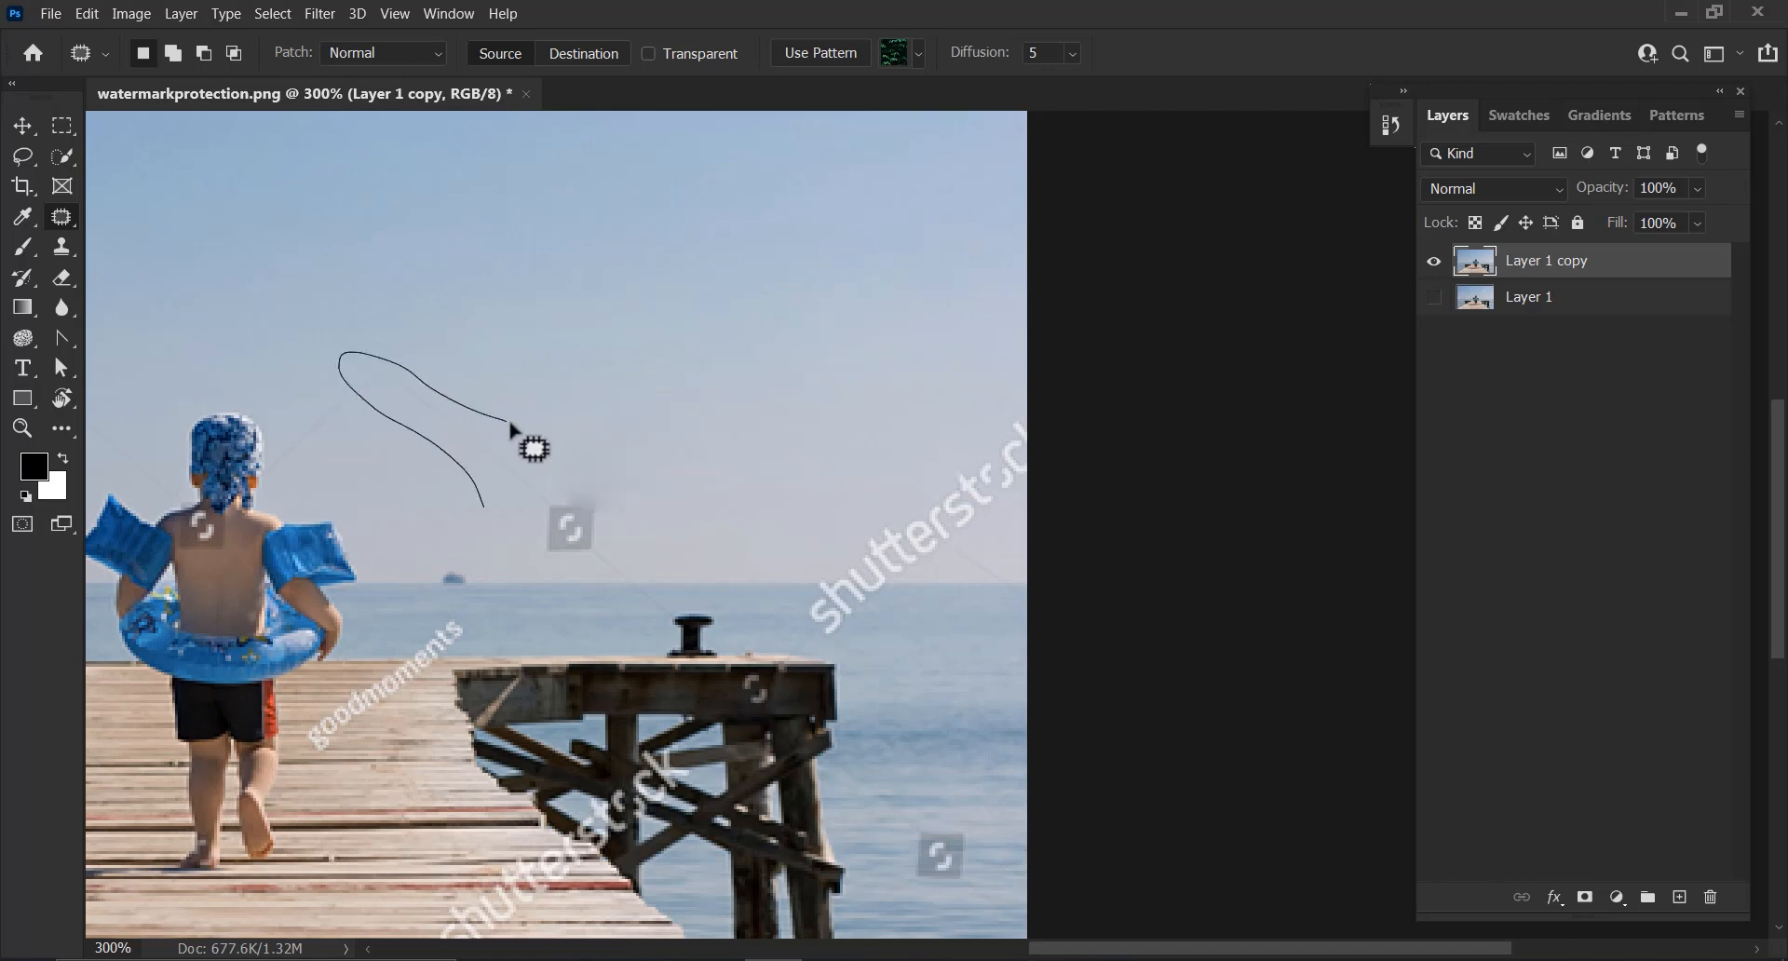
mouse_move(607, 453)
mouse_down()
mouse_move(572, 425)
mouse_move(830, 281)
mouse_up()
key(space)
mouse_move(300, 470)
mouse_down()
mouse_move(412, 486)
mouse_move(384, 488)
mouse_move(430, 450)
mouse_move(456, 389)
mouse_move(384, 412)
mouse_move(358, 483)
mouse_move(381, 458)
mouse_move(731, 419)
mouse_up()
mouse_move(589, 500)
mouse_down()
mouse_move(597, 520)
mouse_move(639, 514)
mouse_up()
drag(642, 501, 729, 347)
Patch out the "shutterstock" text at the right edge of the sky above the horizon
key(space)
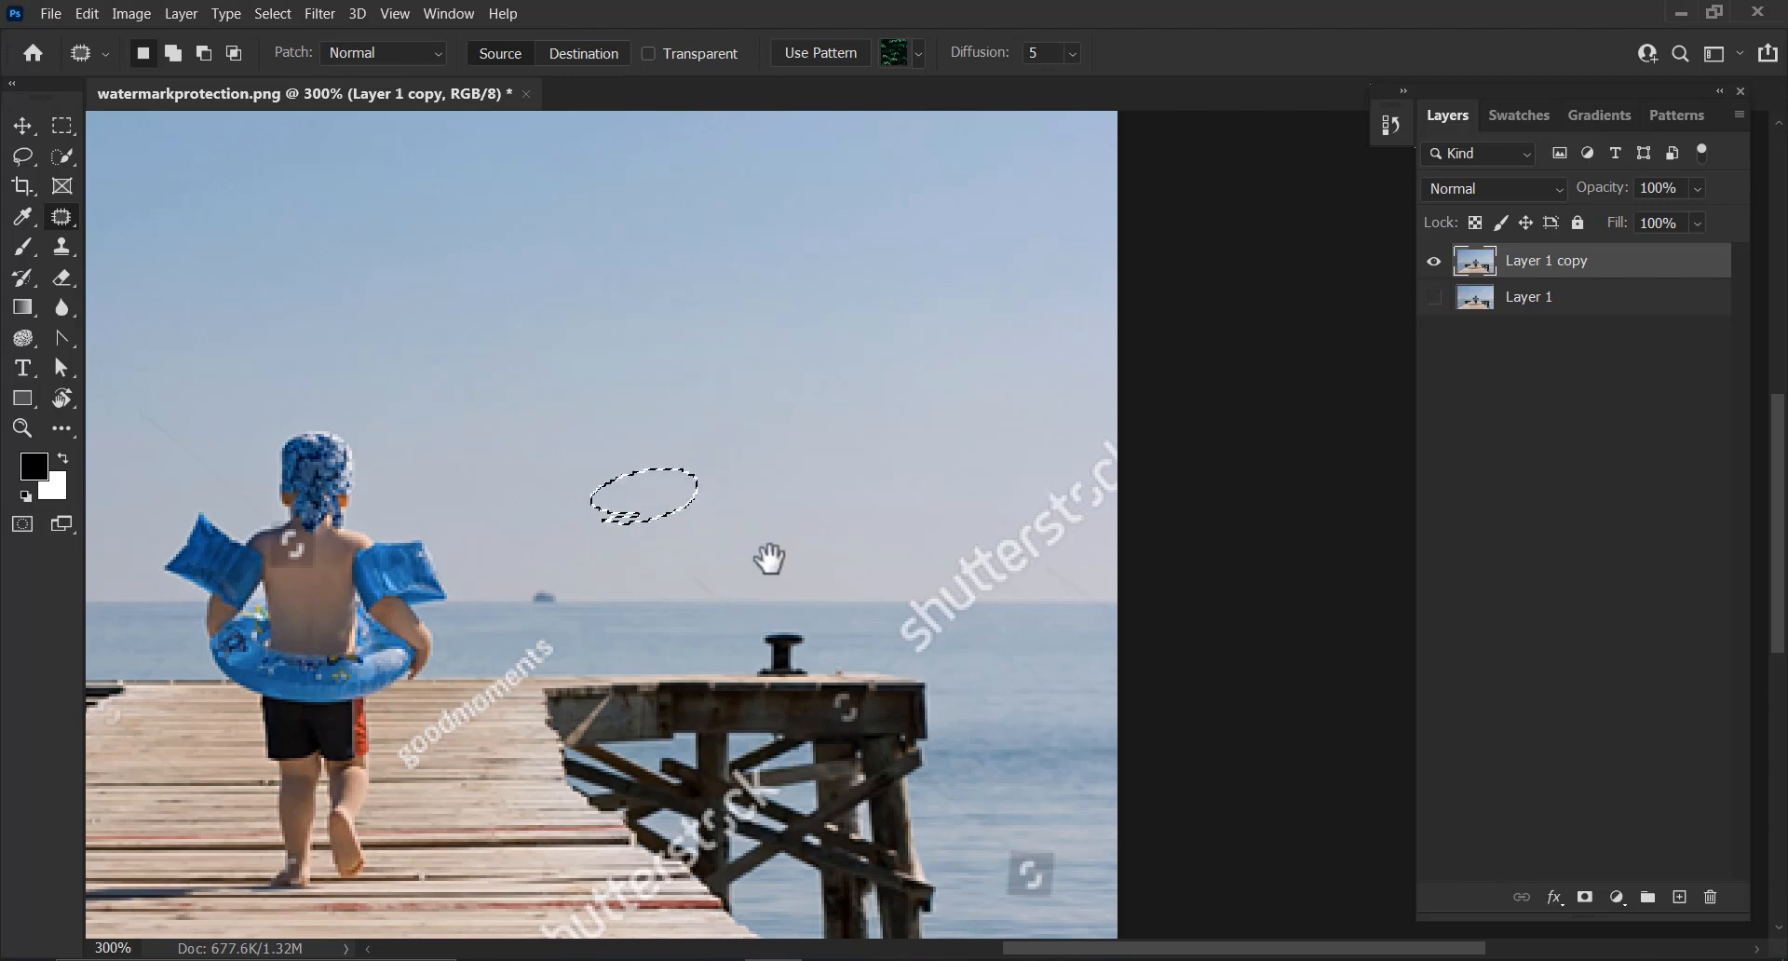
drag(903, 543, 654, 436)
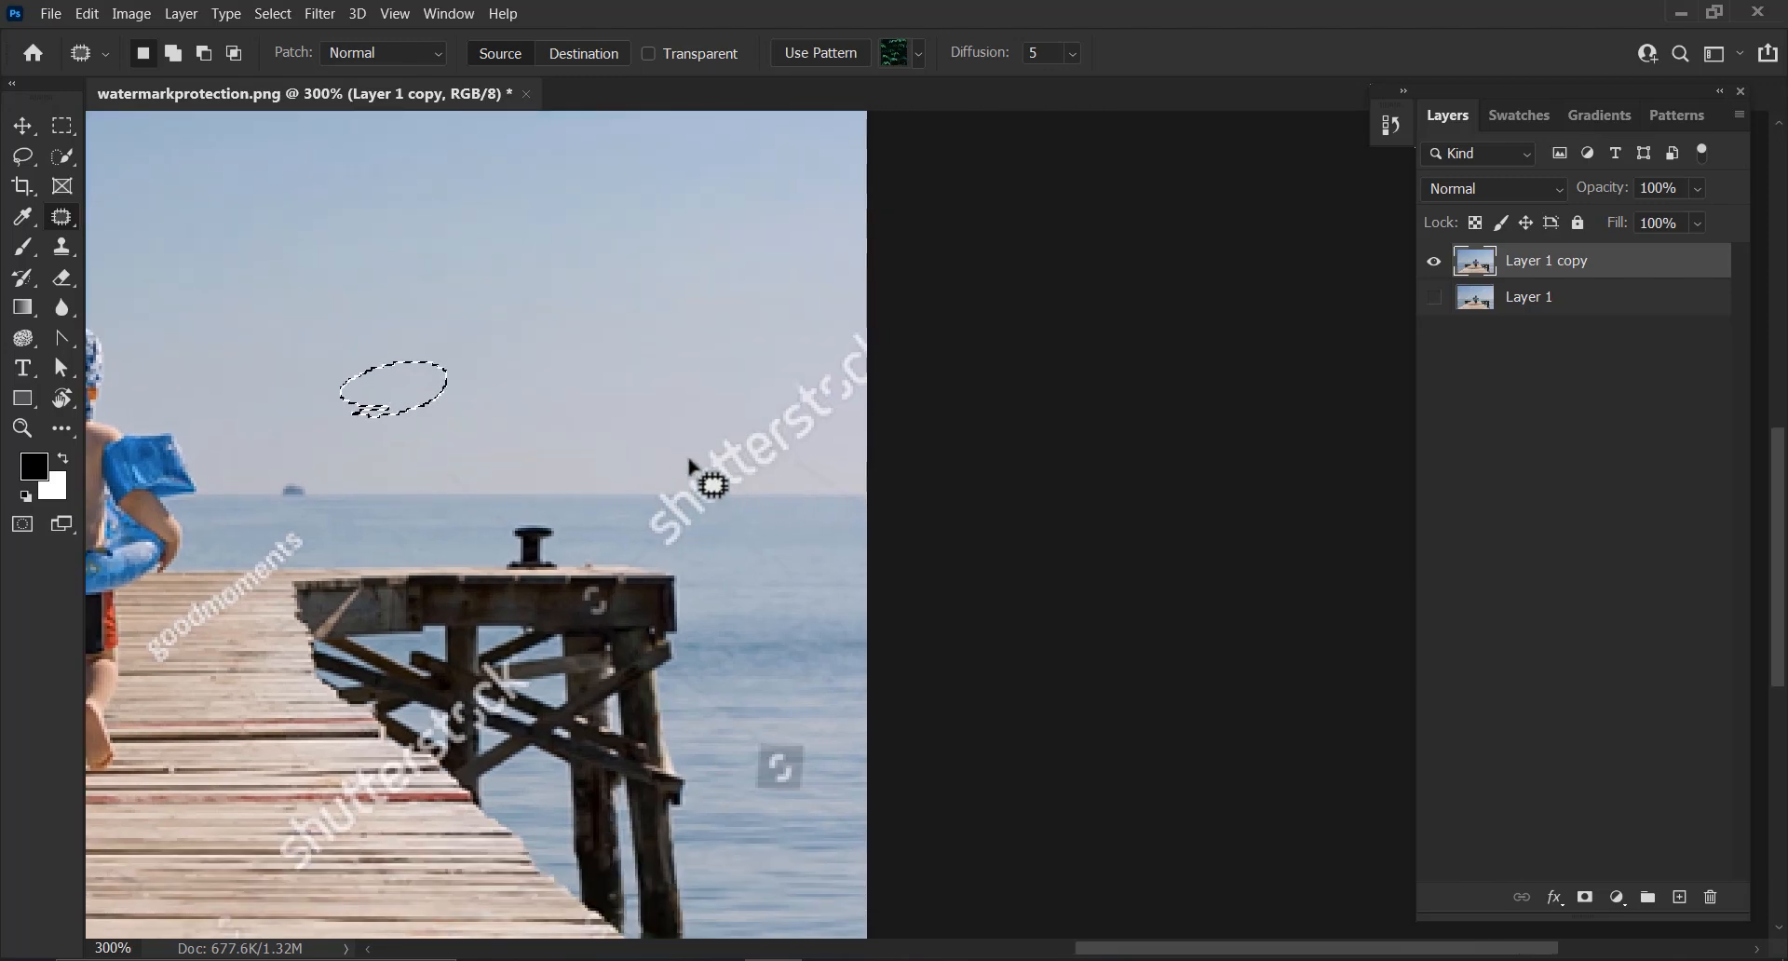
scroll(710, 478, up, 1)
scroll(694, 466, up, 1)
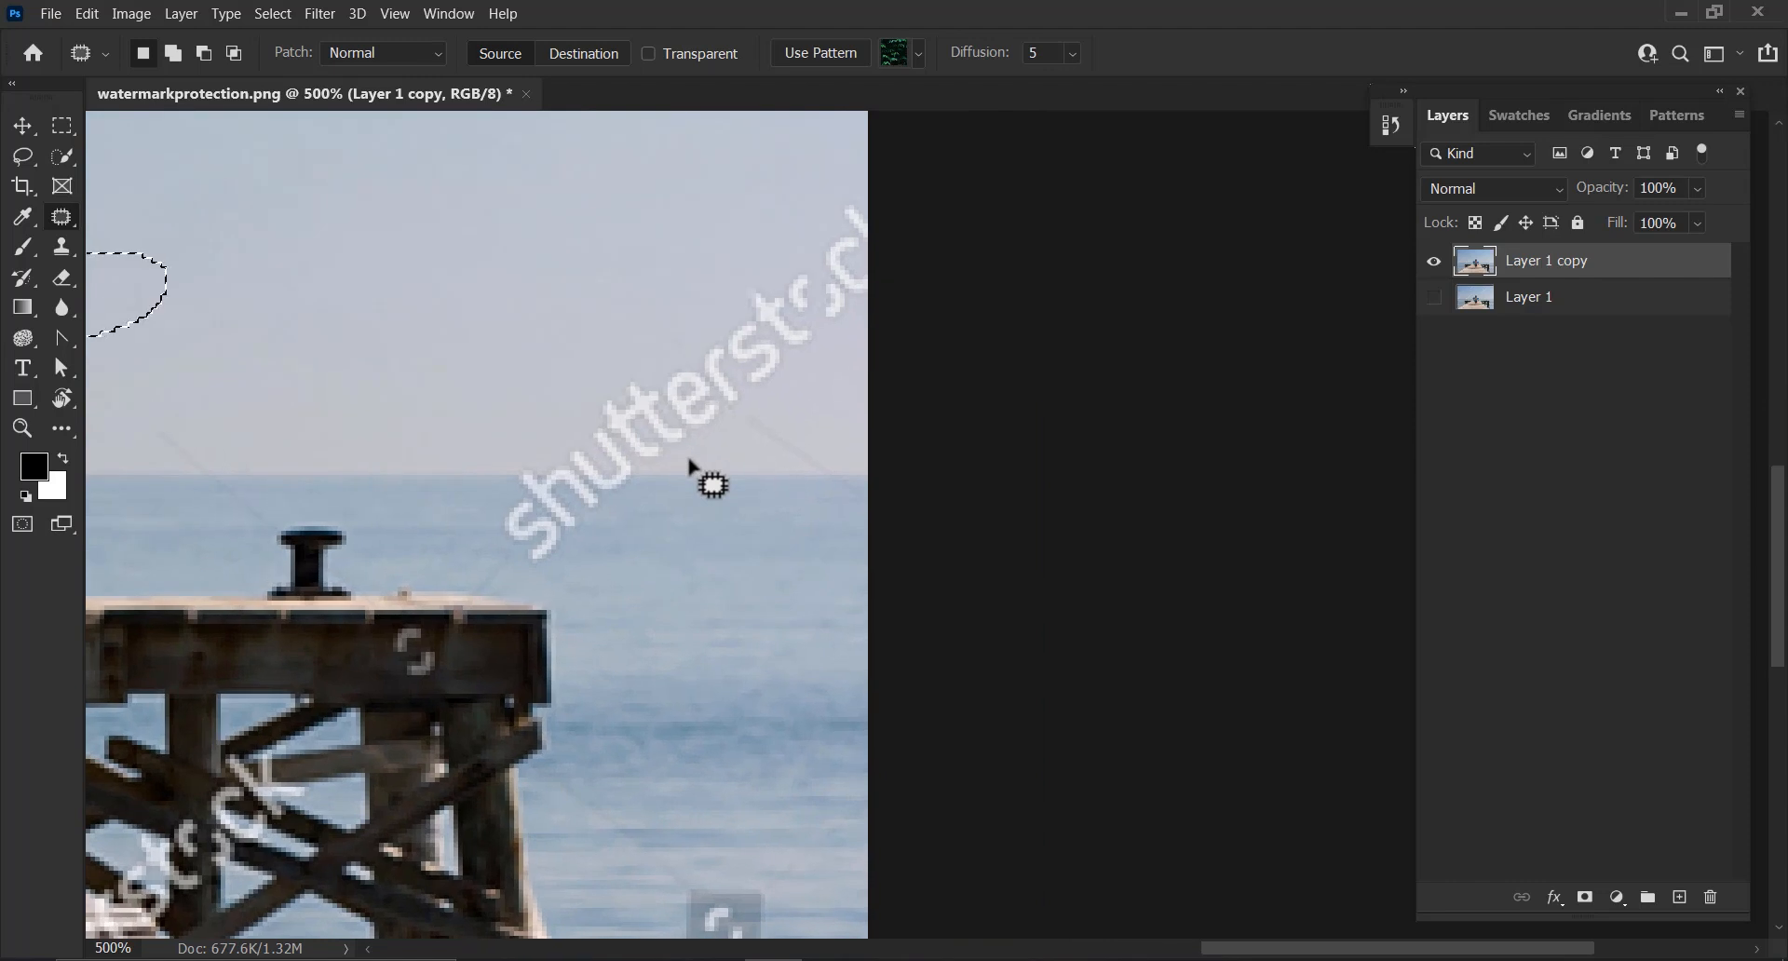
key(space)
drag(550, 503, 770, 598)
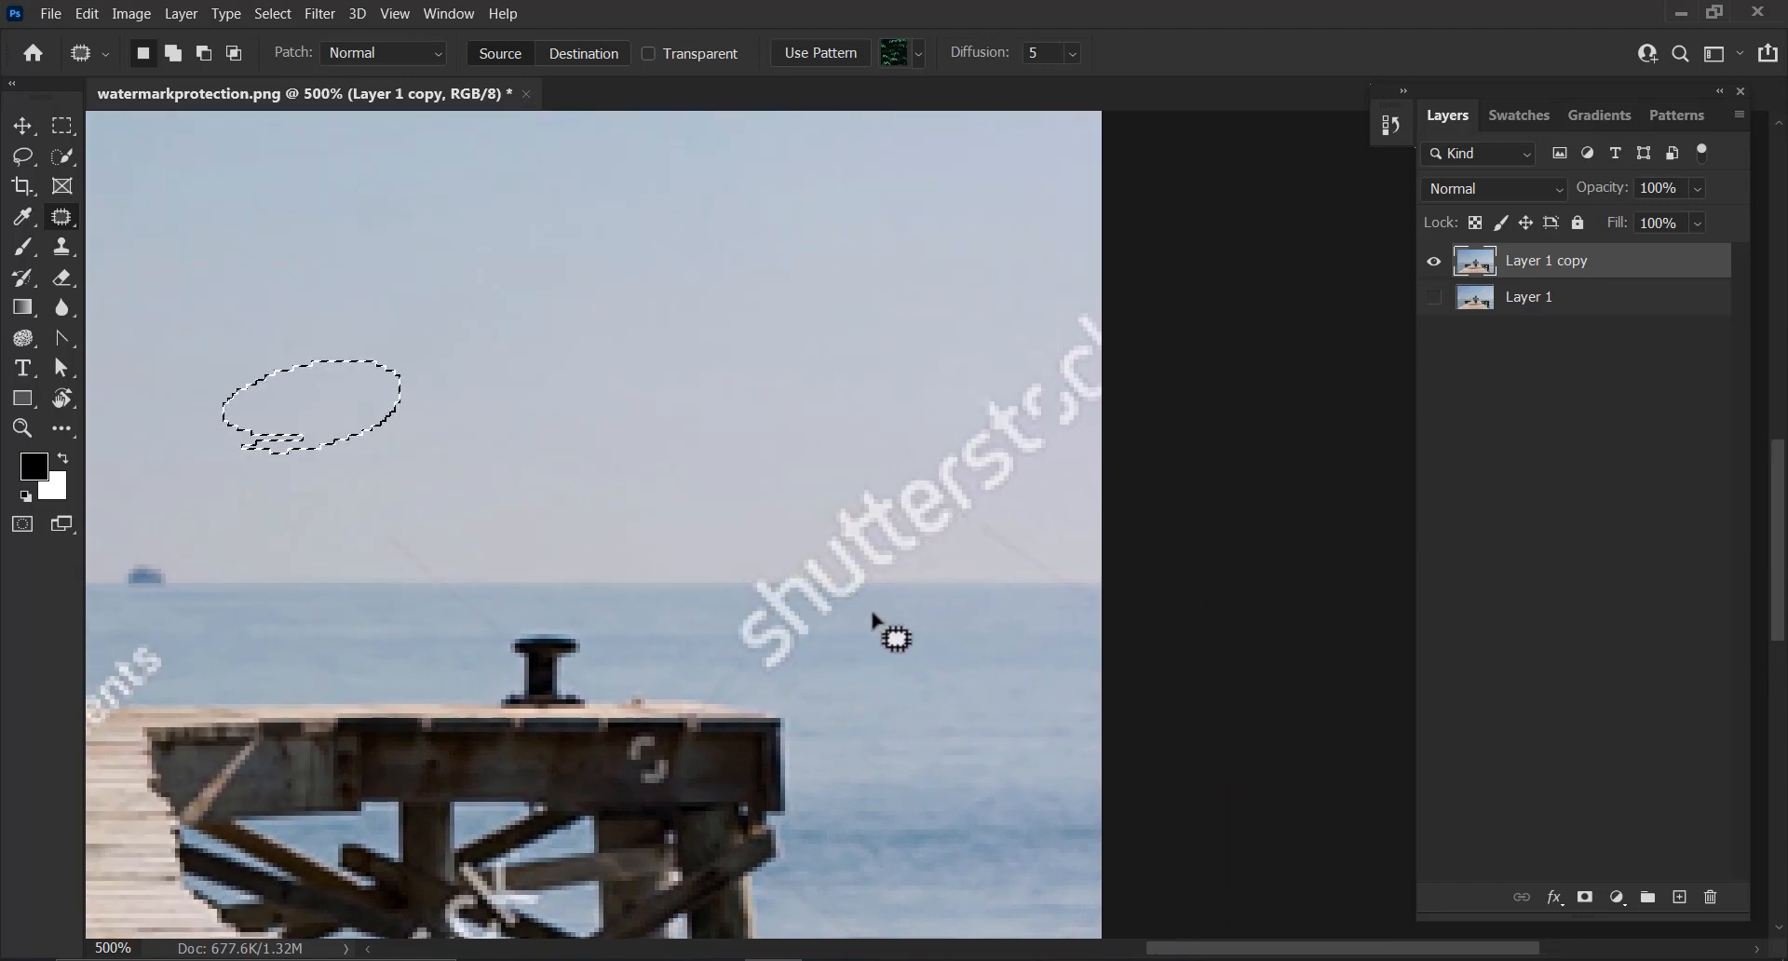
click(828, 664)
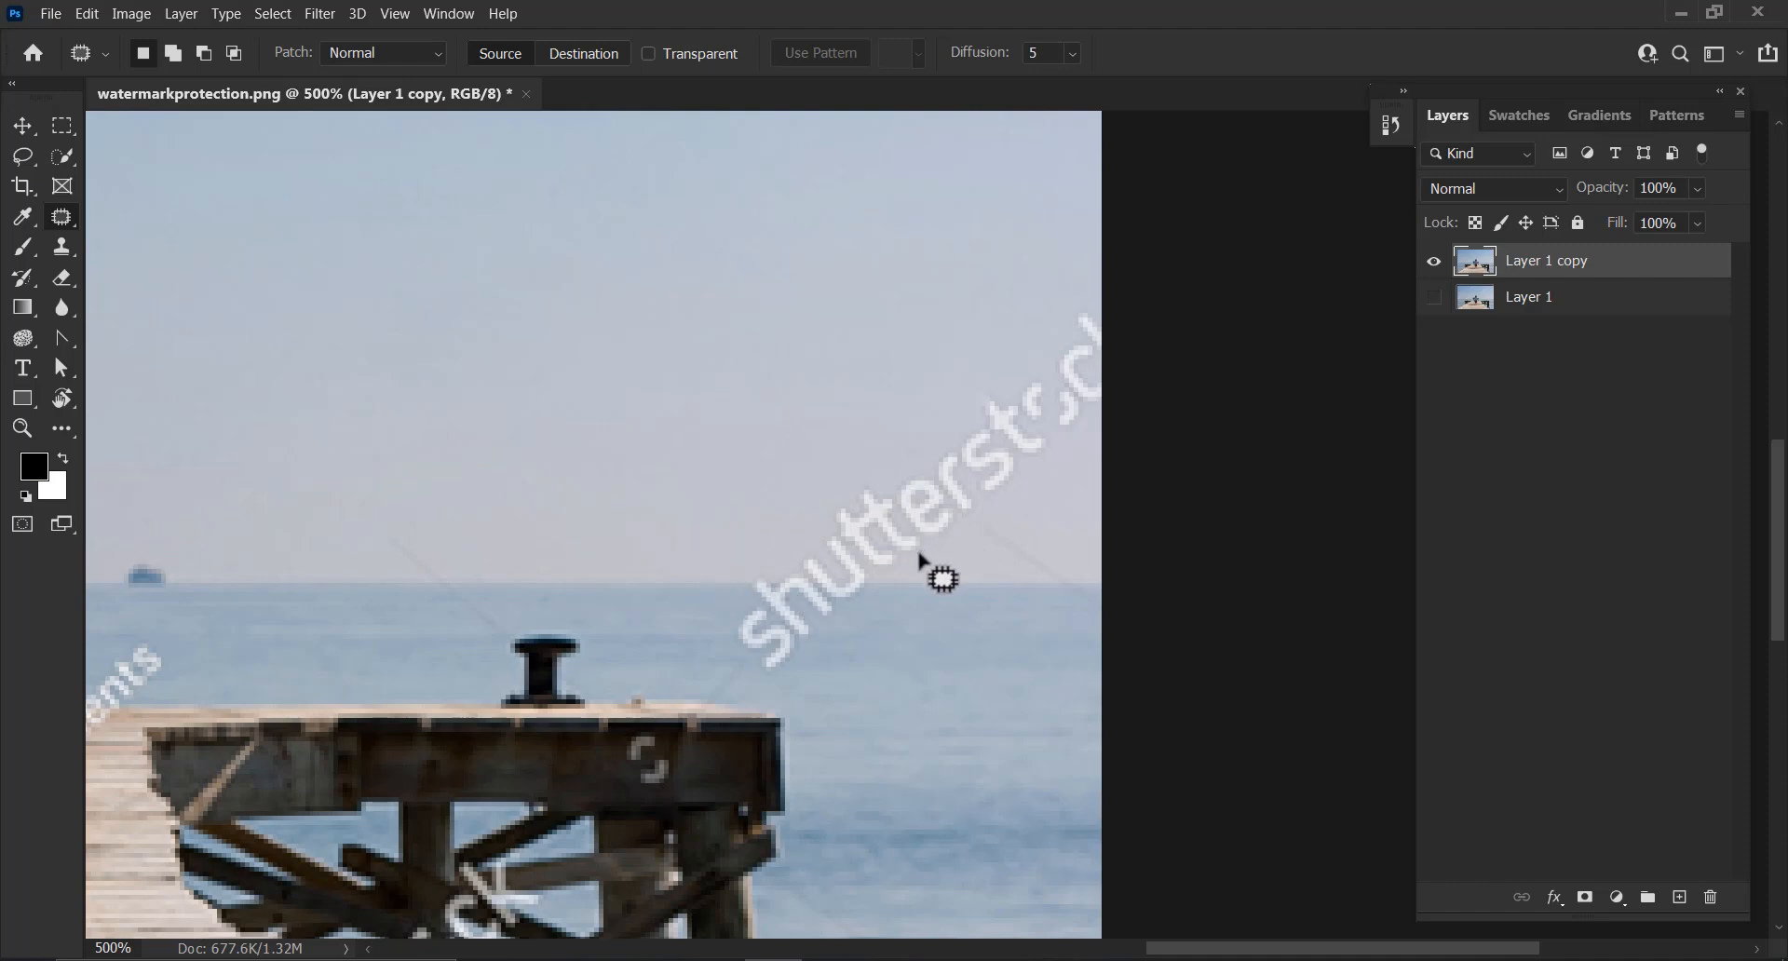
drag(714, 623, 777, 556)
mouse_move(800, 679)
mouse_down()
mouse_move(870, 644)
mouse_move(1081, 467)
mouse_move(1101, 320)
mouse_move(964, 366)
mouse_up()
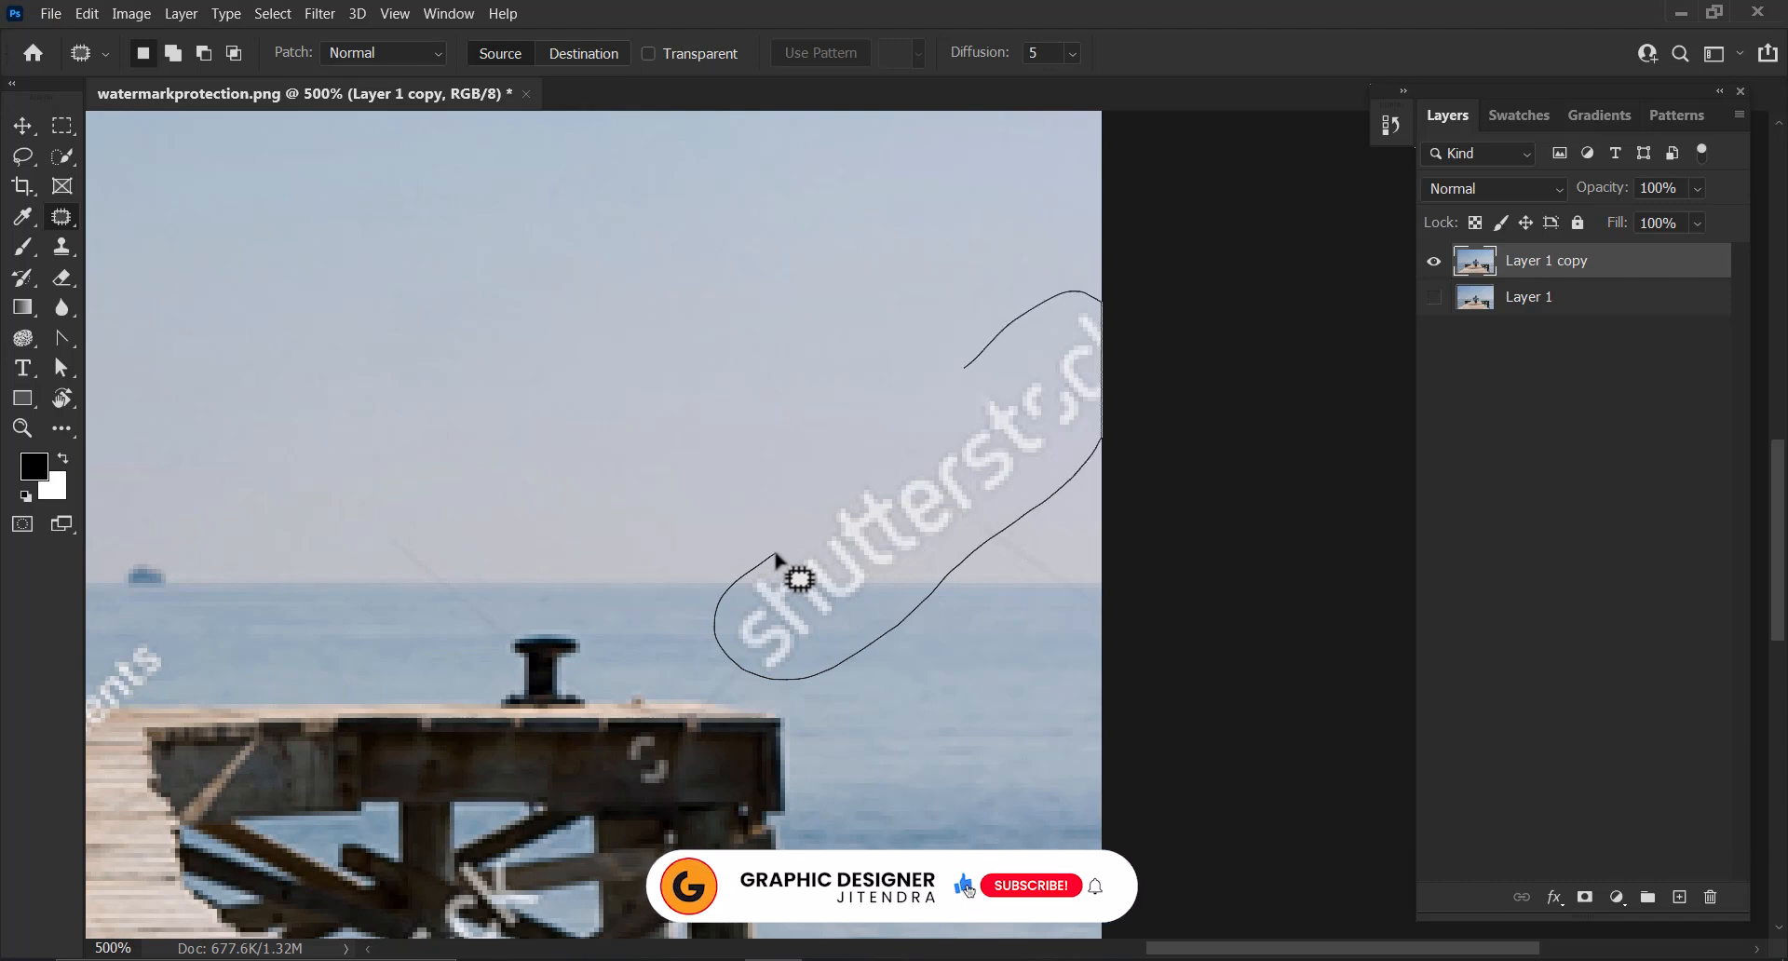
drag(776, 556, 779, 532)
drag(870, 590, 336, 596)
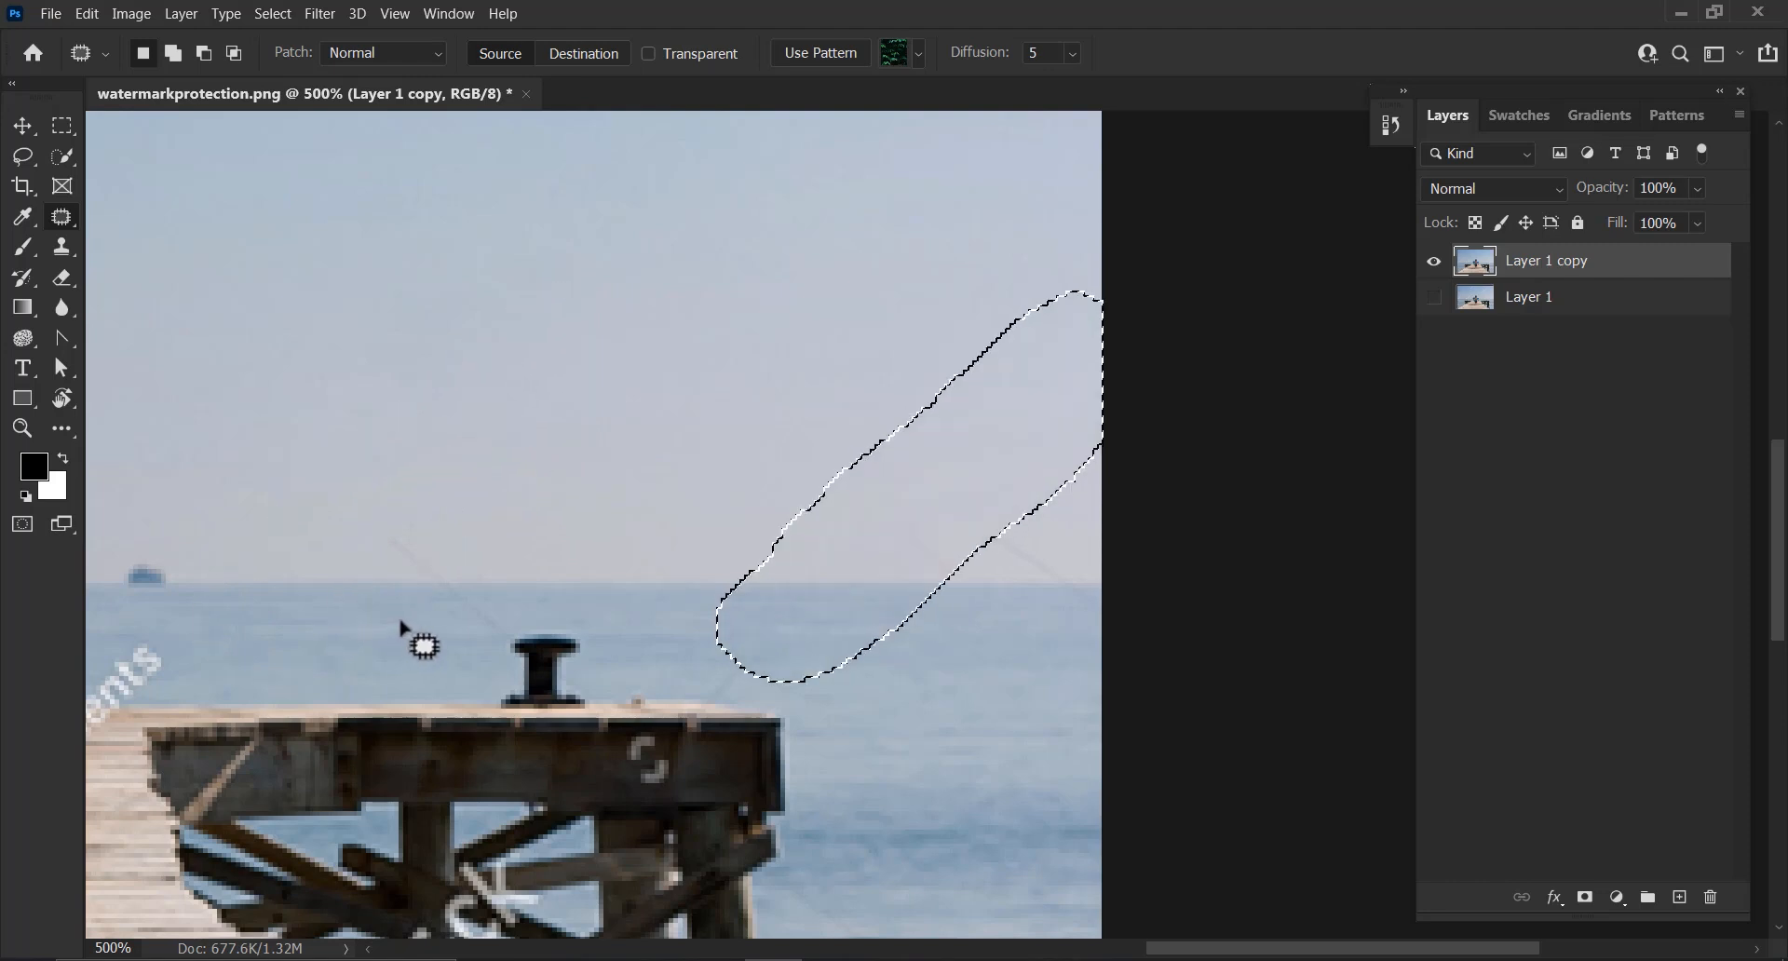
Try patching a spot near the horizon at the right edge, then undo both attempts
mouse_move(969, 649)
mouse_down()
mouse_move(856, 577)
mouse_move(959, 622)
mouse_up()
drag(871, 574, 714, 495)
drag(978, 611, 680, 431)
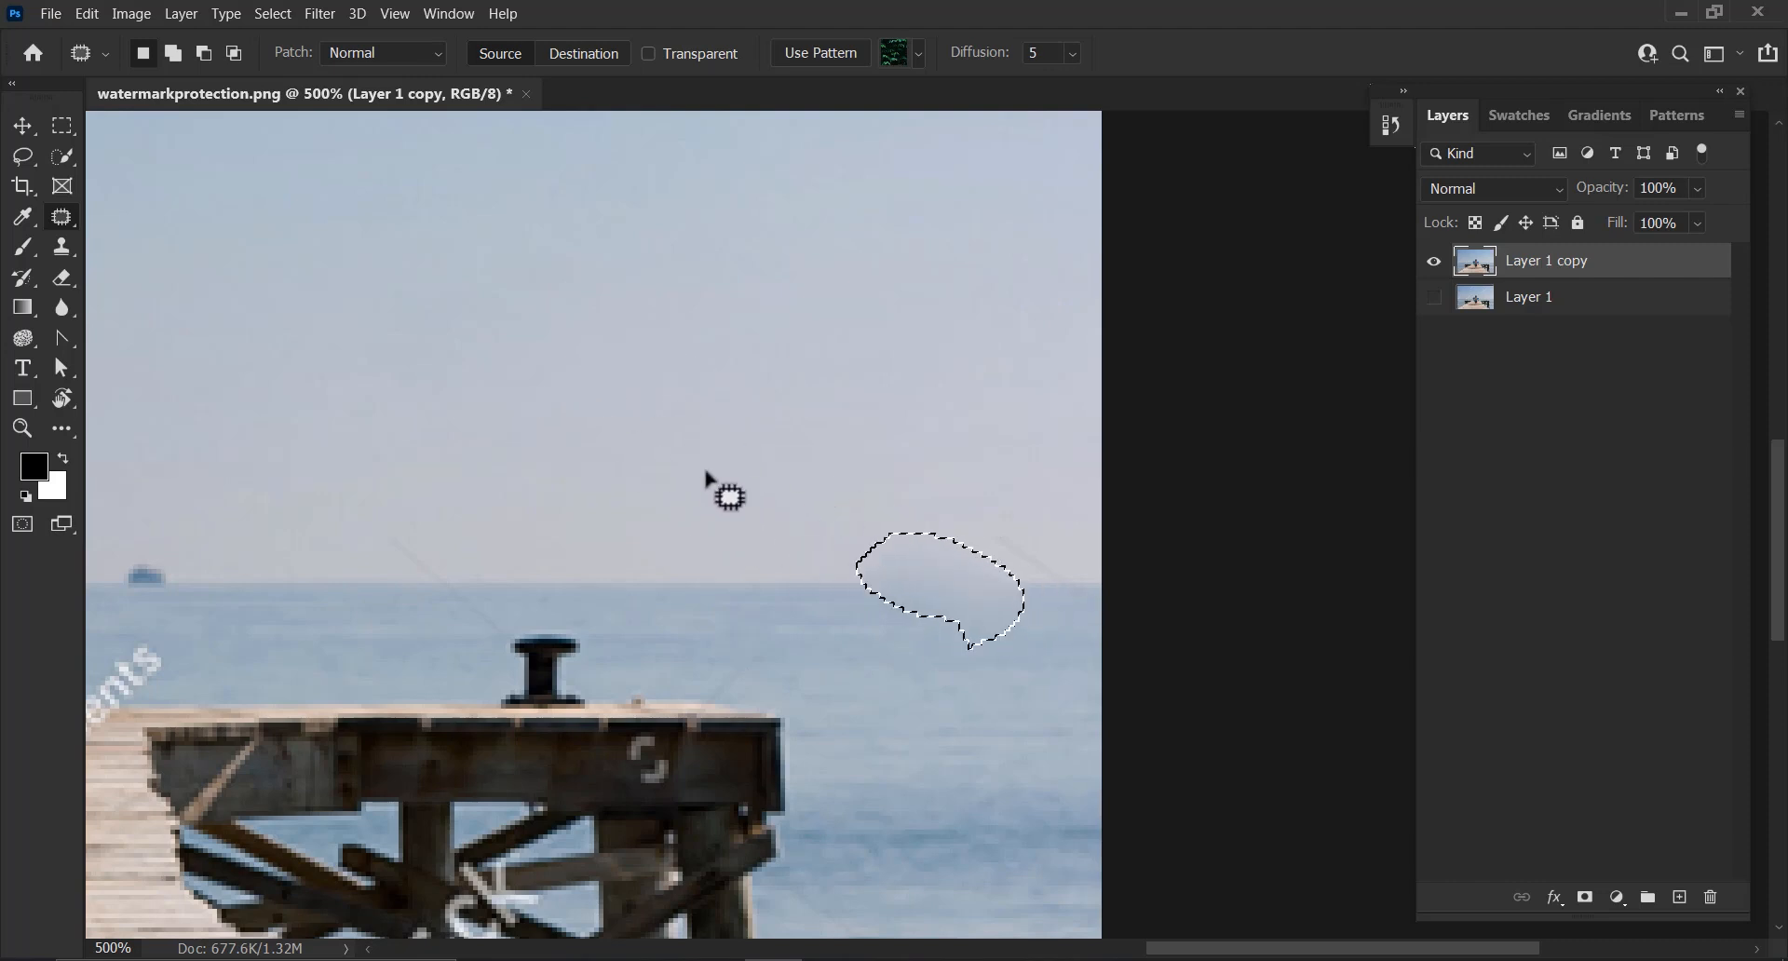
drag(969, 646, 948, 615)
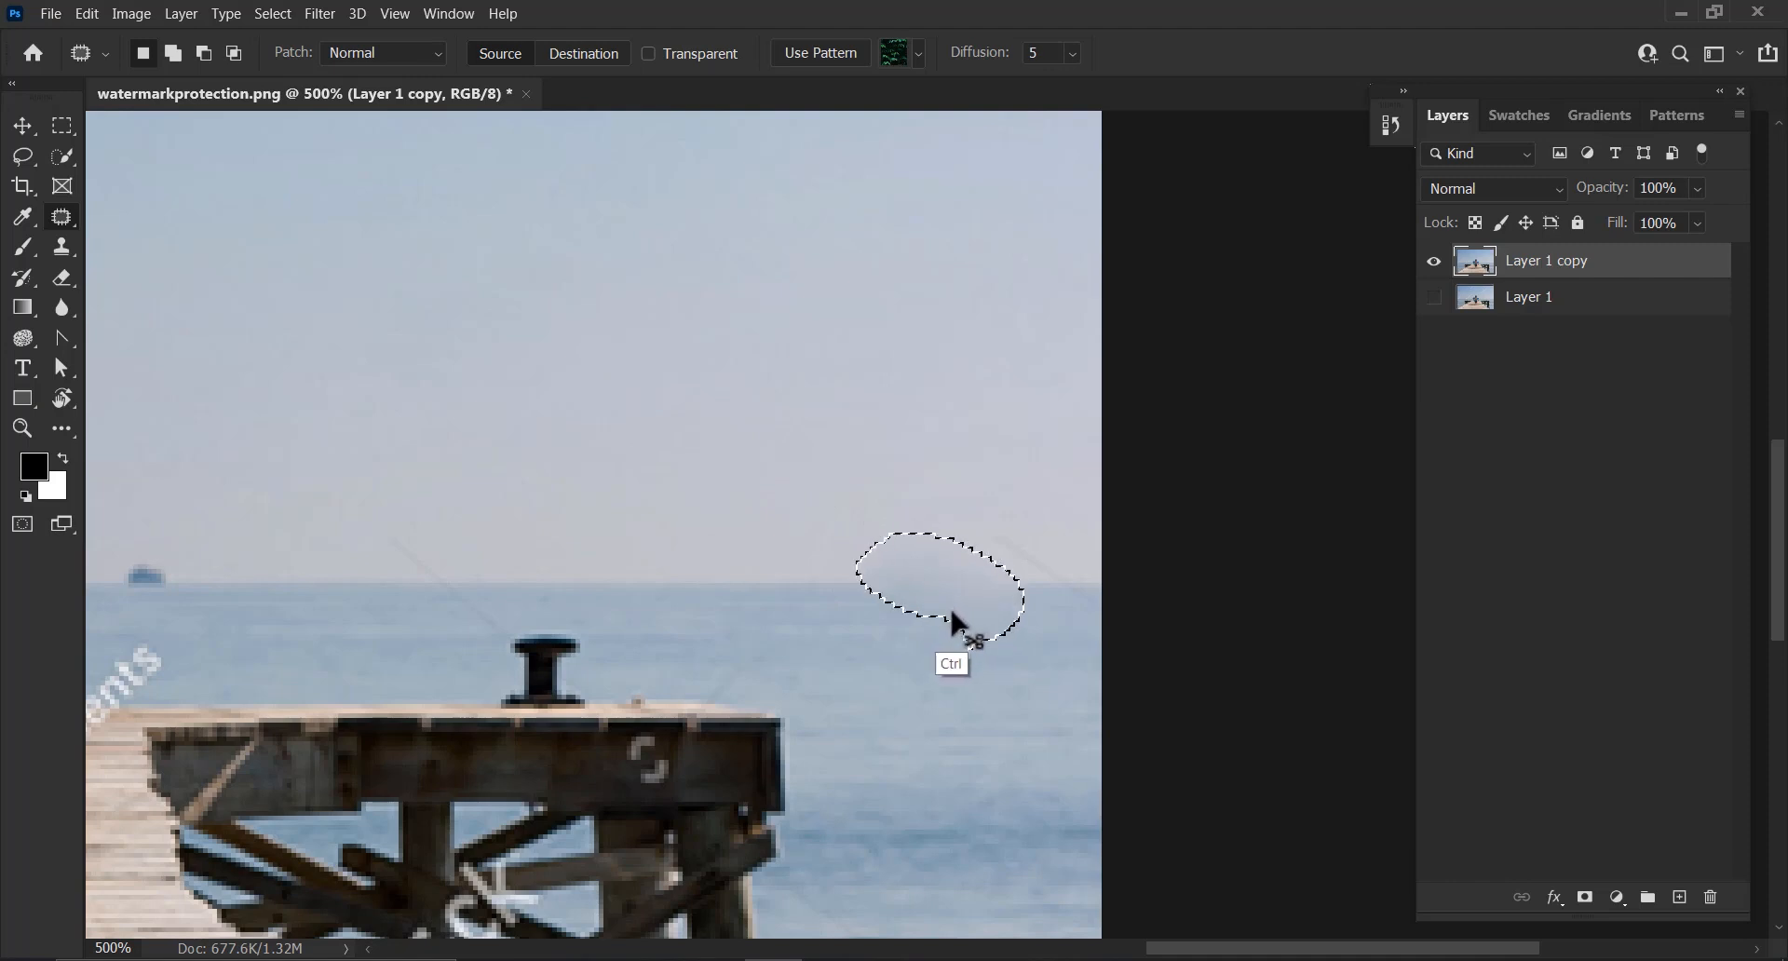
key(ctrl+z)
key(ctrl+z)
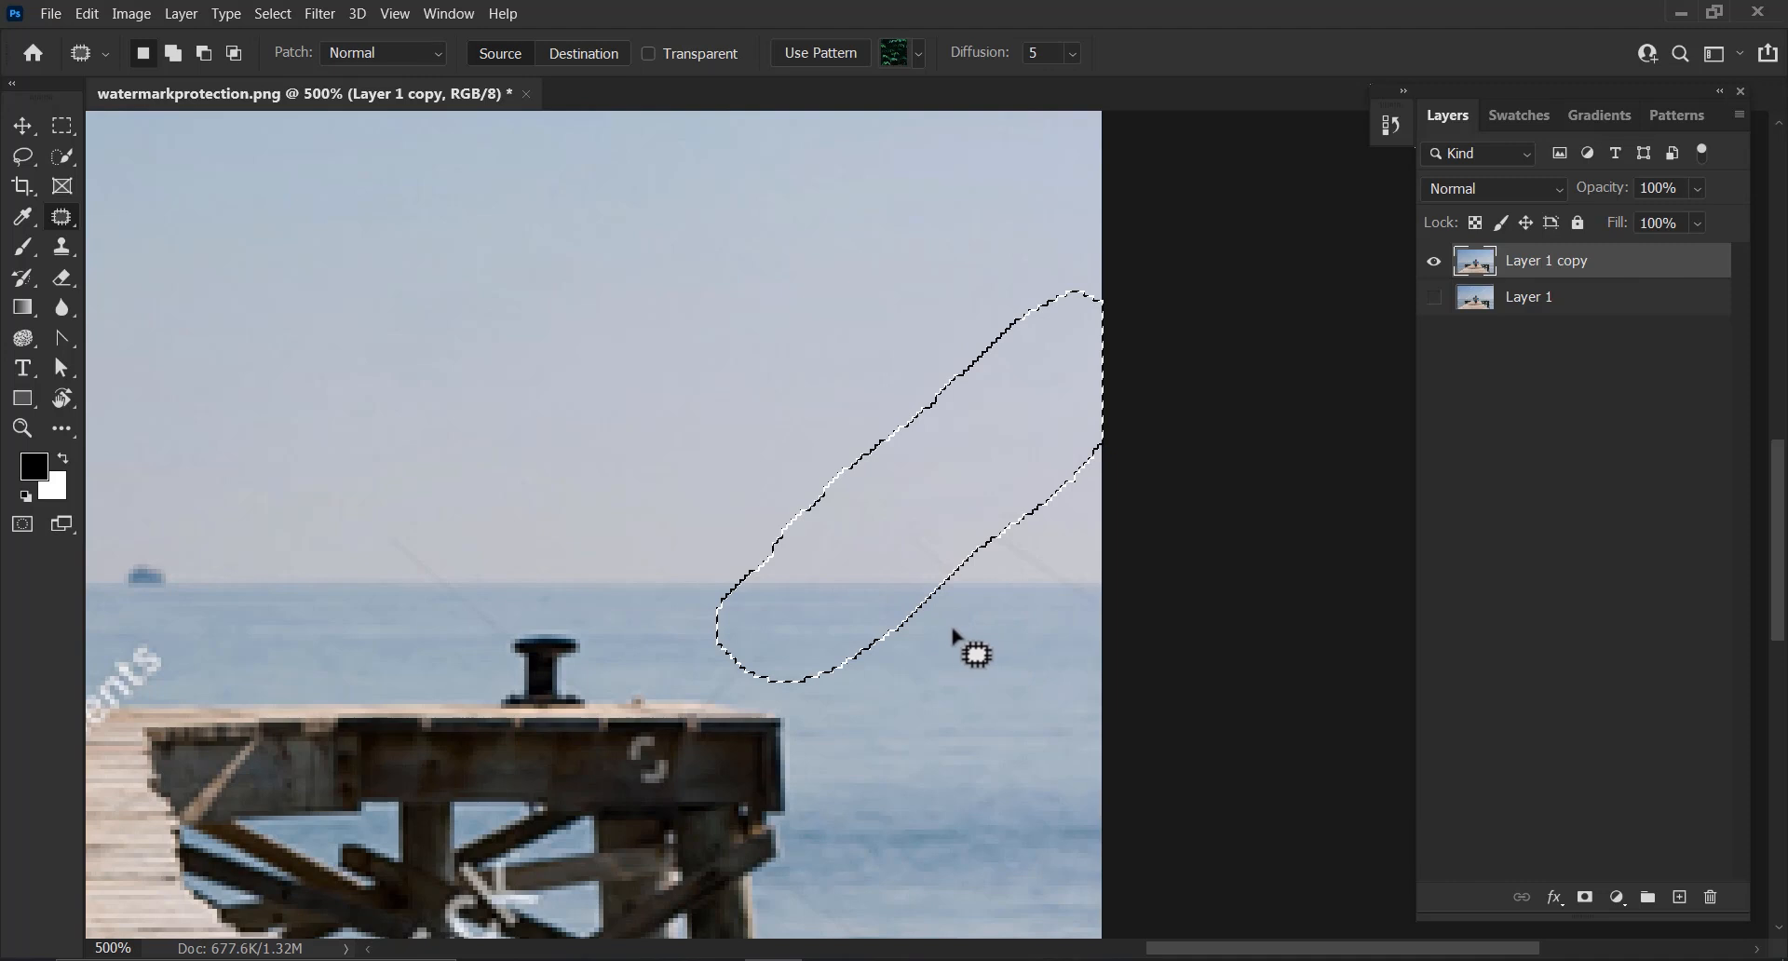
Patch out the faint marks along the horizon at the right edge of the photo
key(ctrl+d)
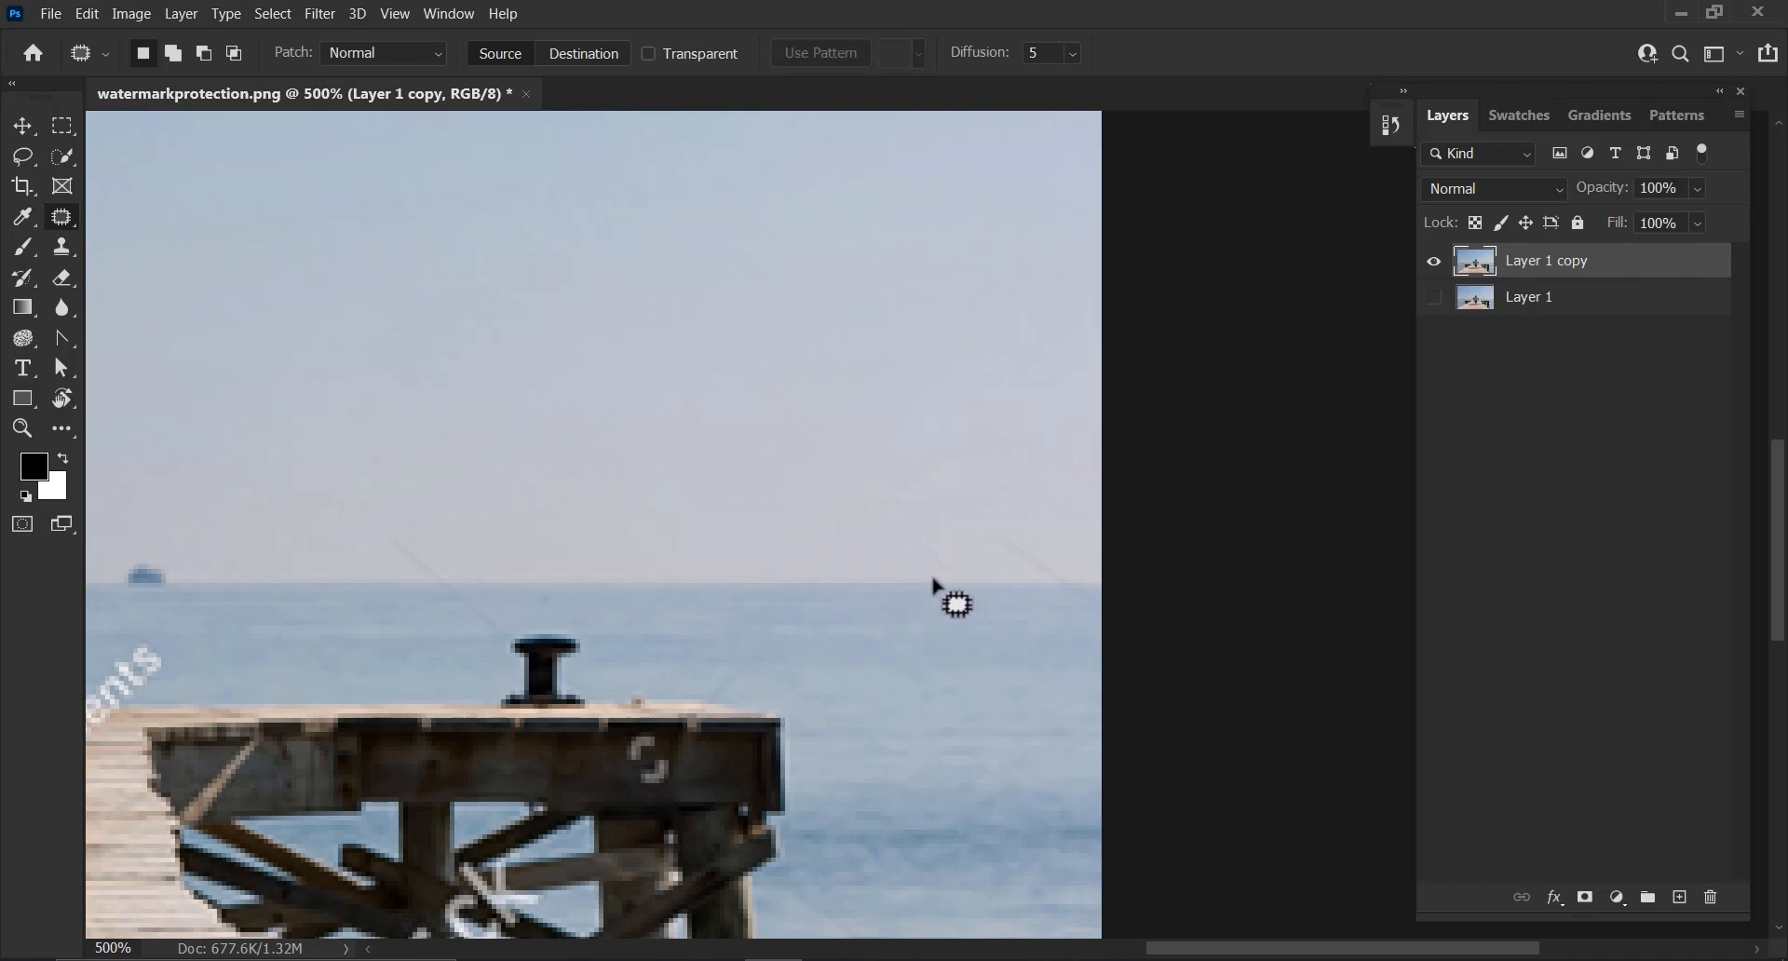
drag(890, 583, 868, 550)
drag(897, 542, 720, 501)
key(ctrl+d)
mouse_move(987, 554)
mouse_down()
mouse_move(799, 482)
mouse_move(1064, 625)
mouse_up()
drag(987, 689, 979, 675)
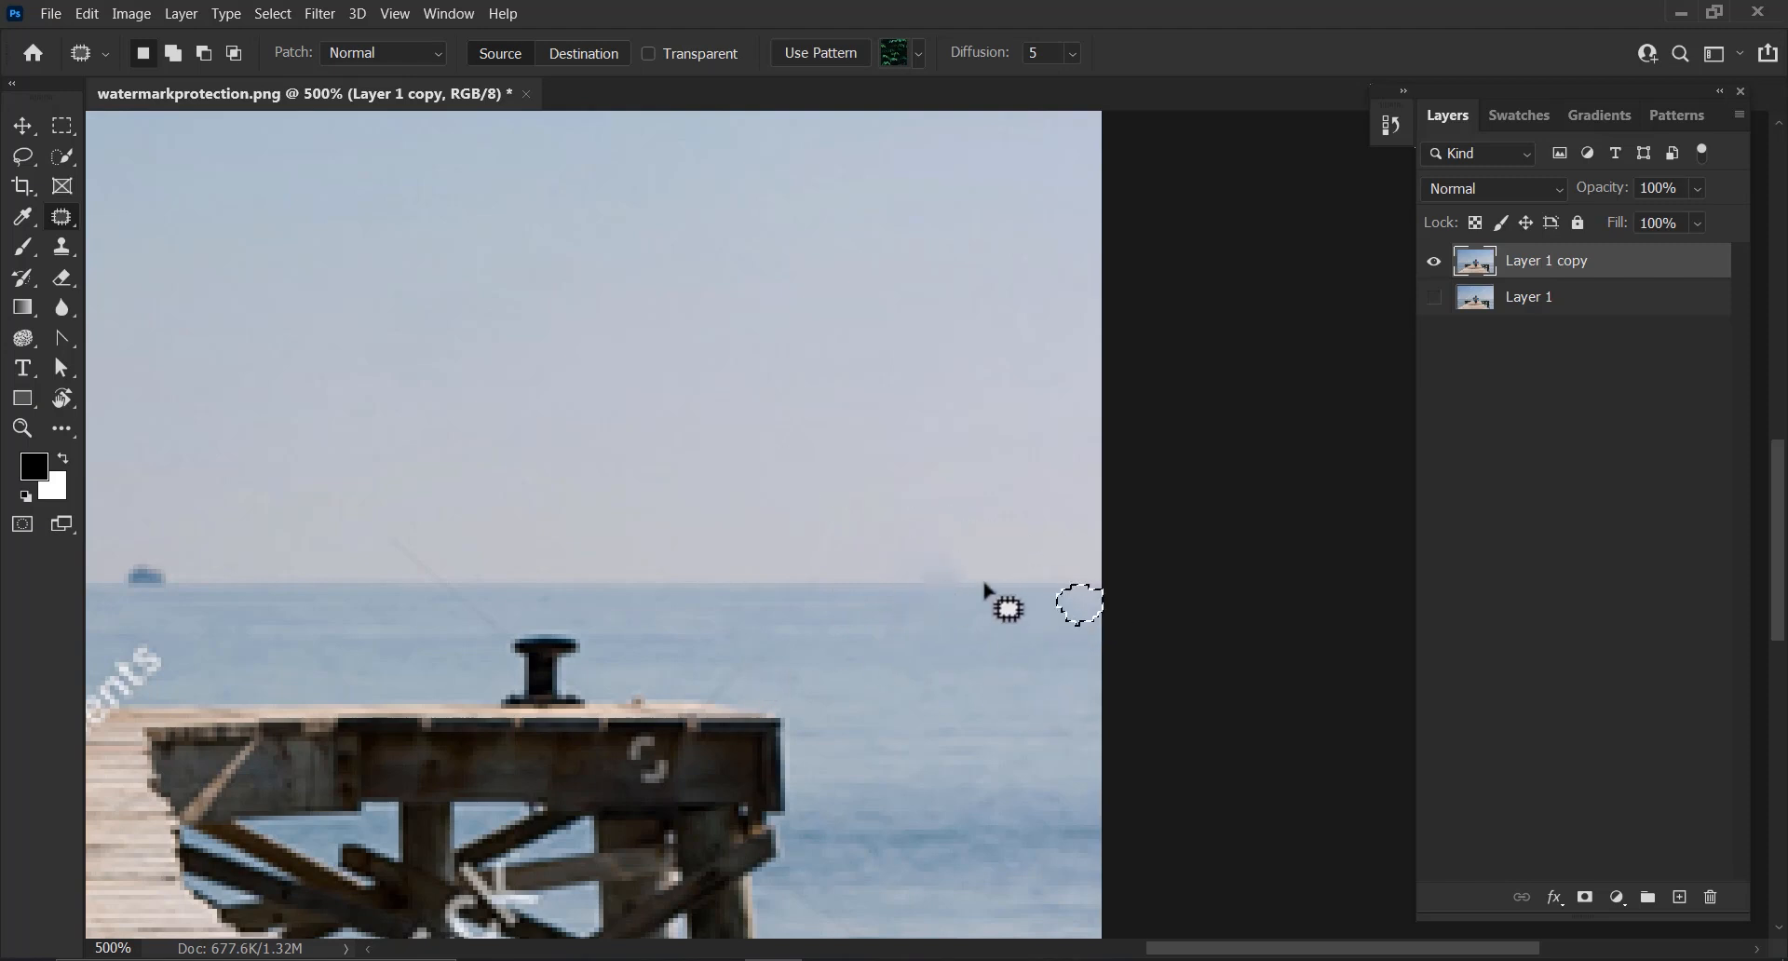
scroll(931, 596, up, 3)
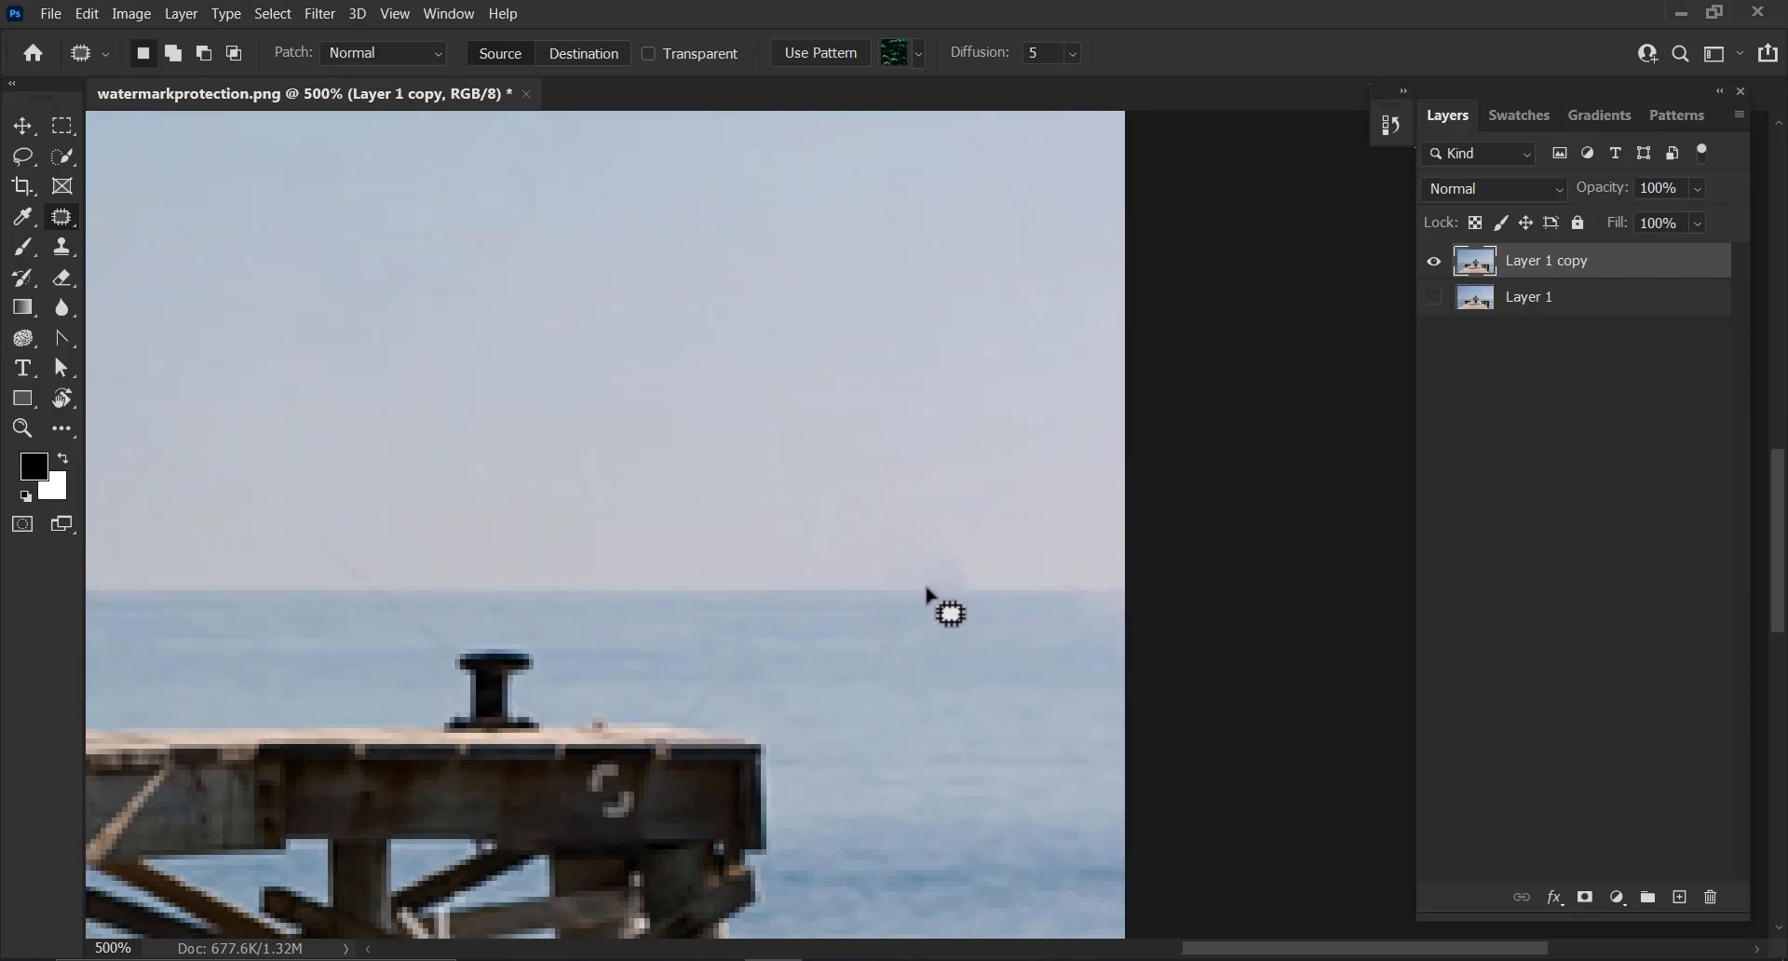
Patch the remaining faint marks along the horizon beside the right-hand pier again
scroll(928, 588, up, 2)
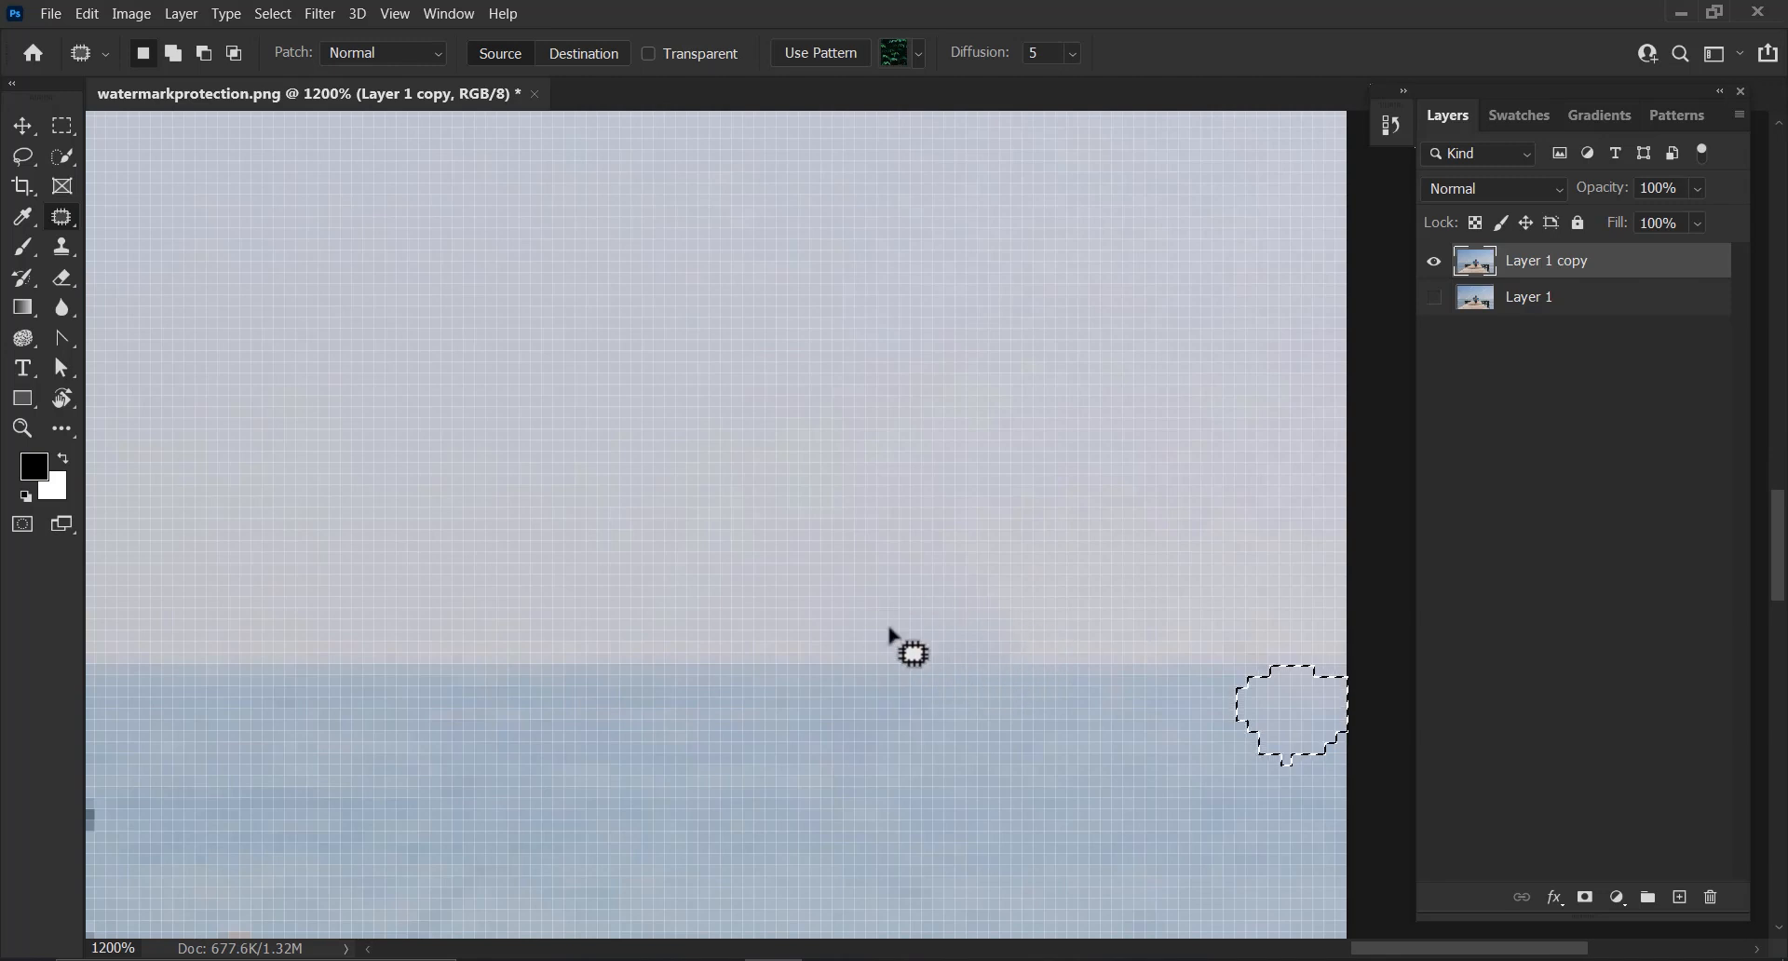
key(ctrl+d)
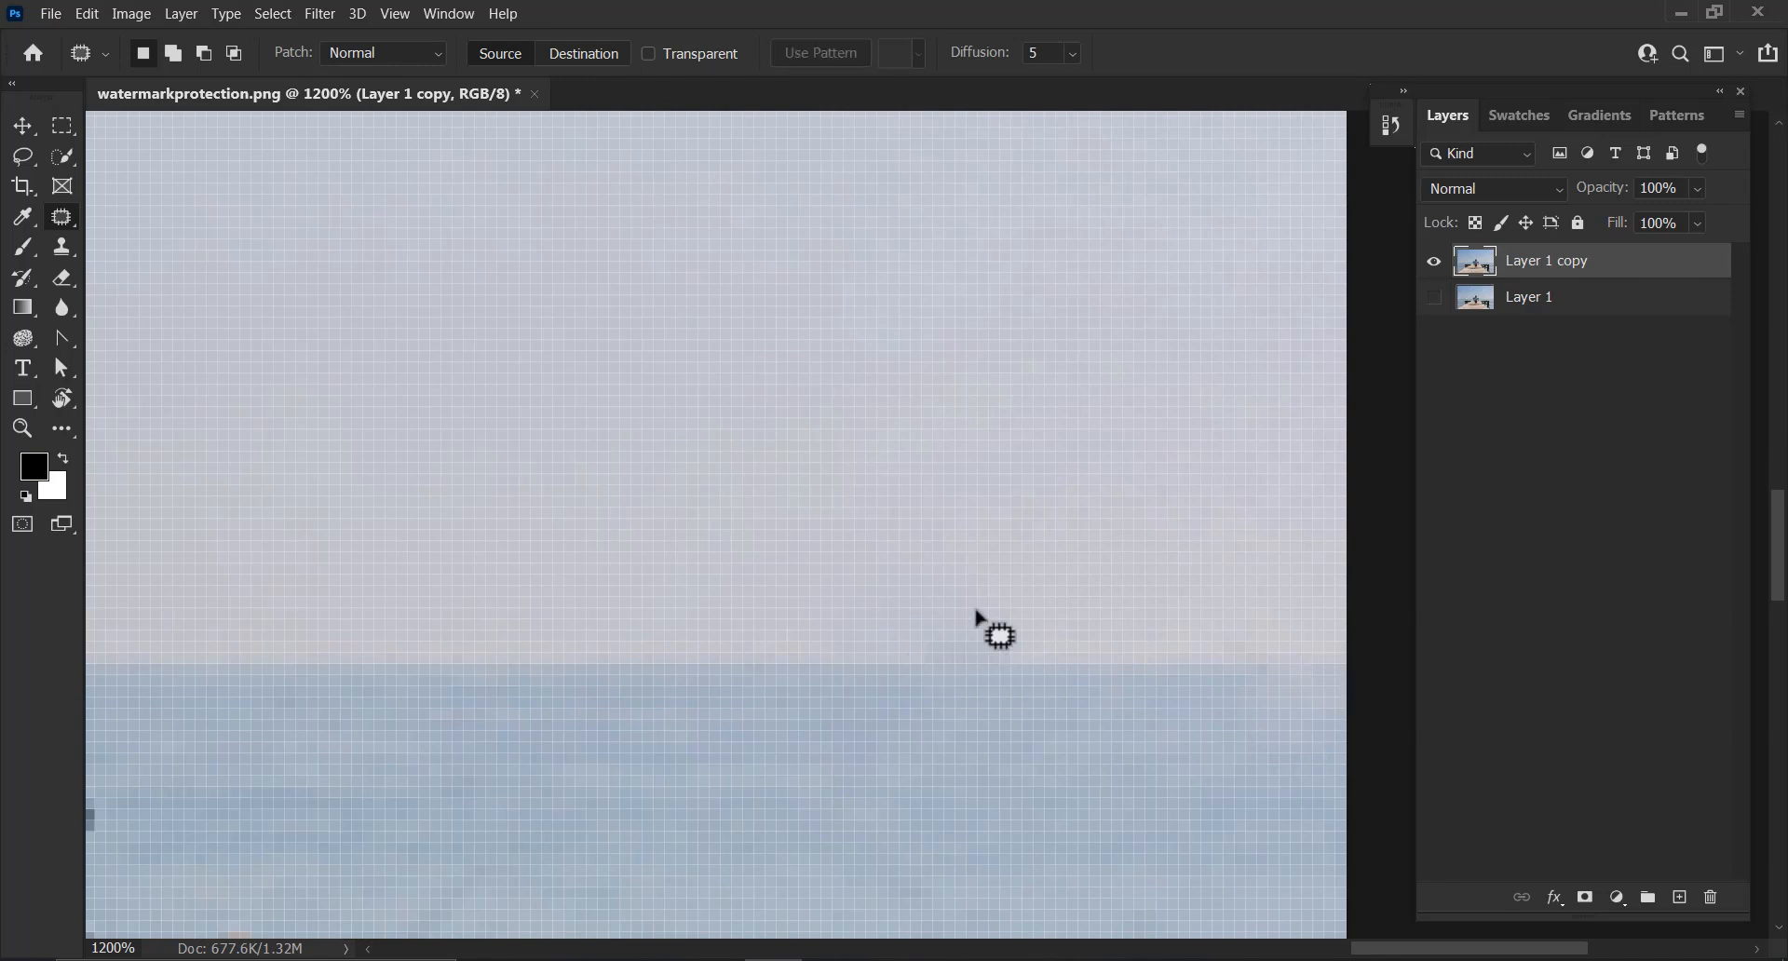
scroll(978, 616, down, 3)
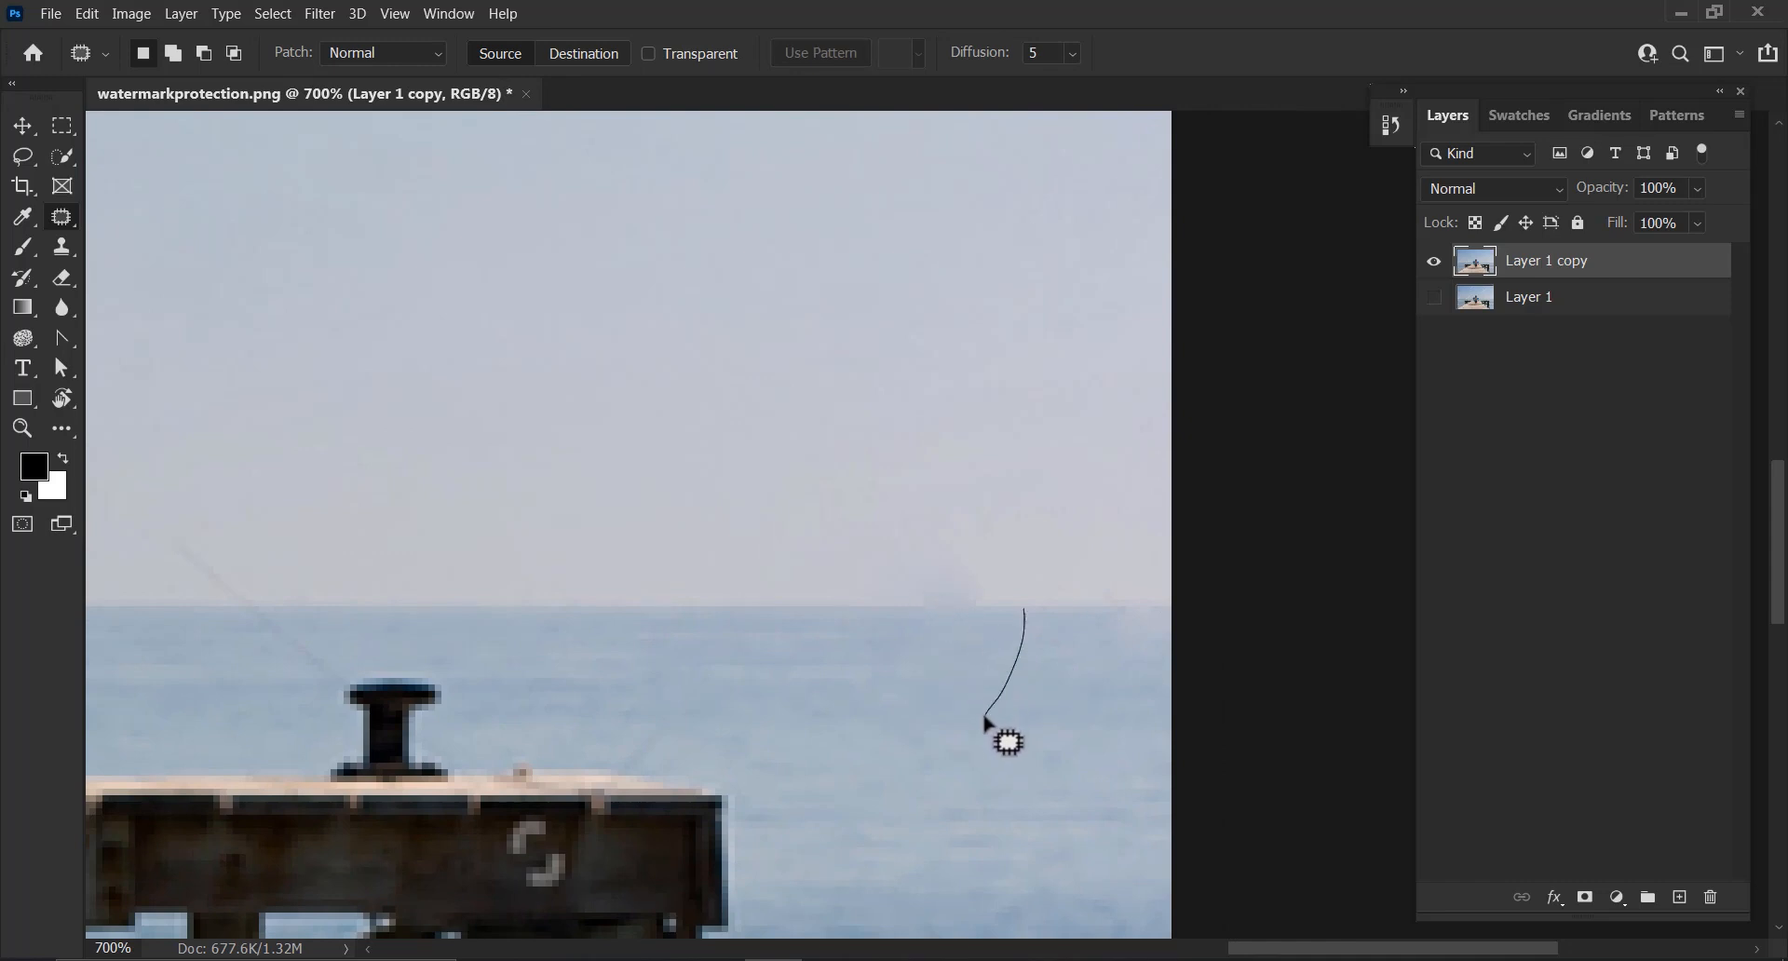
mouse_move(985, 719)
mouse_down()
mouse_move(661, 665)
mouse_move(650, 686)
mouse_up()
key(ctrl+d)
drag(280, 627, 572, 633)
key(ctrl+shift+d)
key(ctrl+d)
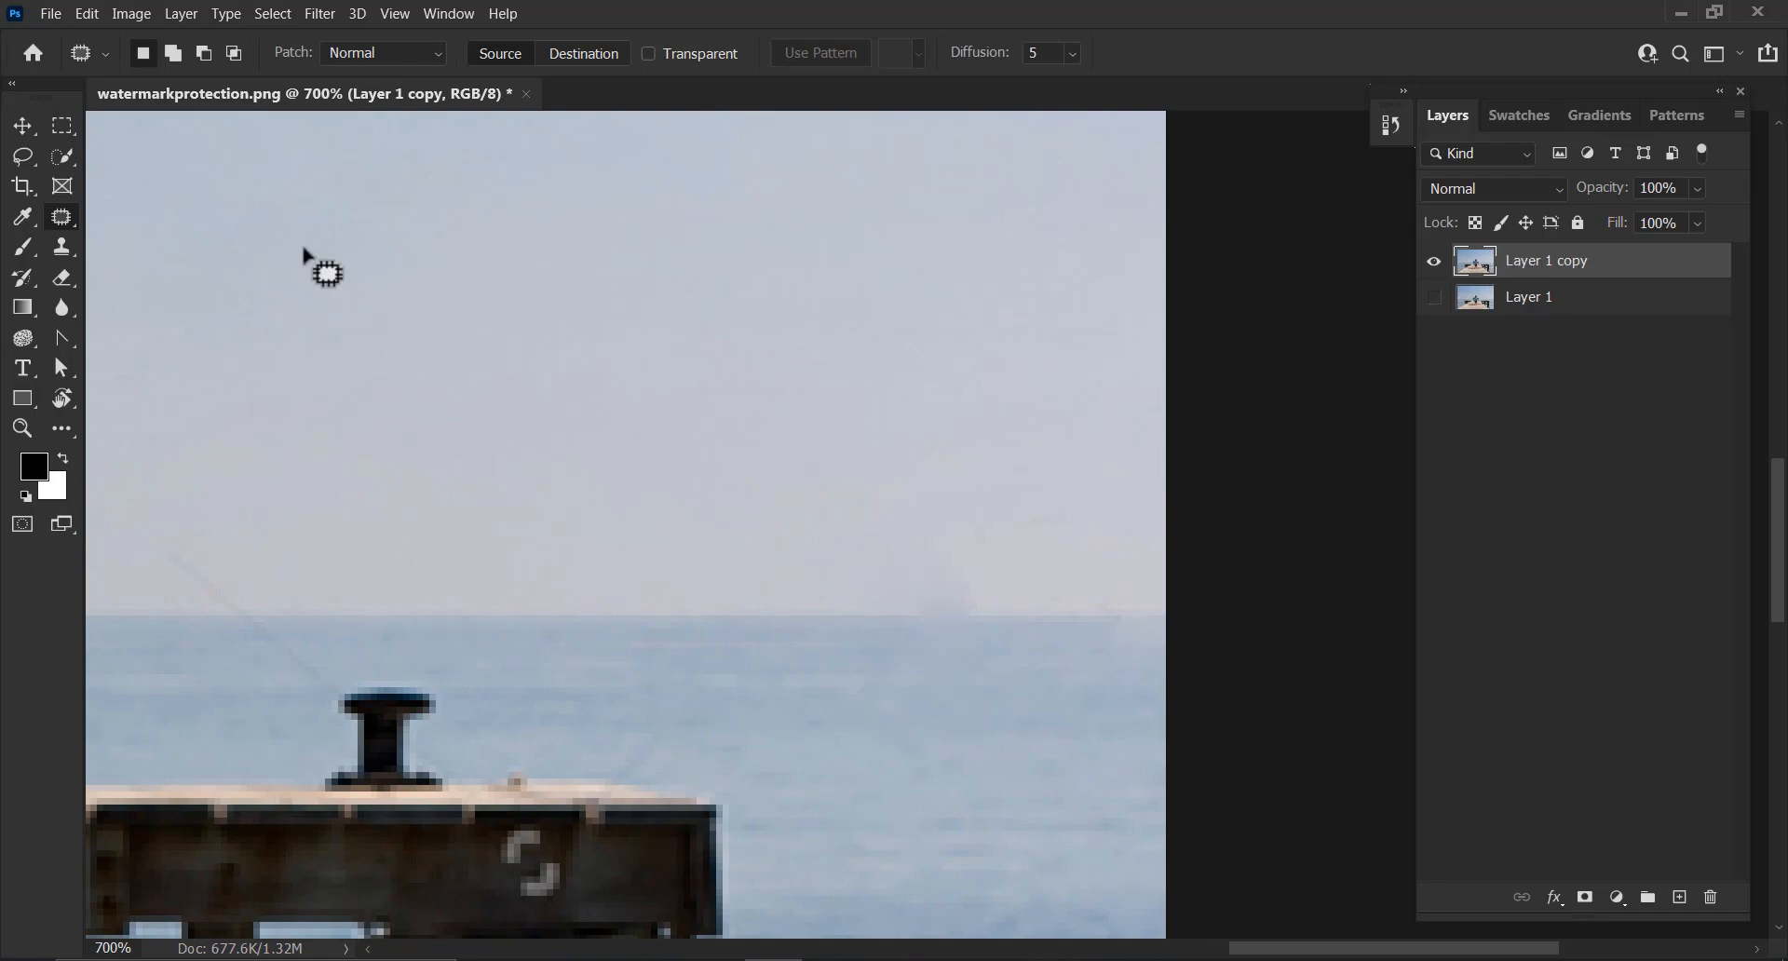
Copy a rectangular piece of sky and horizon onto a new layer and move it over the horizon marks at the right edge
click(61, 125)
drag(550, 547, 672, 707)
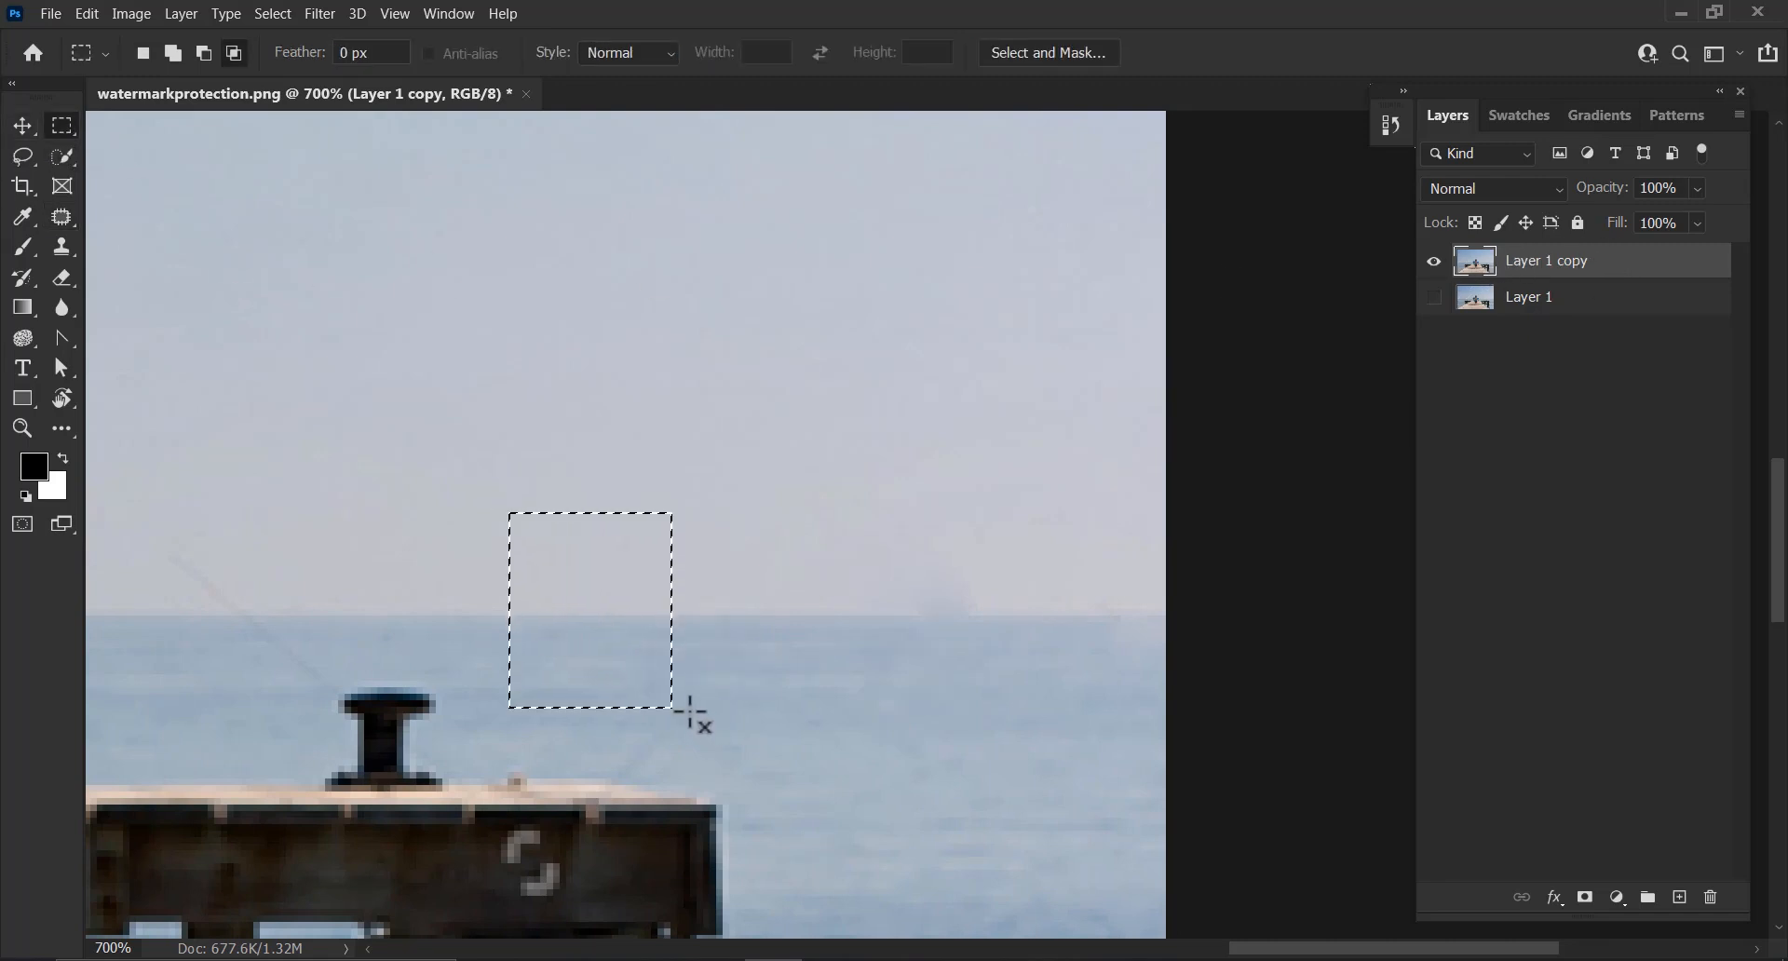
key(ctrl+j)
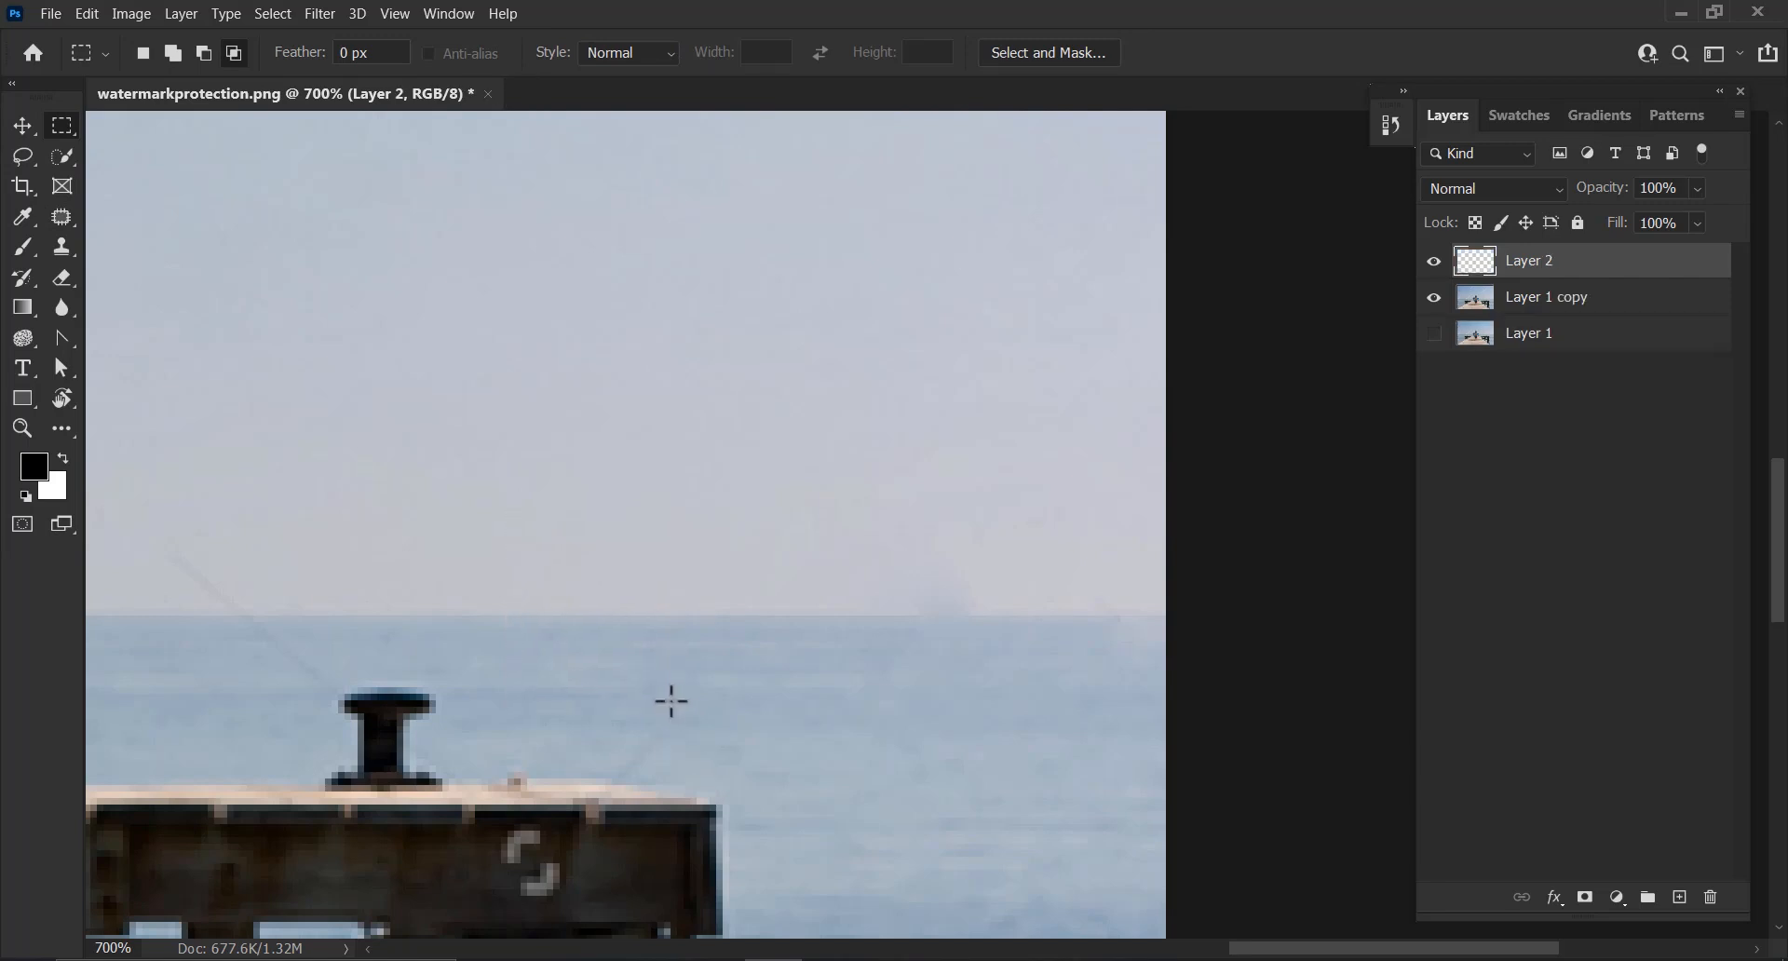
key(v)
drag(546, 626, 922, 568)
click(1434, 297)
click(1434, 297)
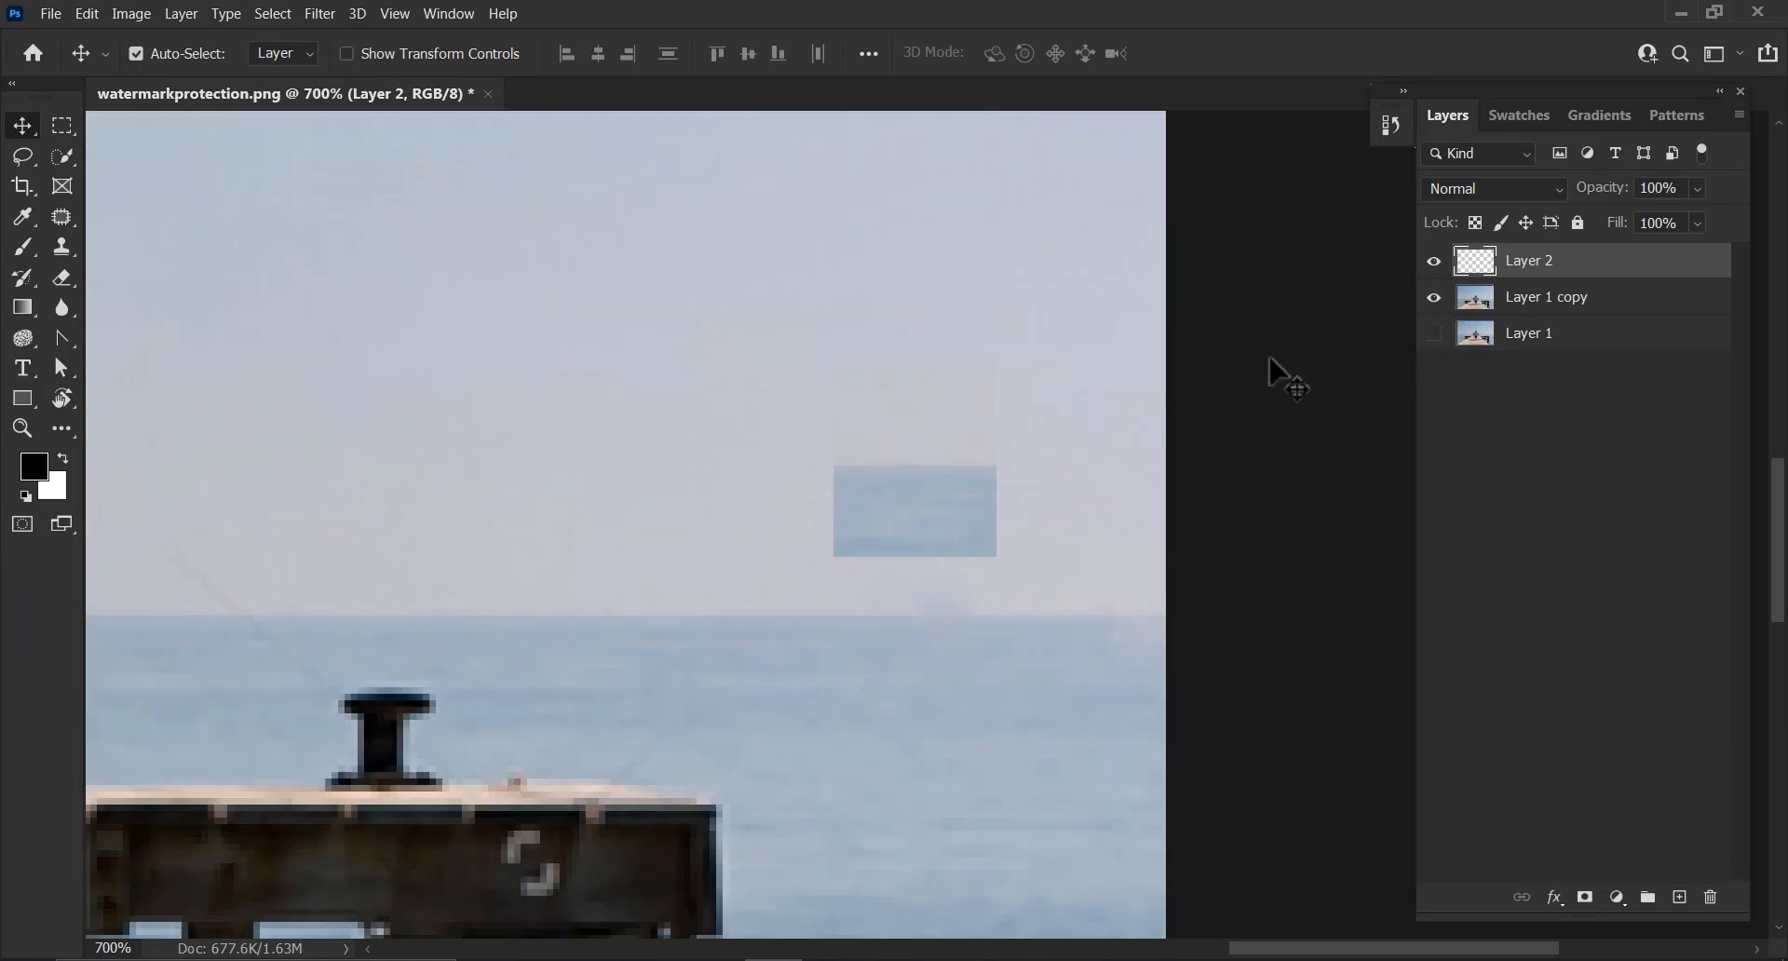
drag(922, 507, 942, 627)
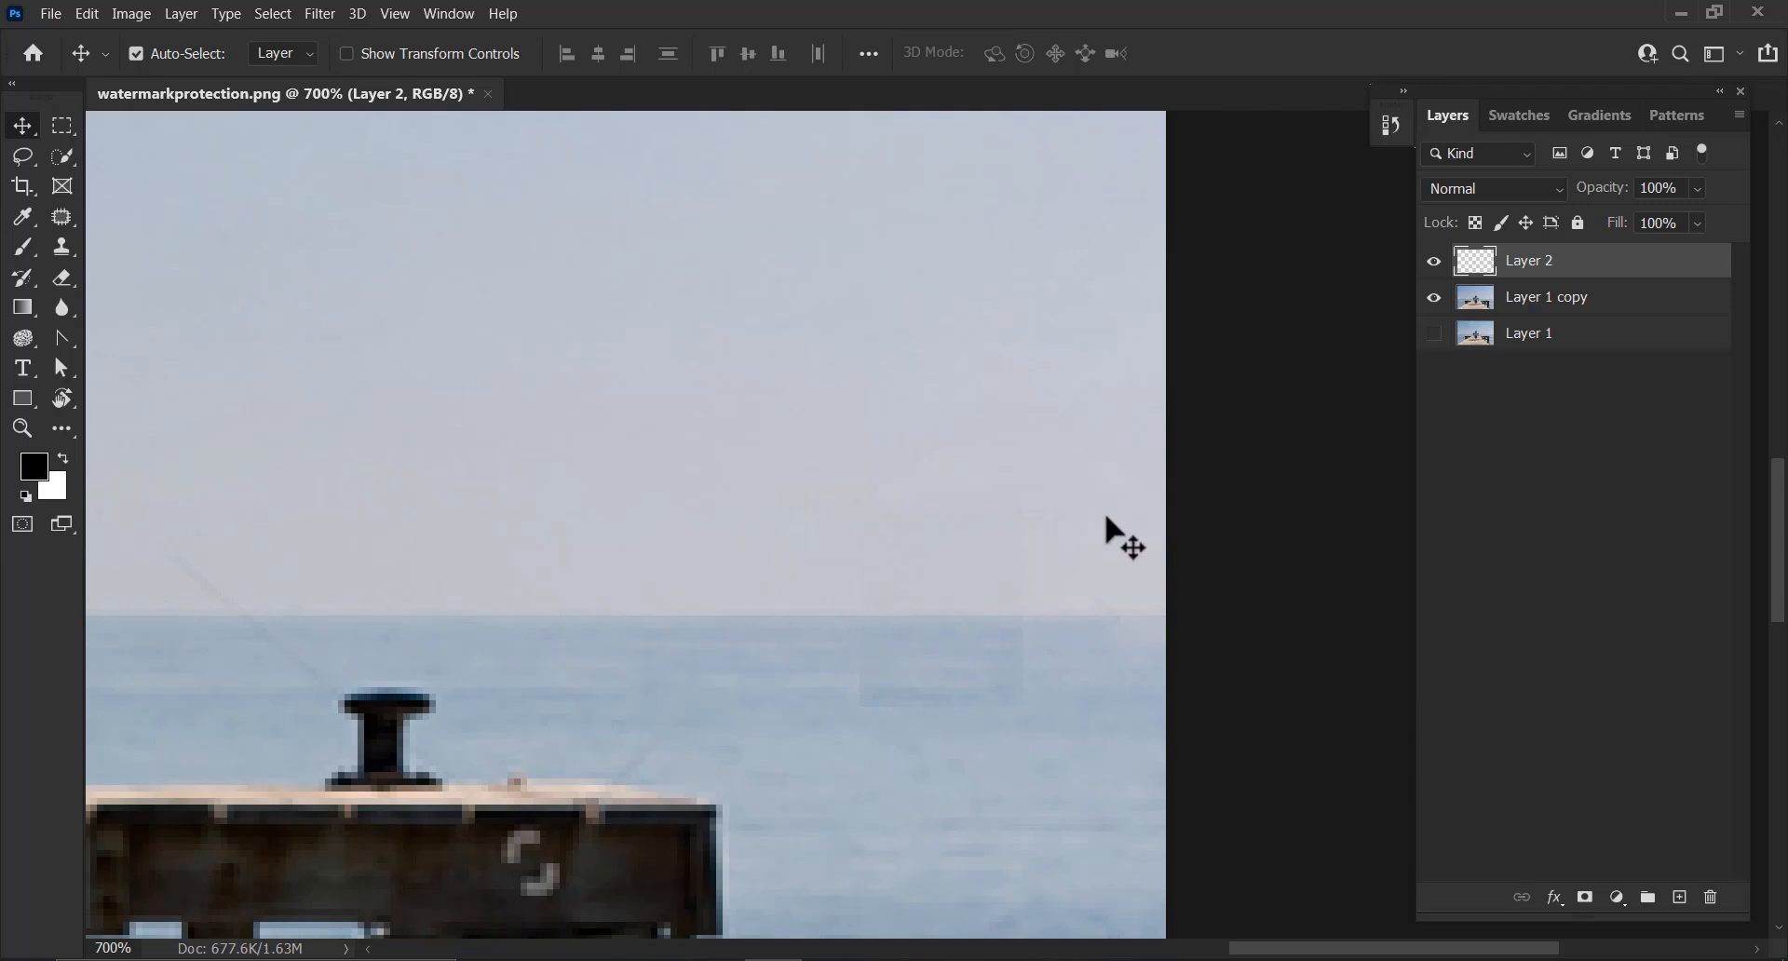
Add a layer mask to the copied piece and blend its edge with a 9 px brush at 74% opacity and 67% flow
click(1585, 900)
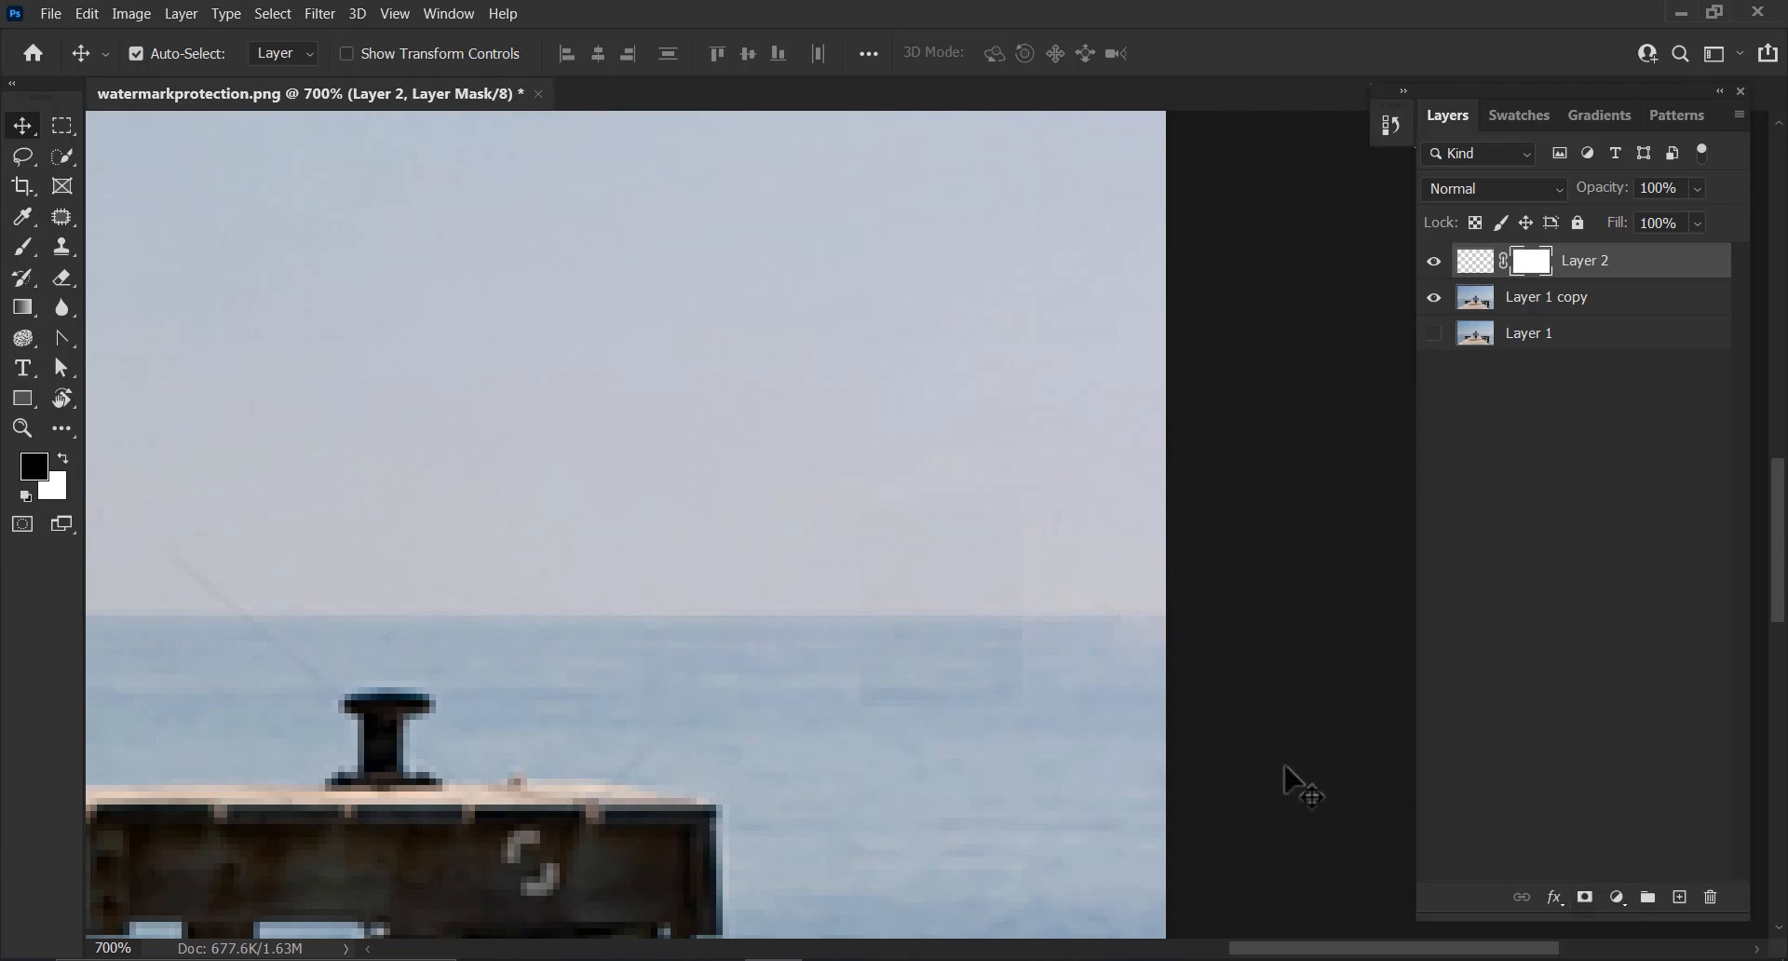
key(b)
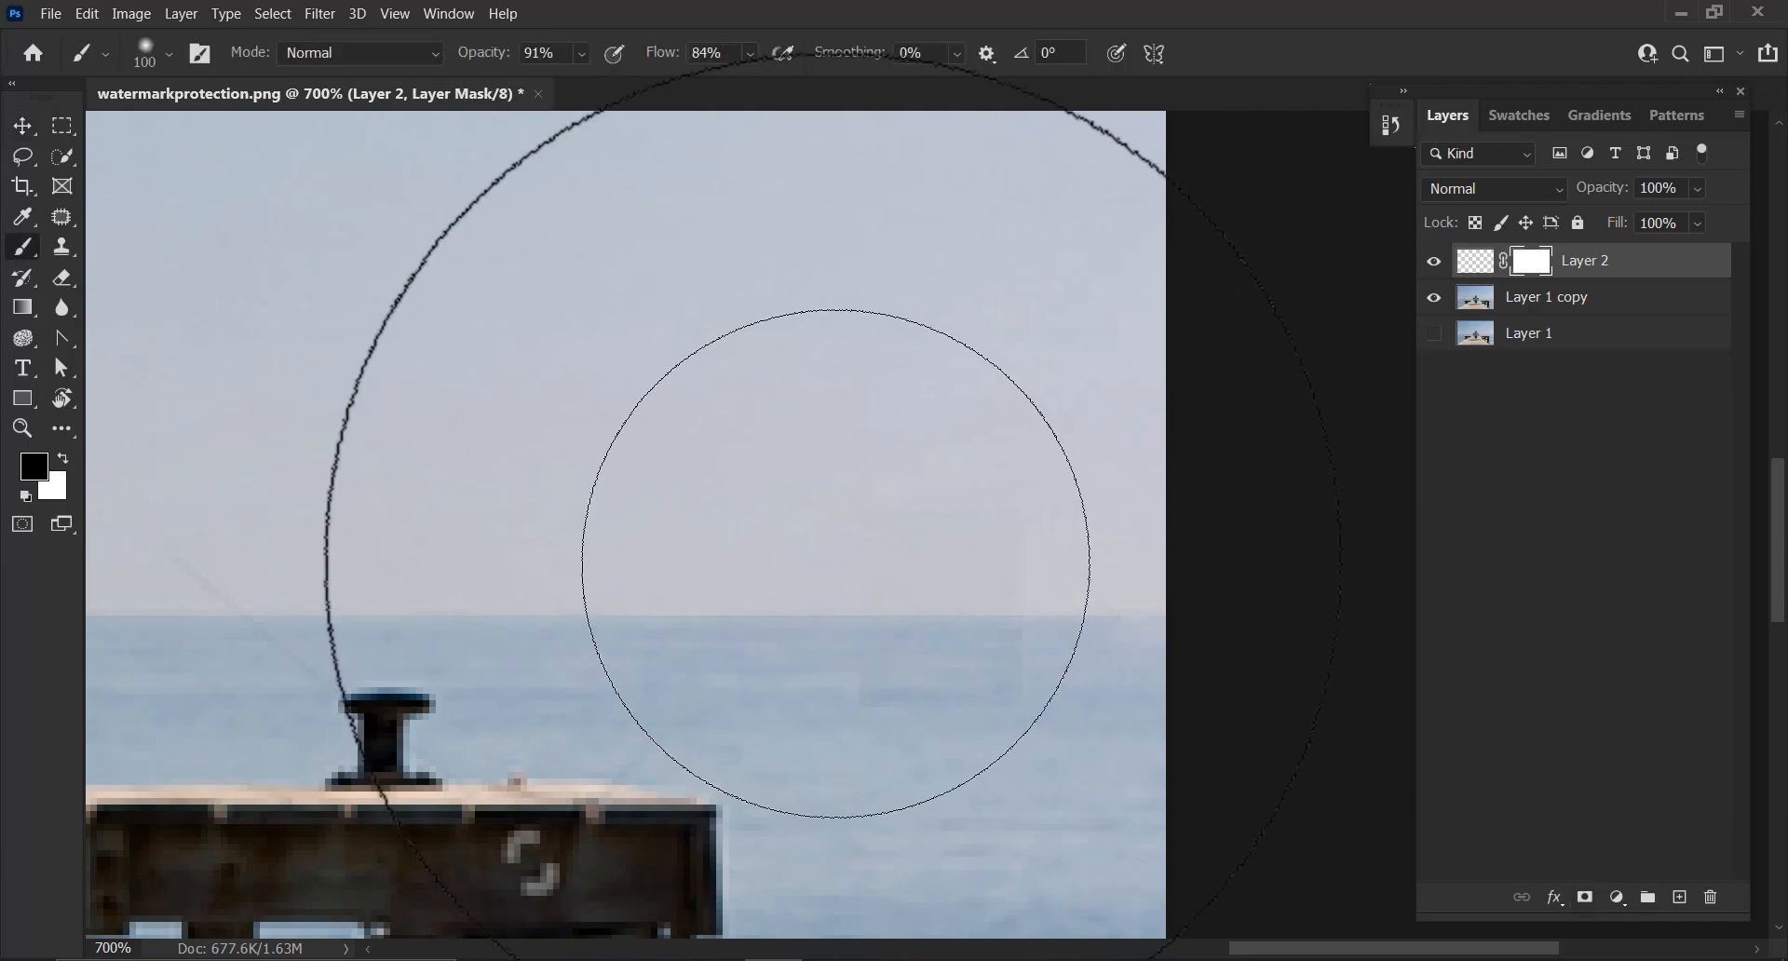
key(bracketleft)
key(bracketleft)
key(bracketleft)
key(bracketleft)
key(bracketleft)
key(bracketleft)
key(bracketleft)
key(bracketleft)
key(bracketleft)
key(bracketleft)
key(bracketleft)
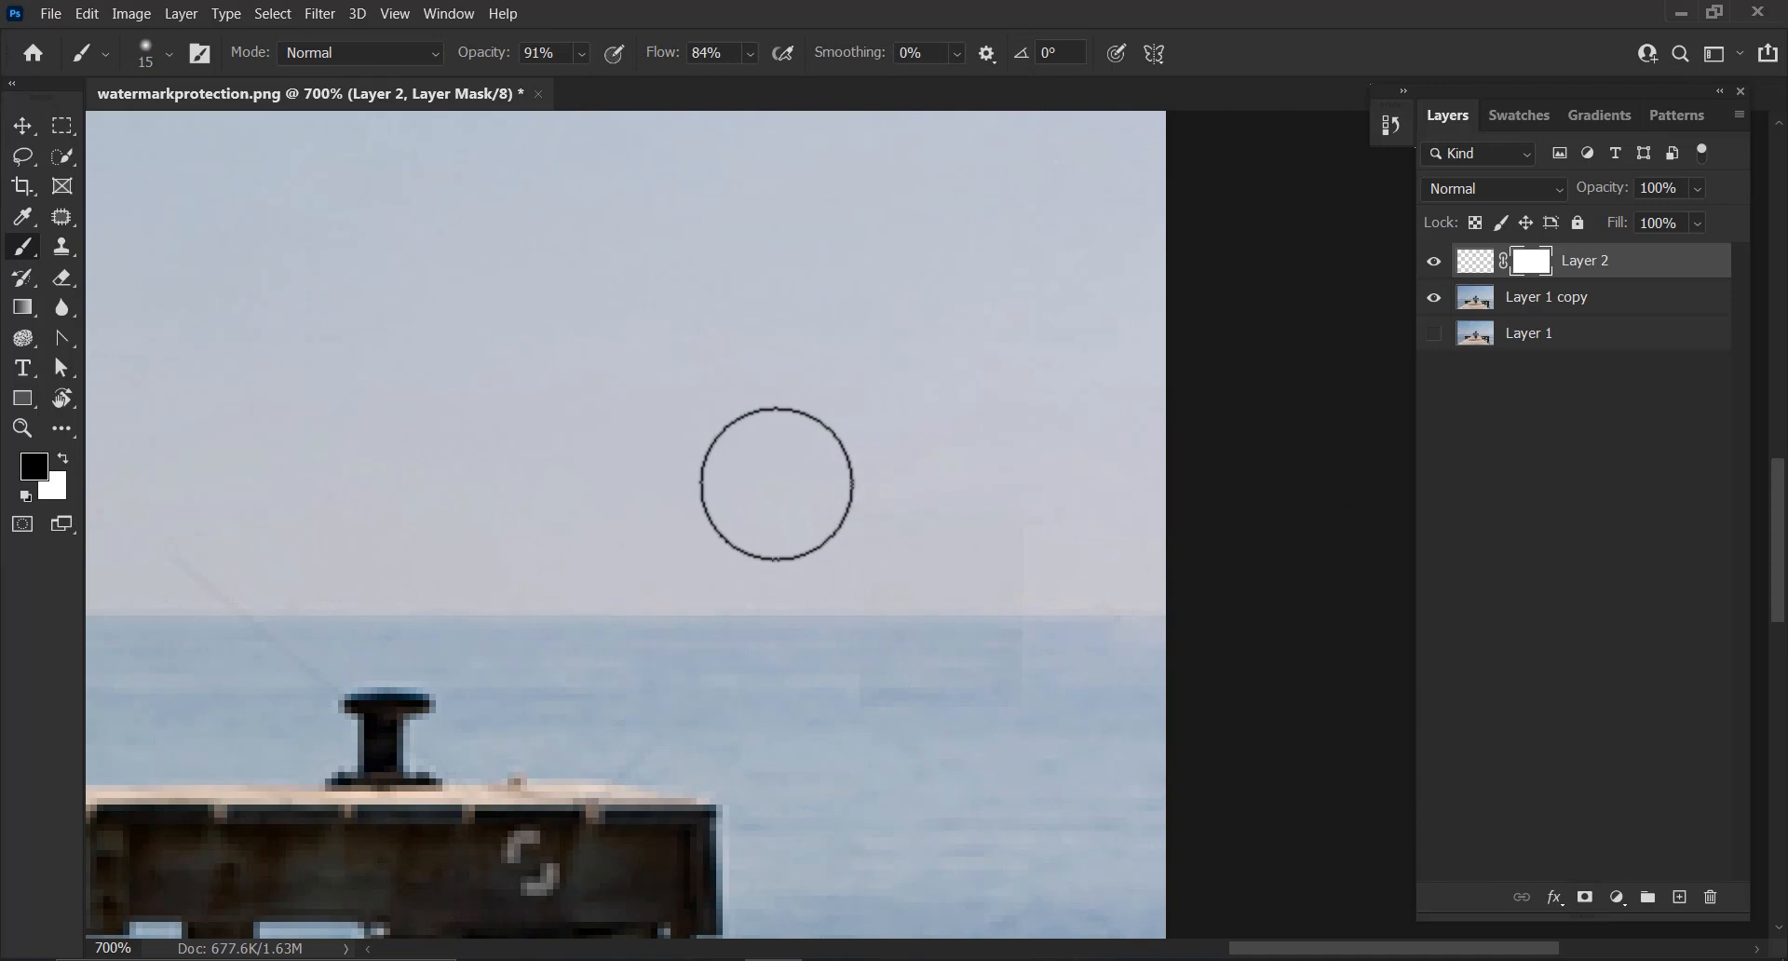
drag(565, 83, 547, 84)
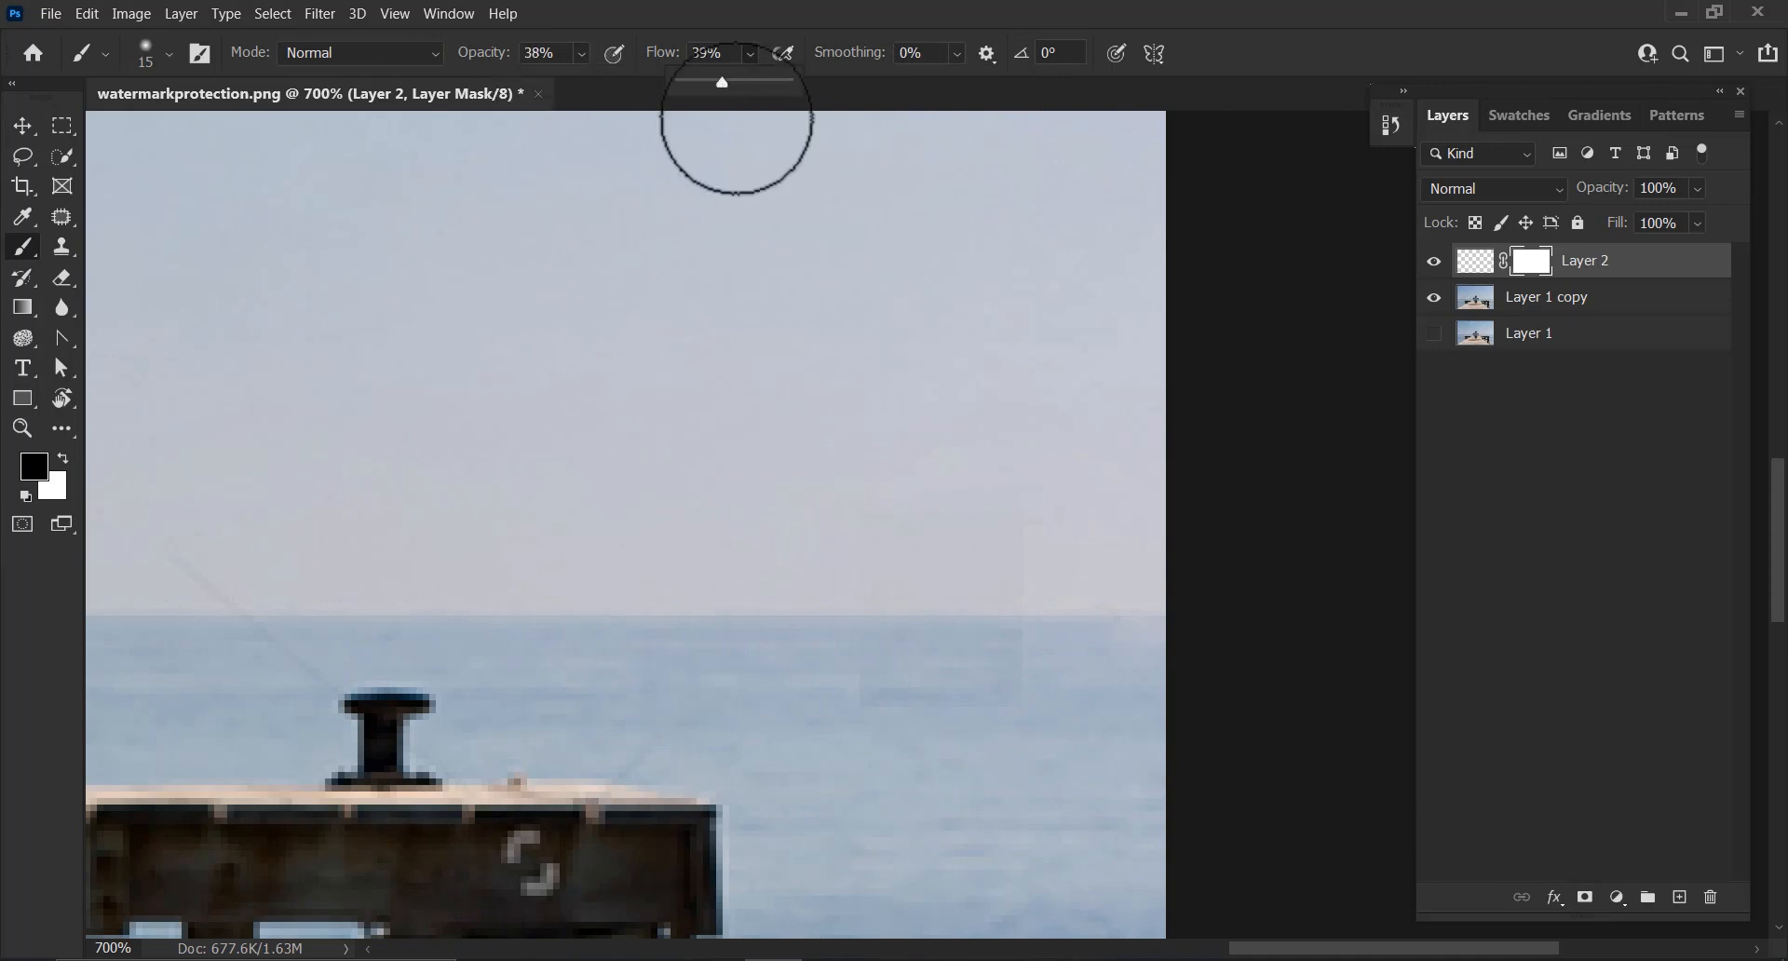
key(bracketleft)
key(bracketleft)
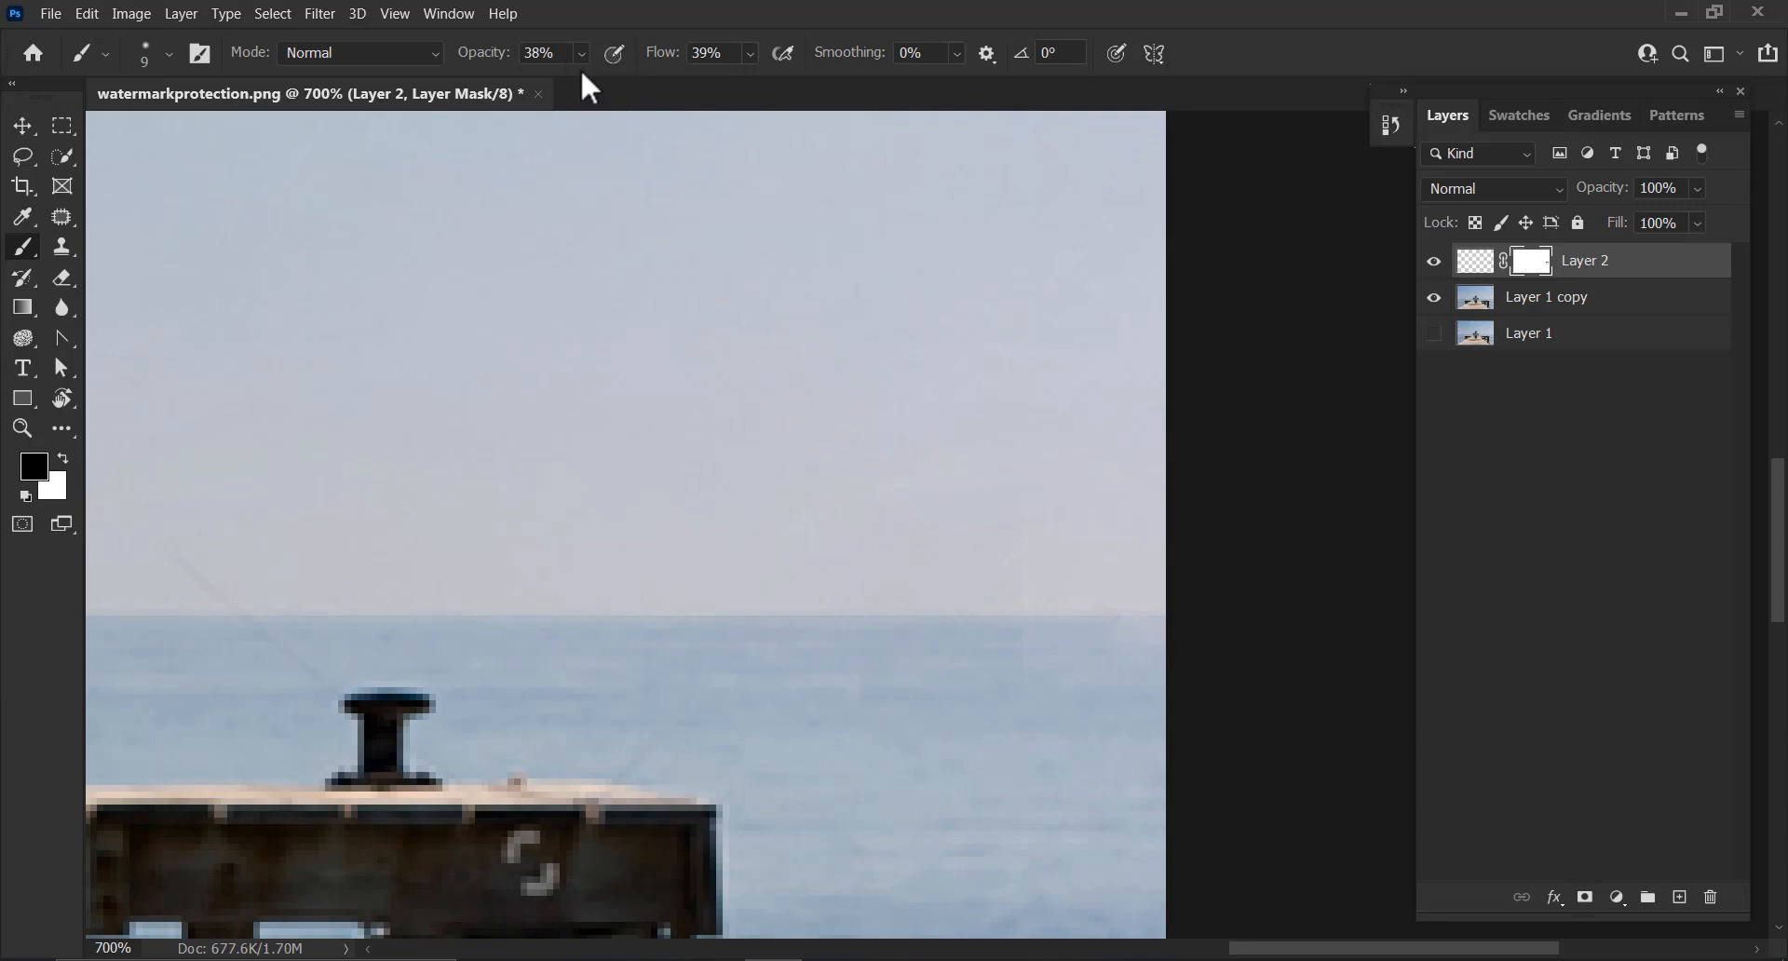
drag(592, 84, 631, 84)
click(750, 53)
drag(761, 82, 790, 82)
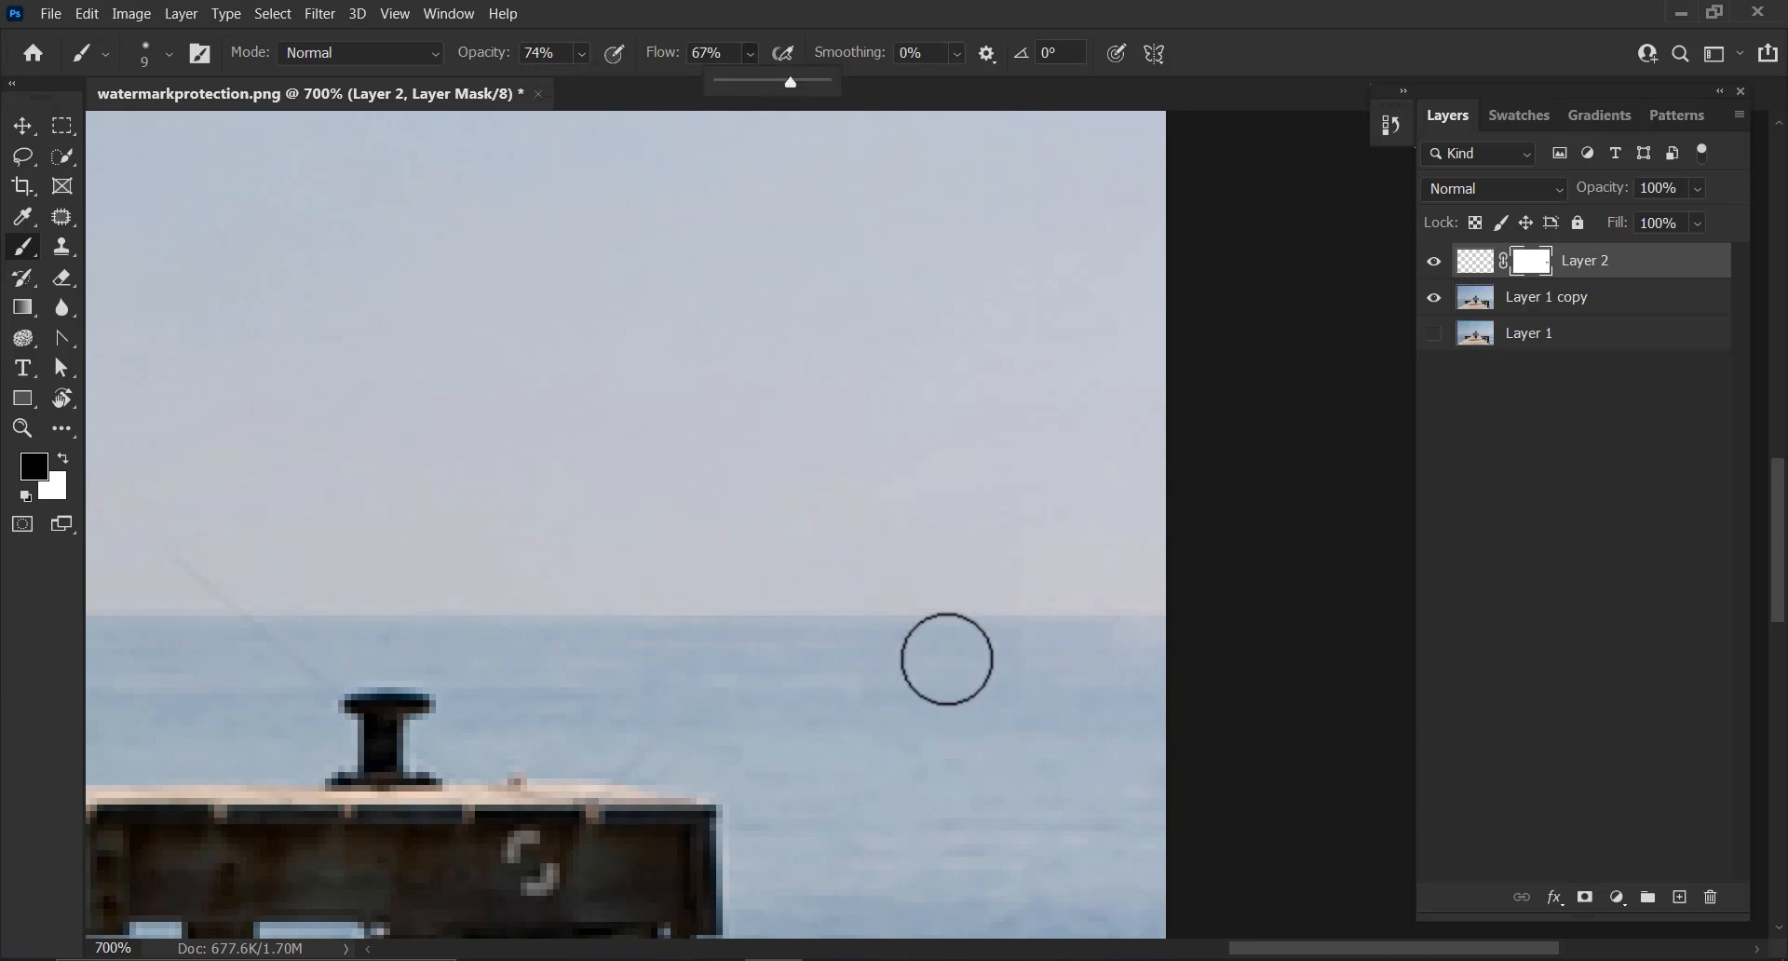
click(849, 682)
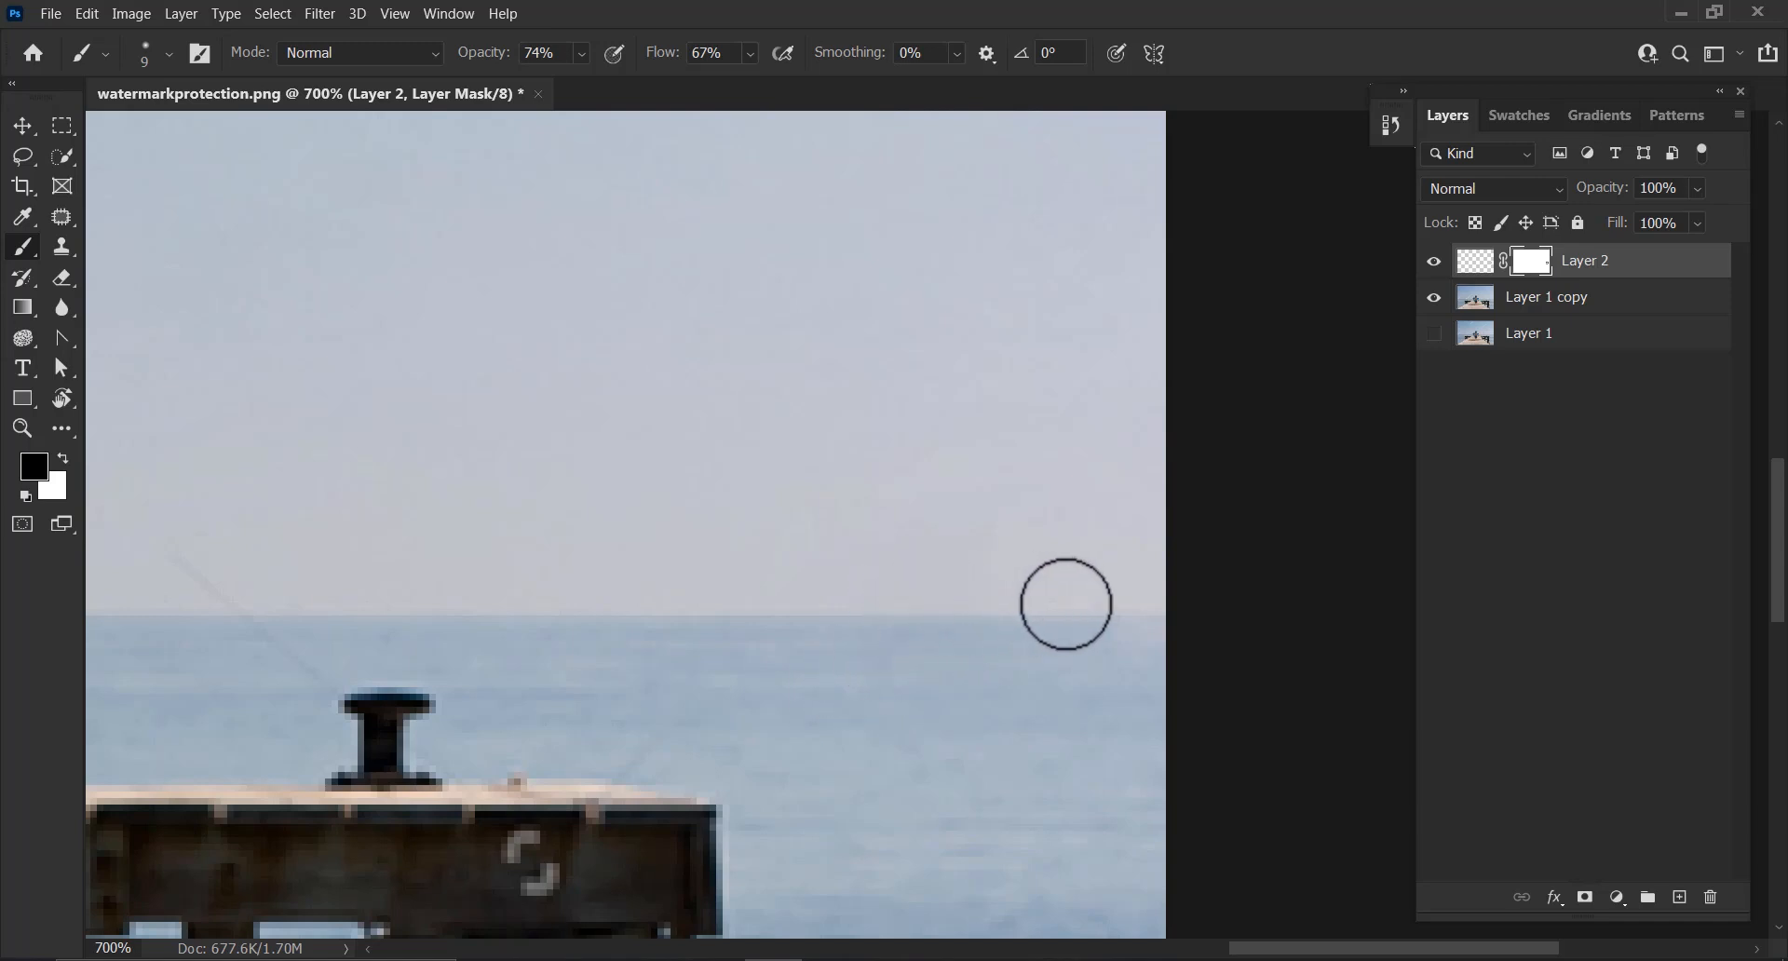
Merge the copied horizon piece with Layer 1 copy
key(v)
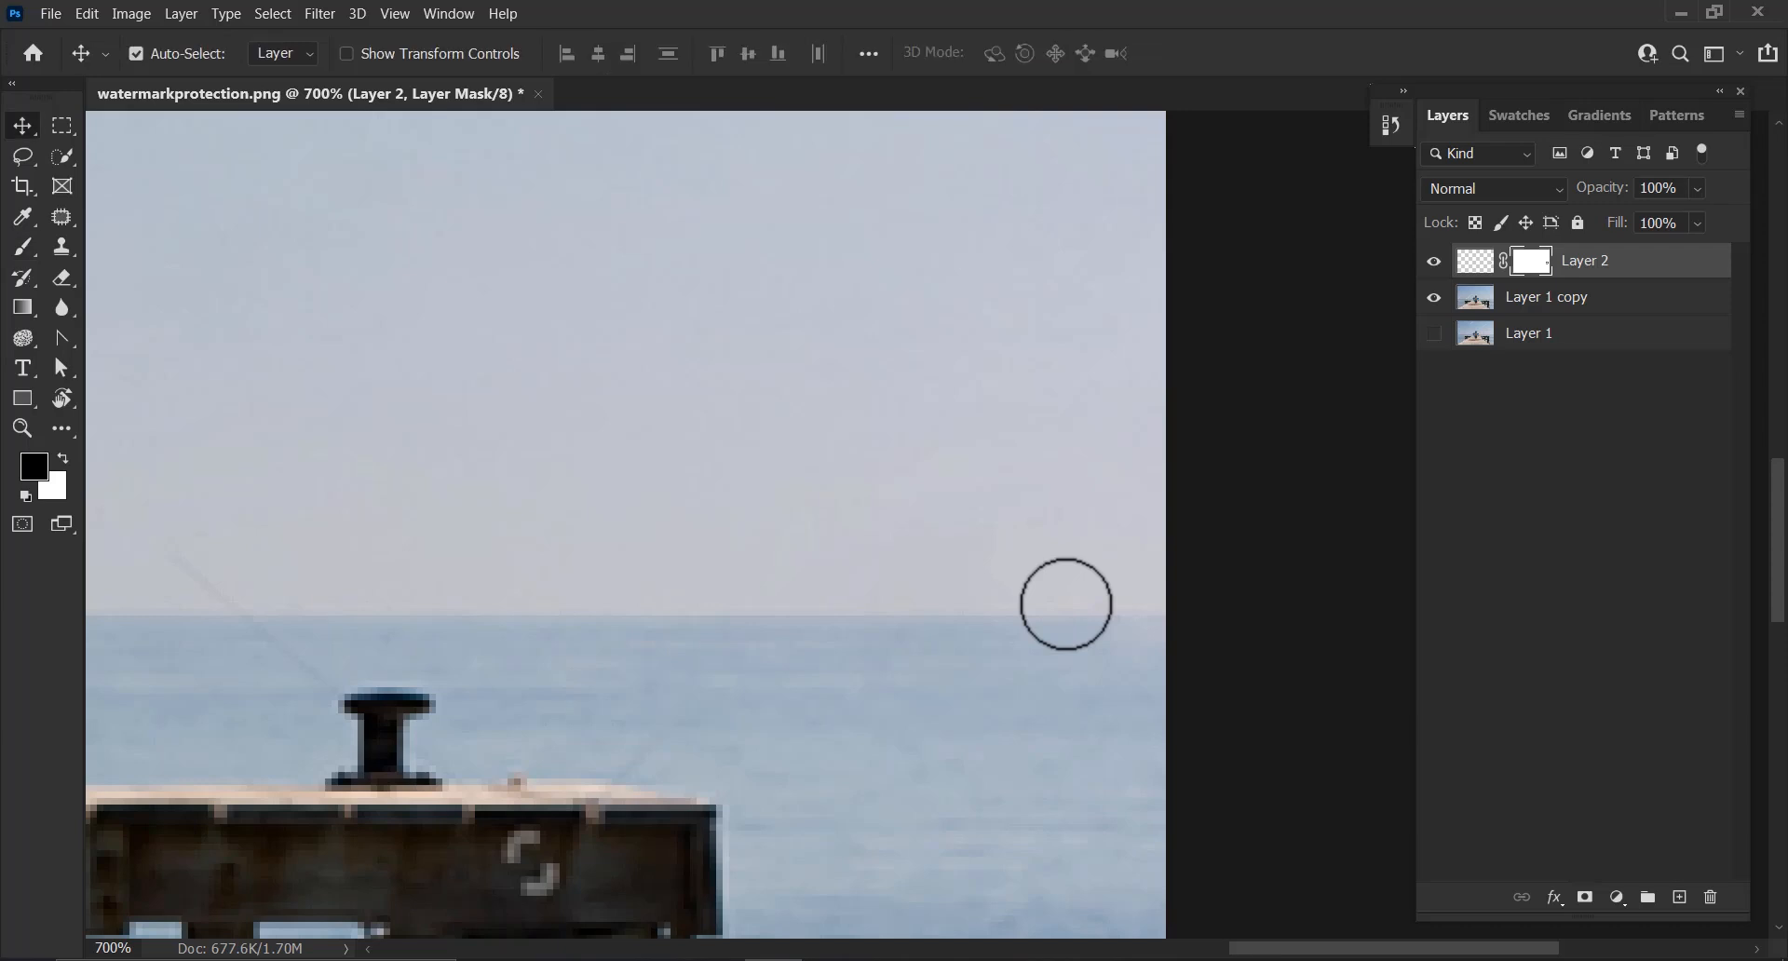
click(1614, 296)
shift+click(1614, 265)
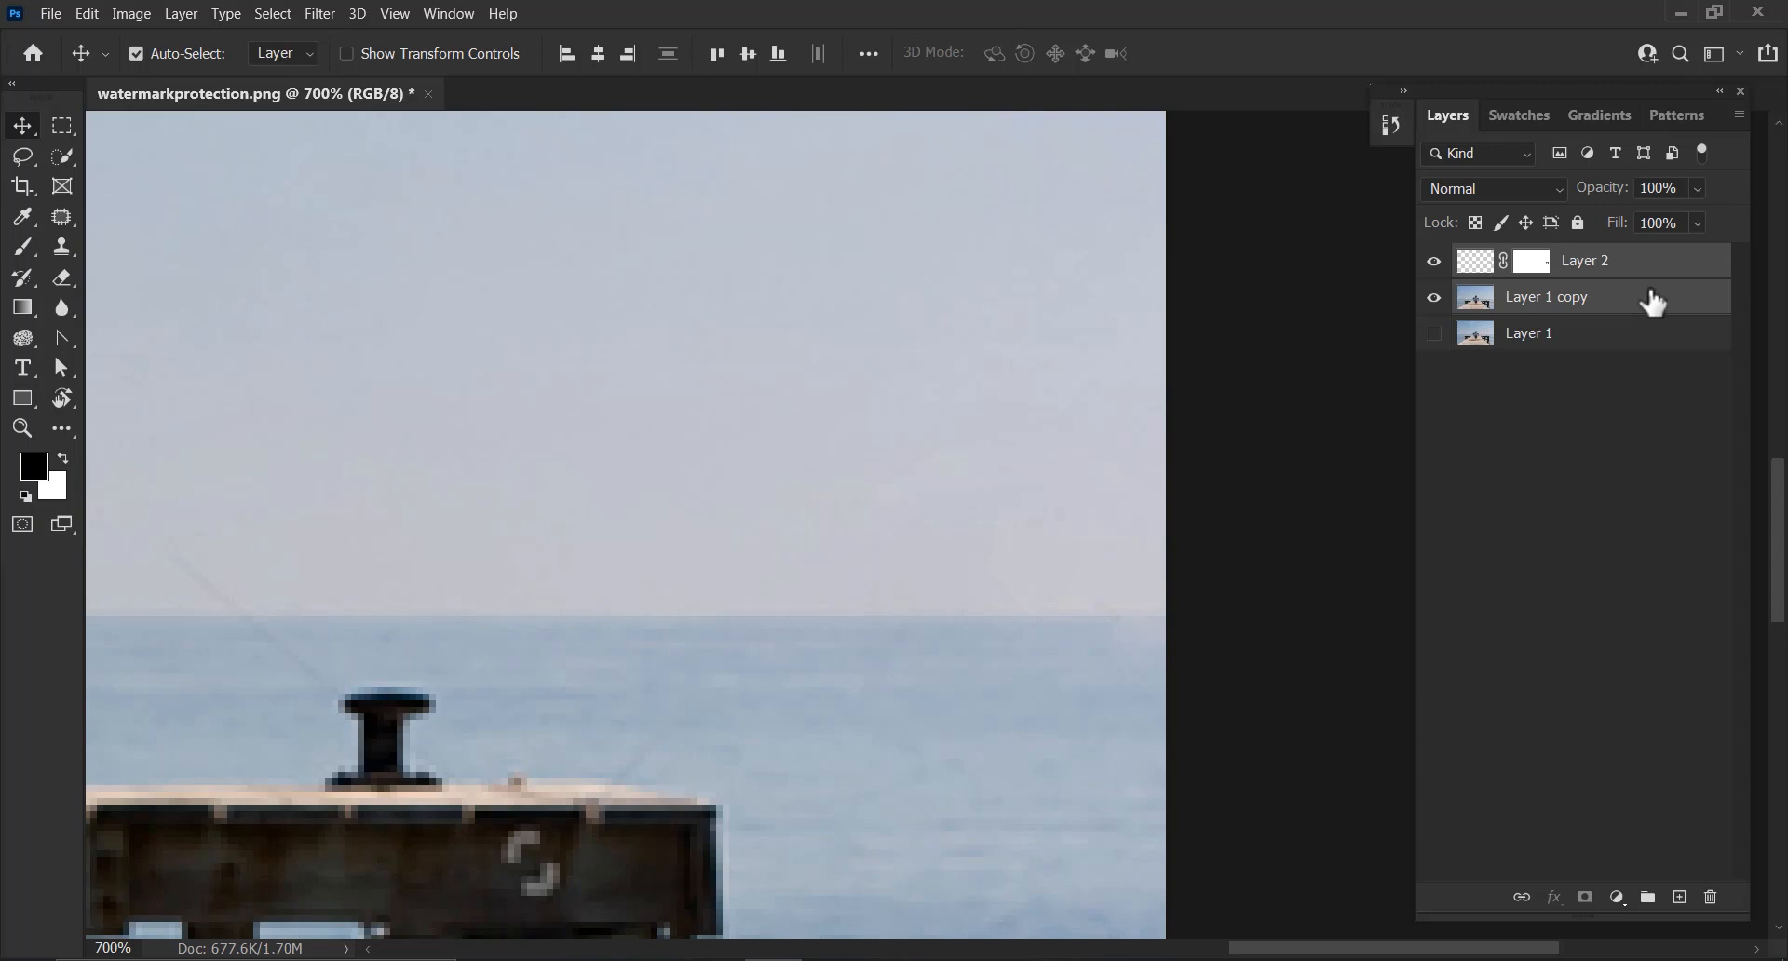
right_click(1651, 298)
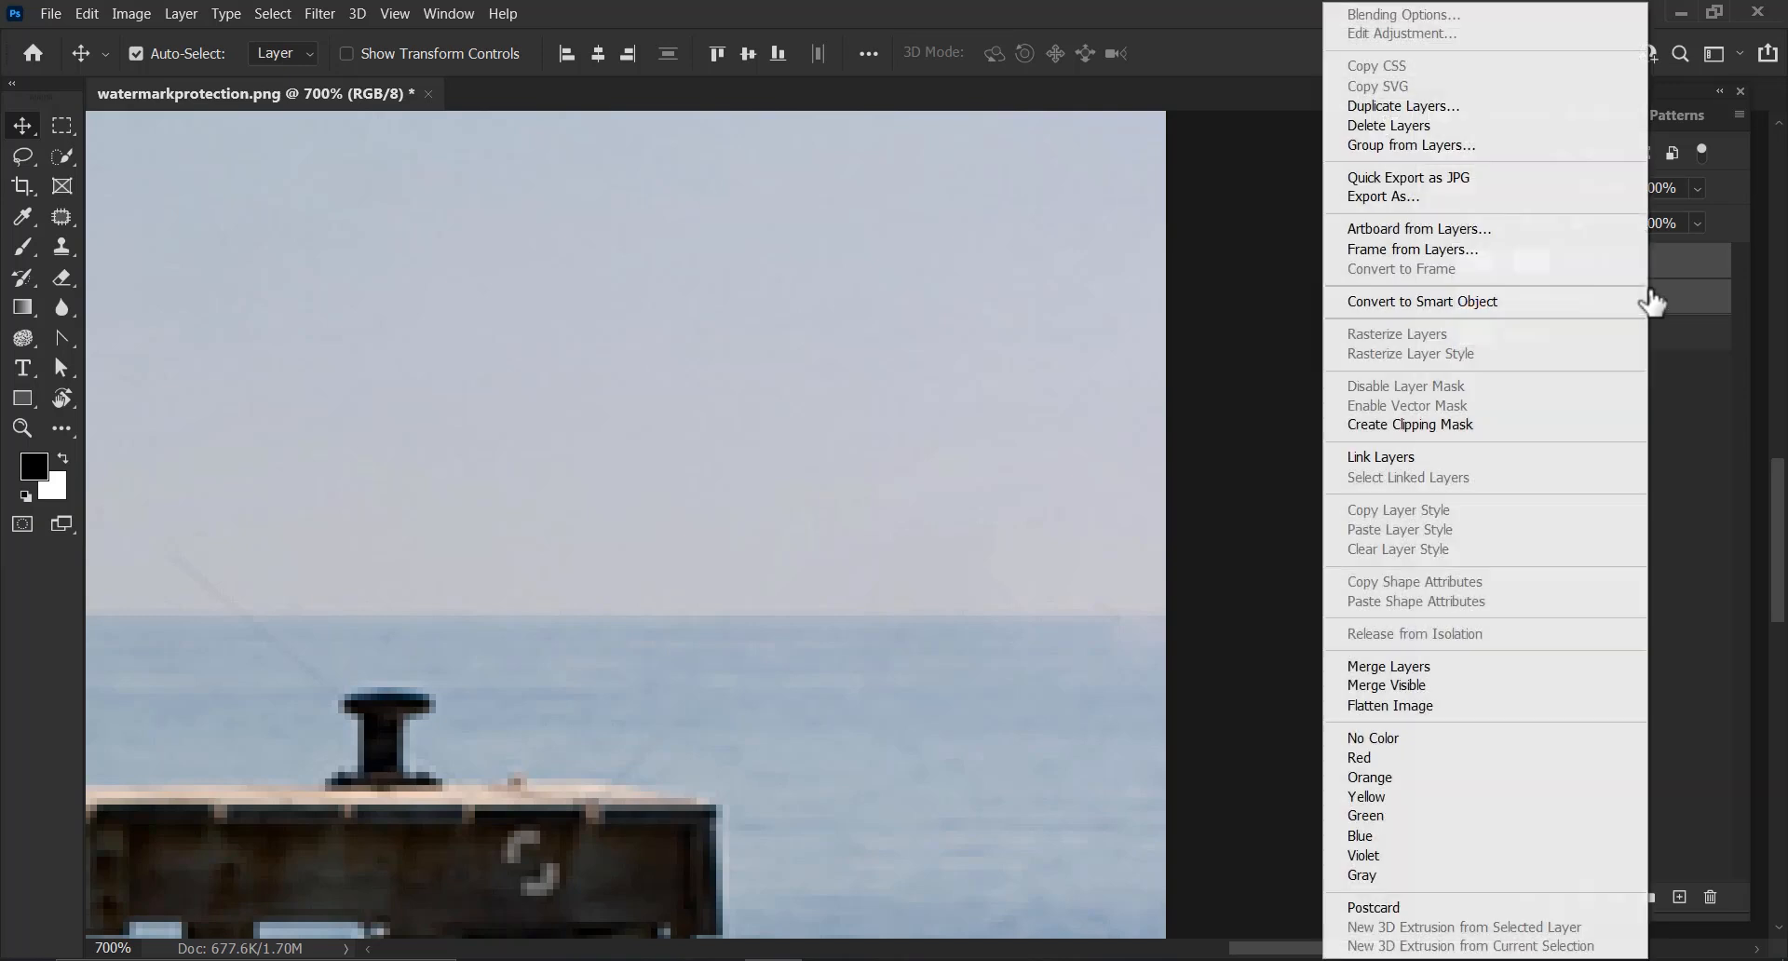
click(1425, 667)
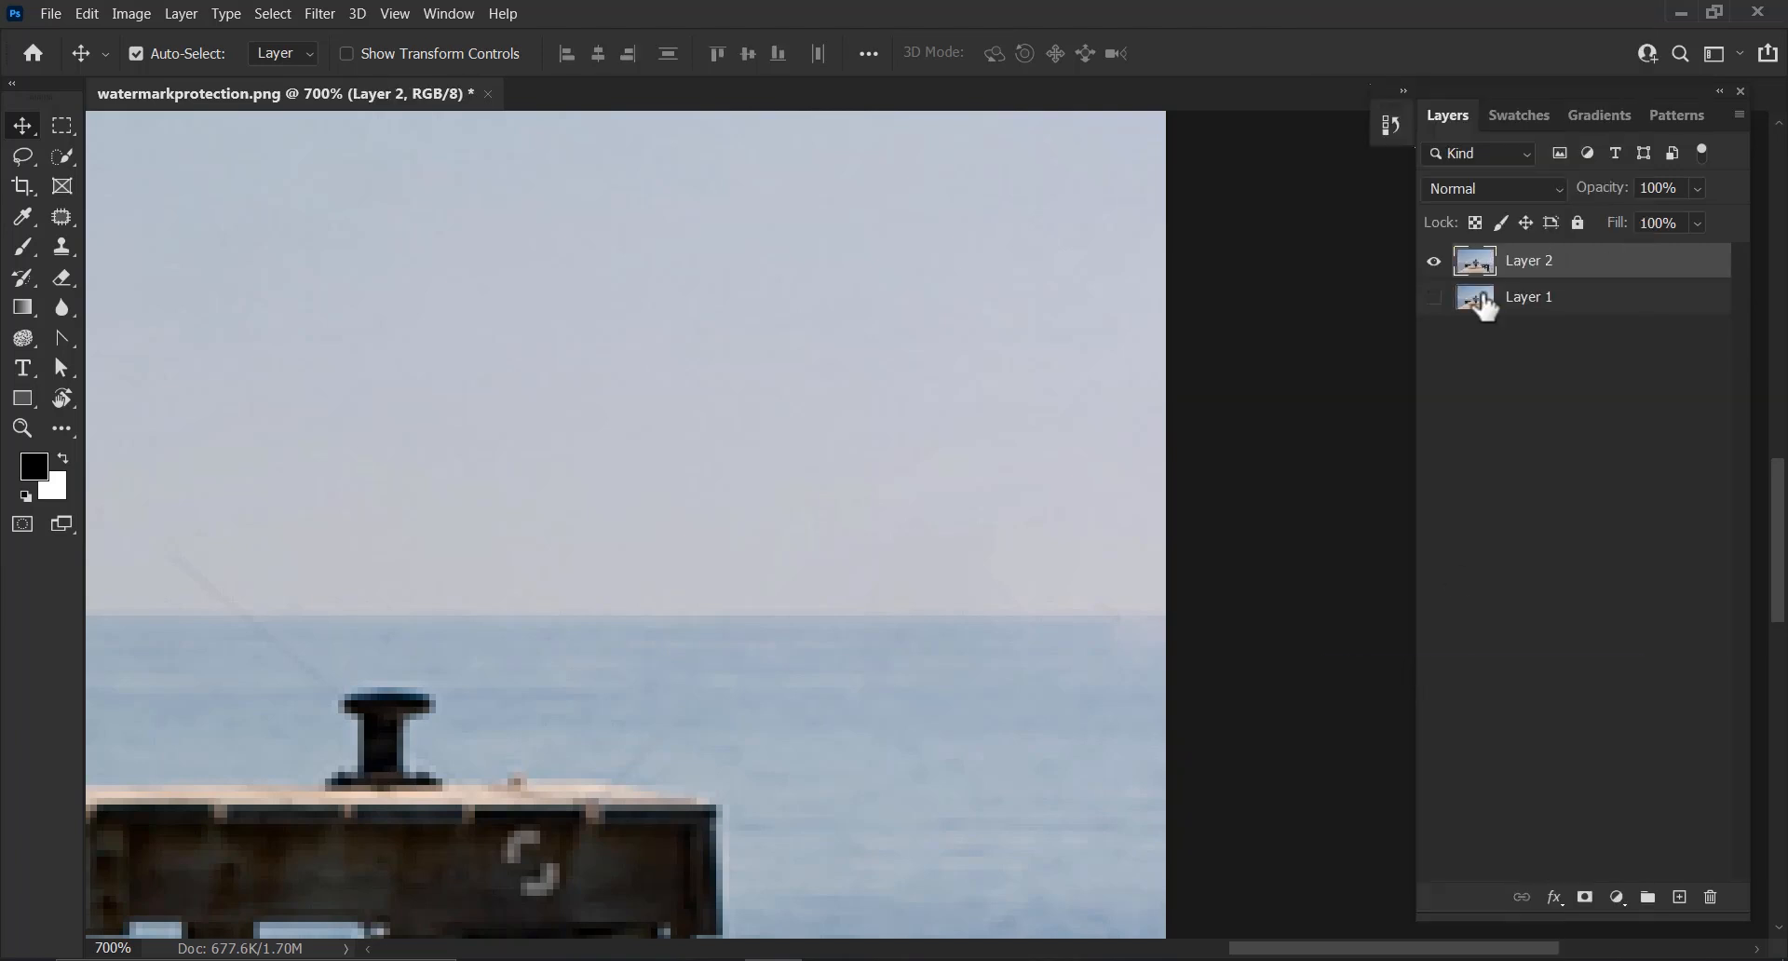
Duplicate the merged layer to keep a backup before retouching the boy
drag(467, 510, 1002, 509)
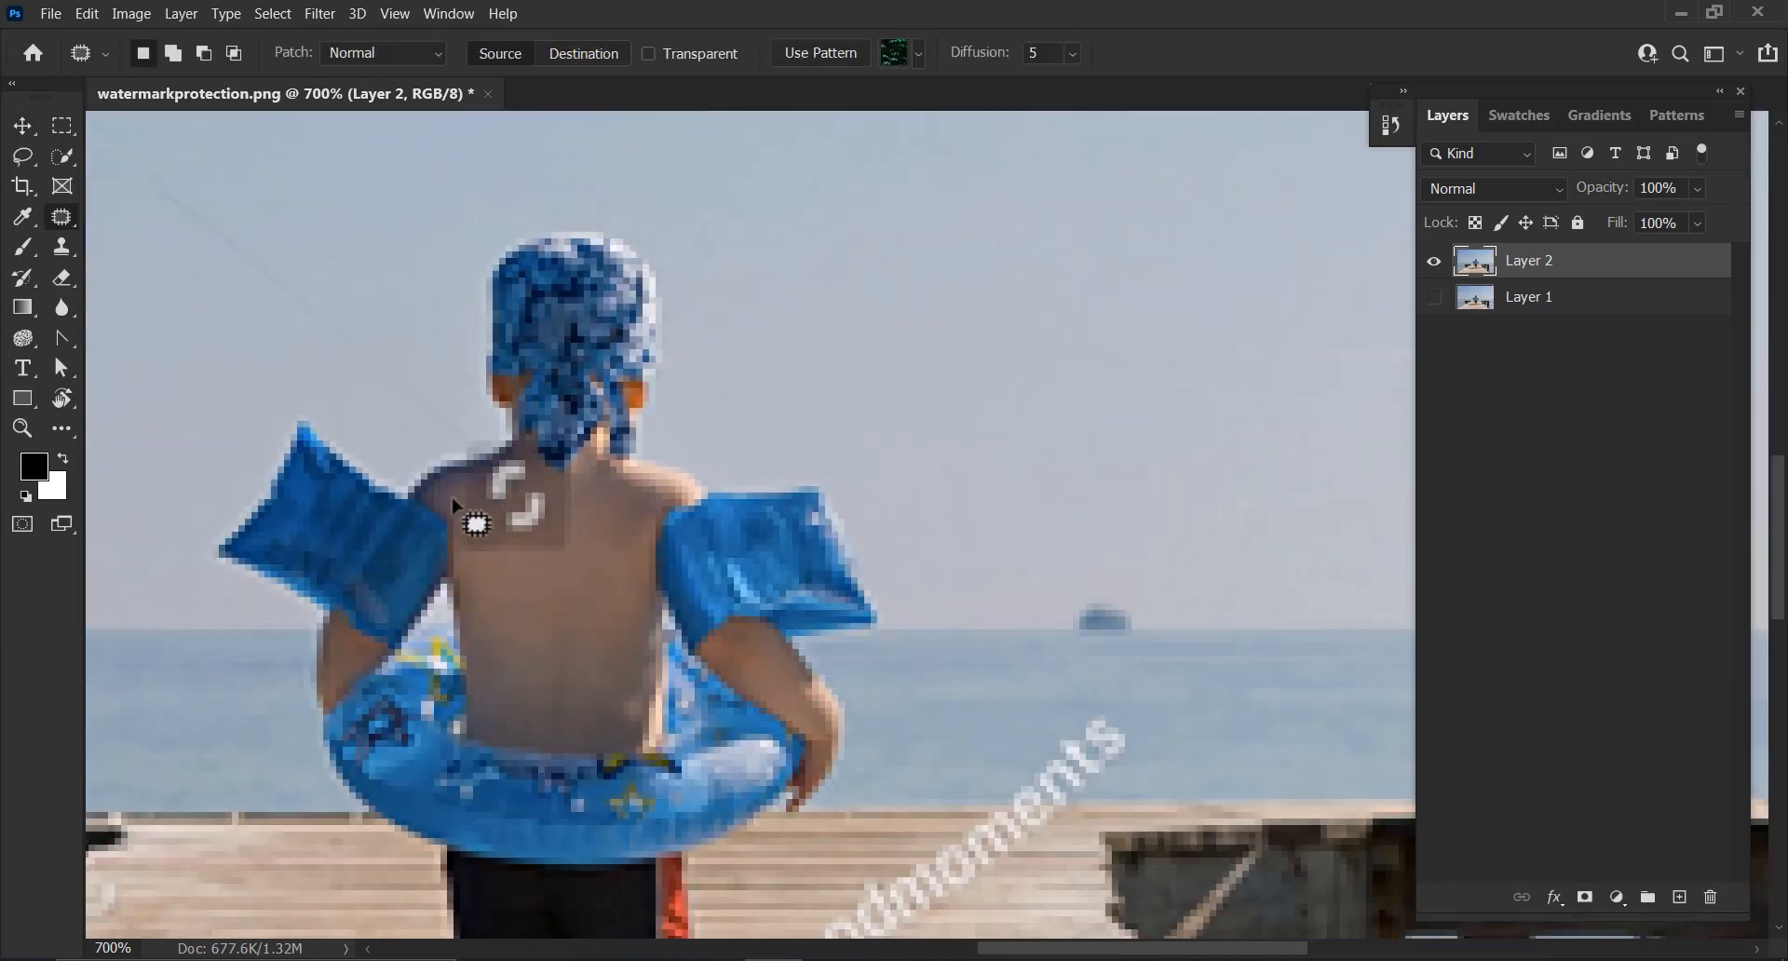
key(ctrl+plus)
key(ctrl+plus)
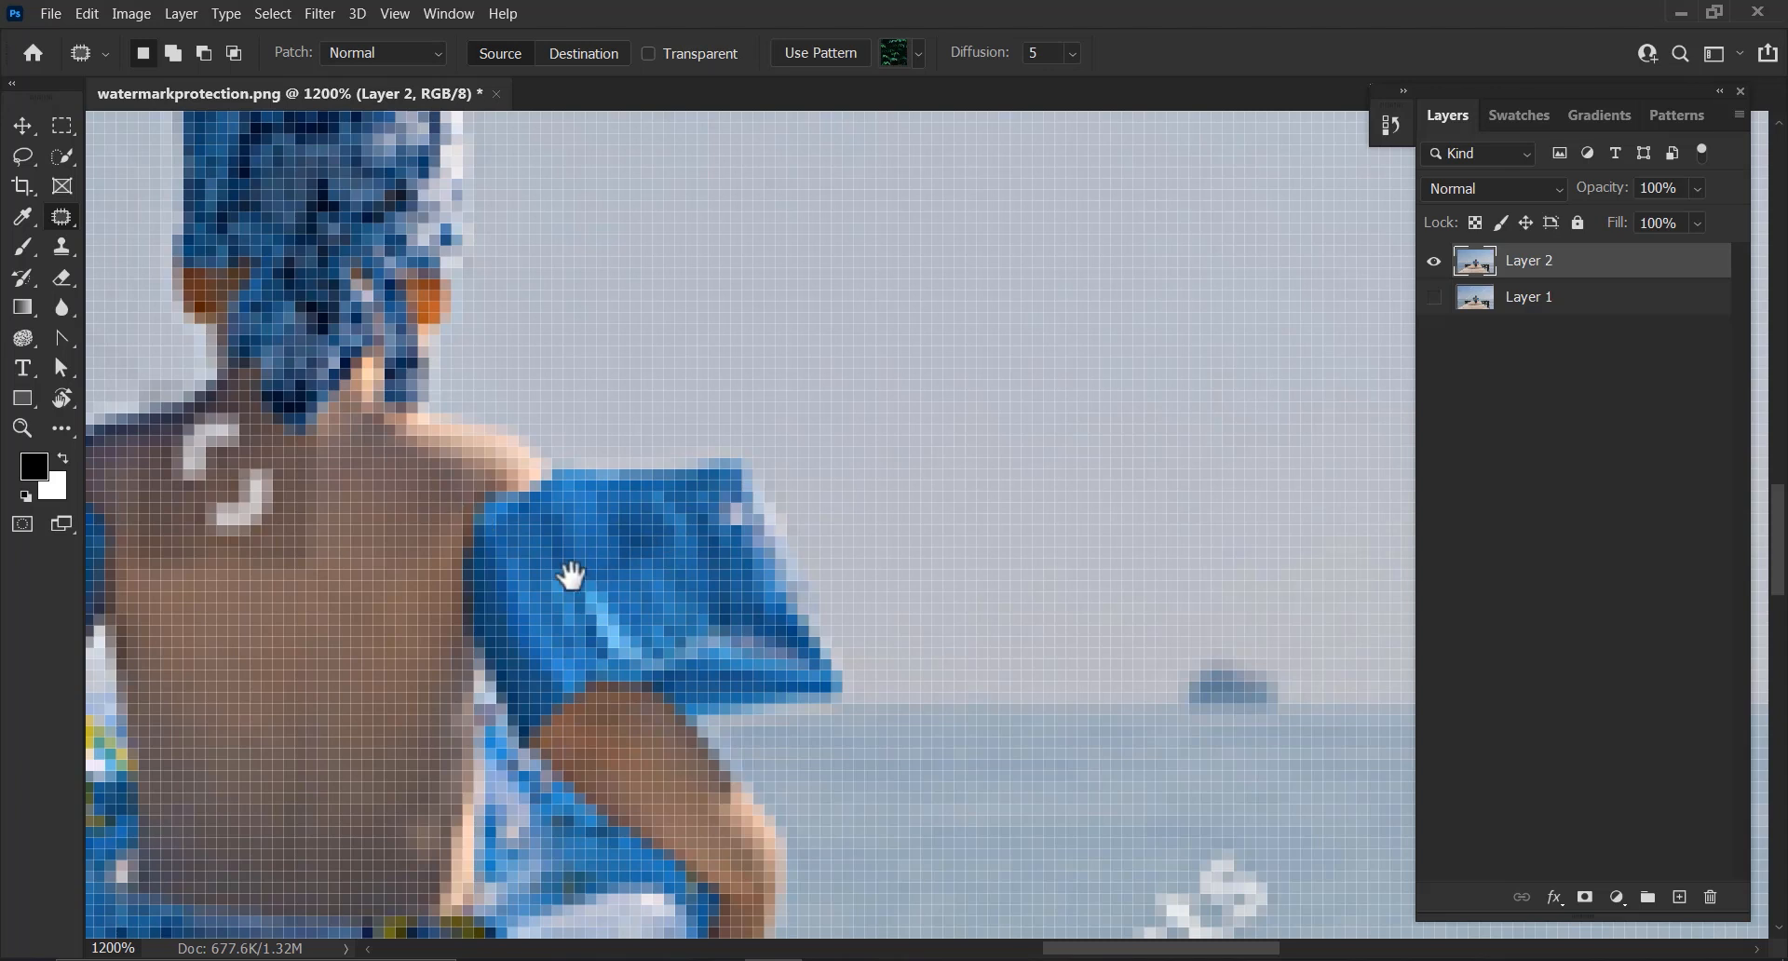
drag(577, 577, 942, 596)
key(ctrl+minus)
key(ctrl+minus)
key(ctrl+minus)
key(ctrl+minus)
key(ctrl+minus)
key(ctrl+minus)
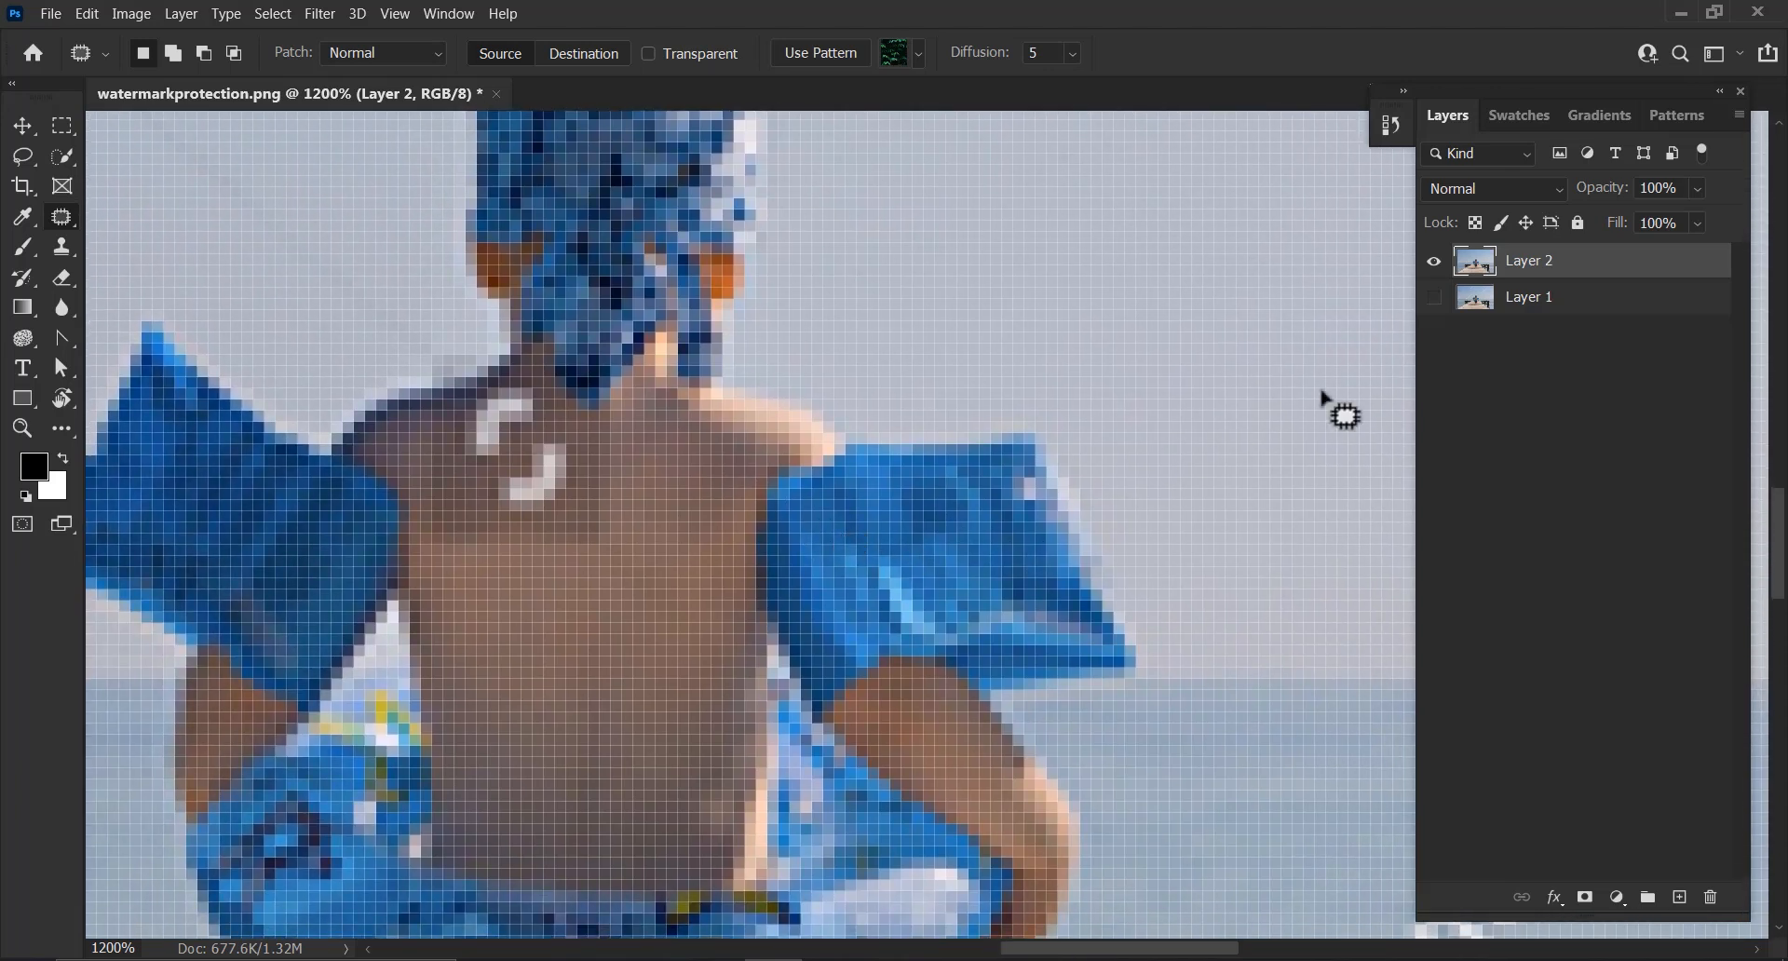
key(ctrl+minus)
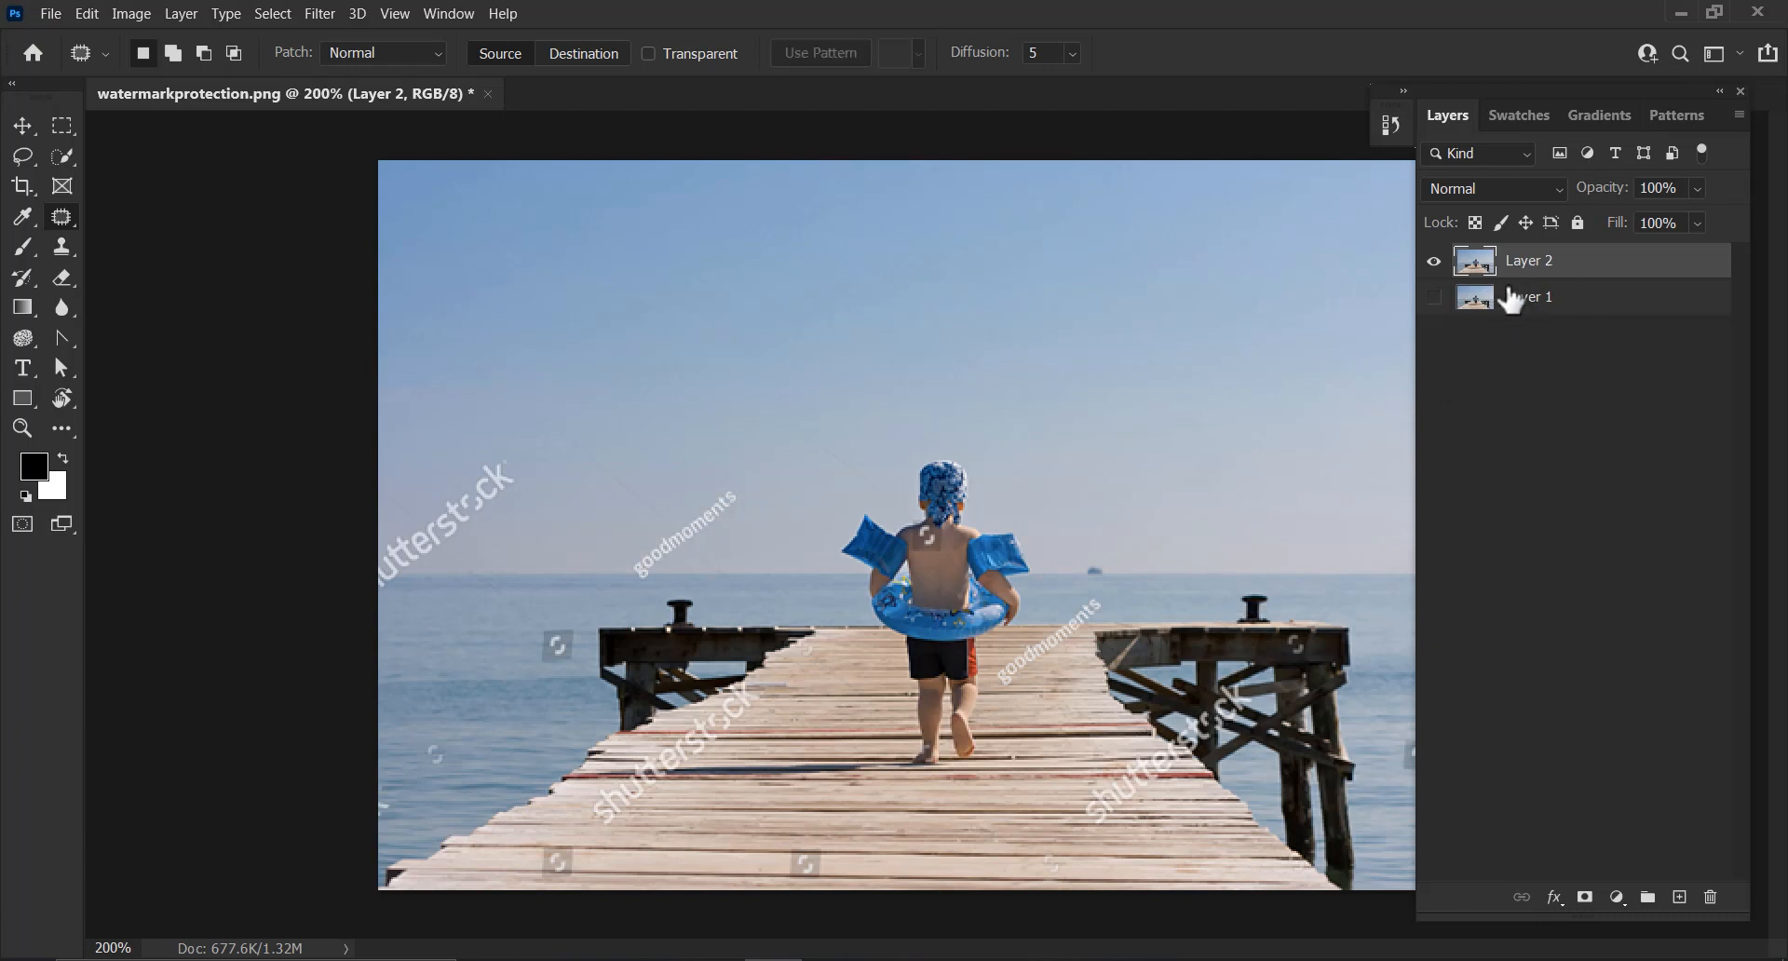
key(ctrl+j)
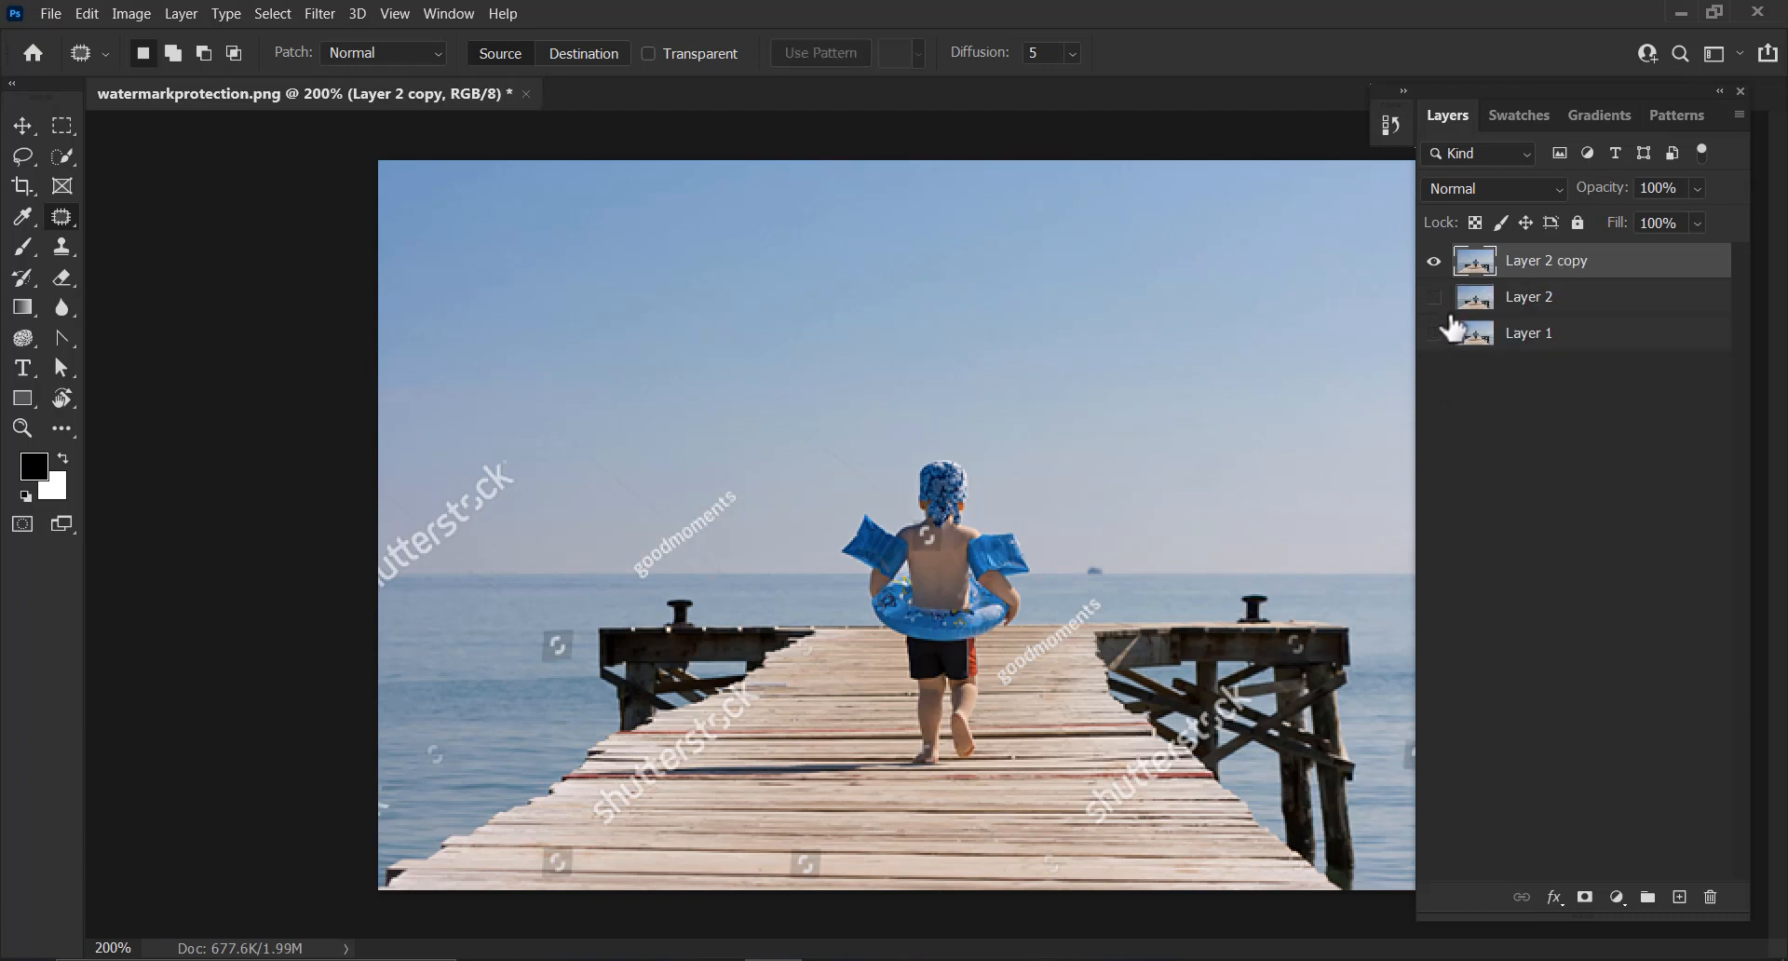
Patch out the shutterstock logo on the boy's upper back in two passes
key(ctrl+plus)
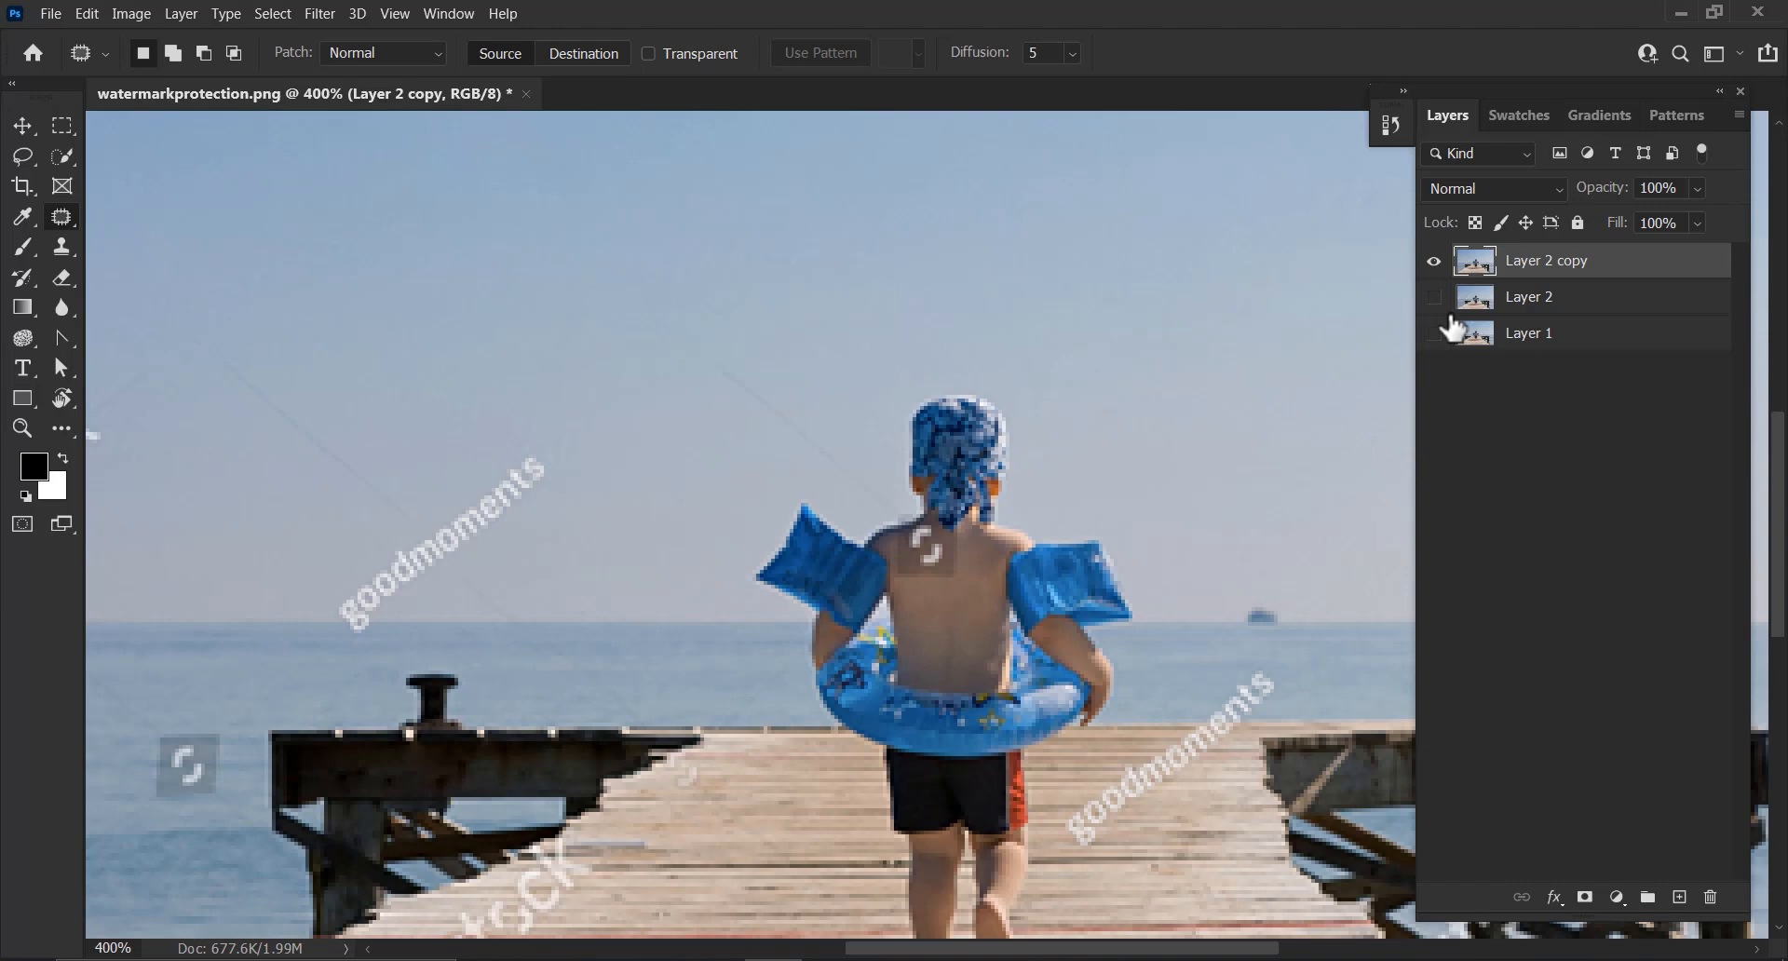
key(ctrl+plus)
key(ctrl+plus)
key(ctrl+plus)
key(ctrl+plus)
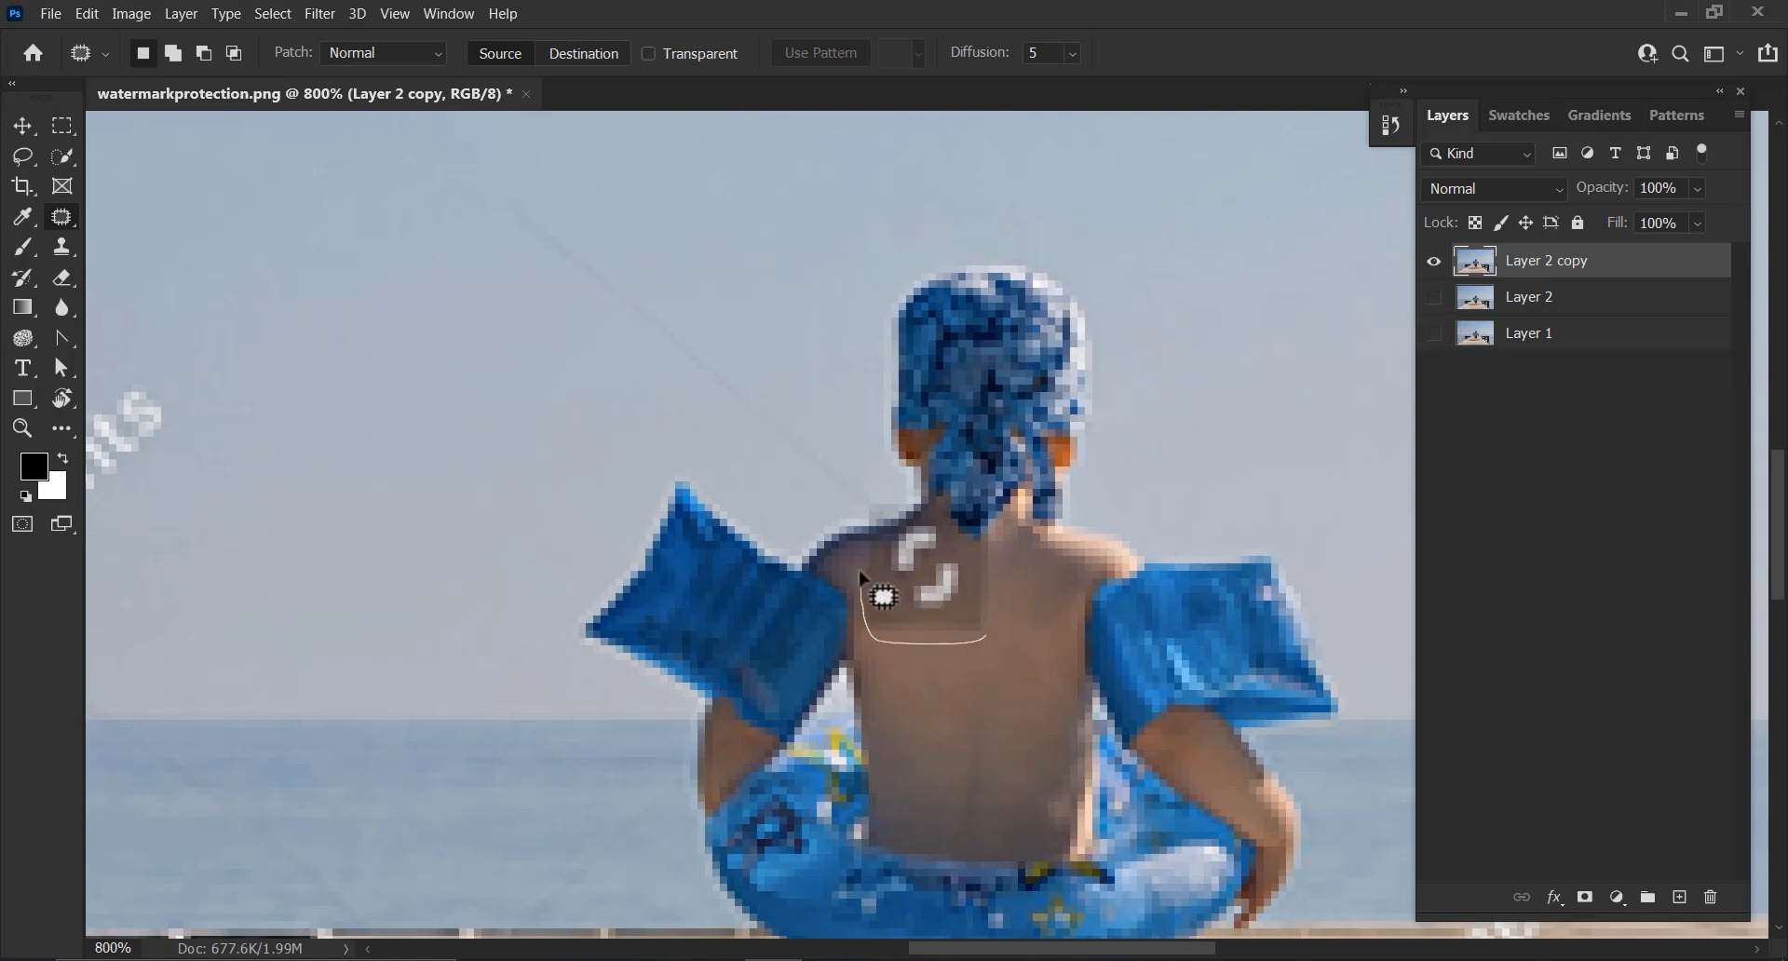
mouse_move(859, 571)
mouse_down()
mouse_move(931, 690)
mouse_move(958, 699)
mouse_move(953, 665)
mouse_up()
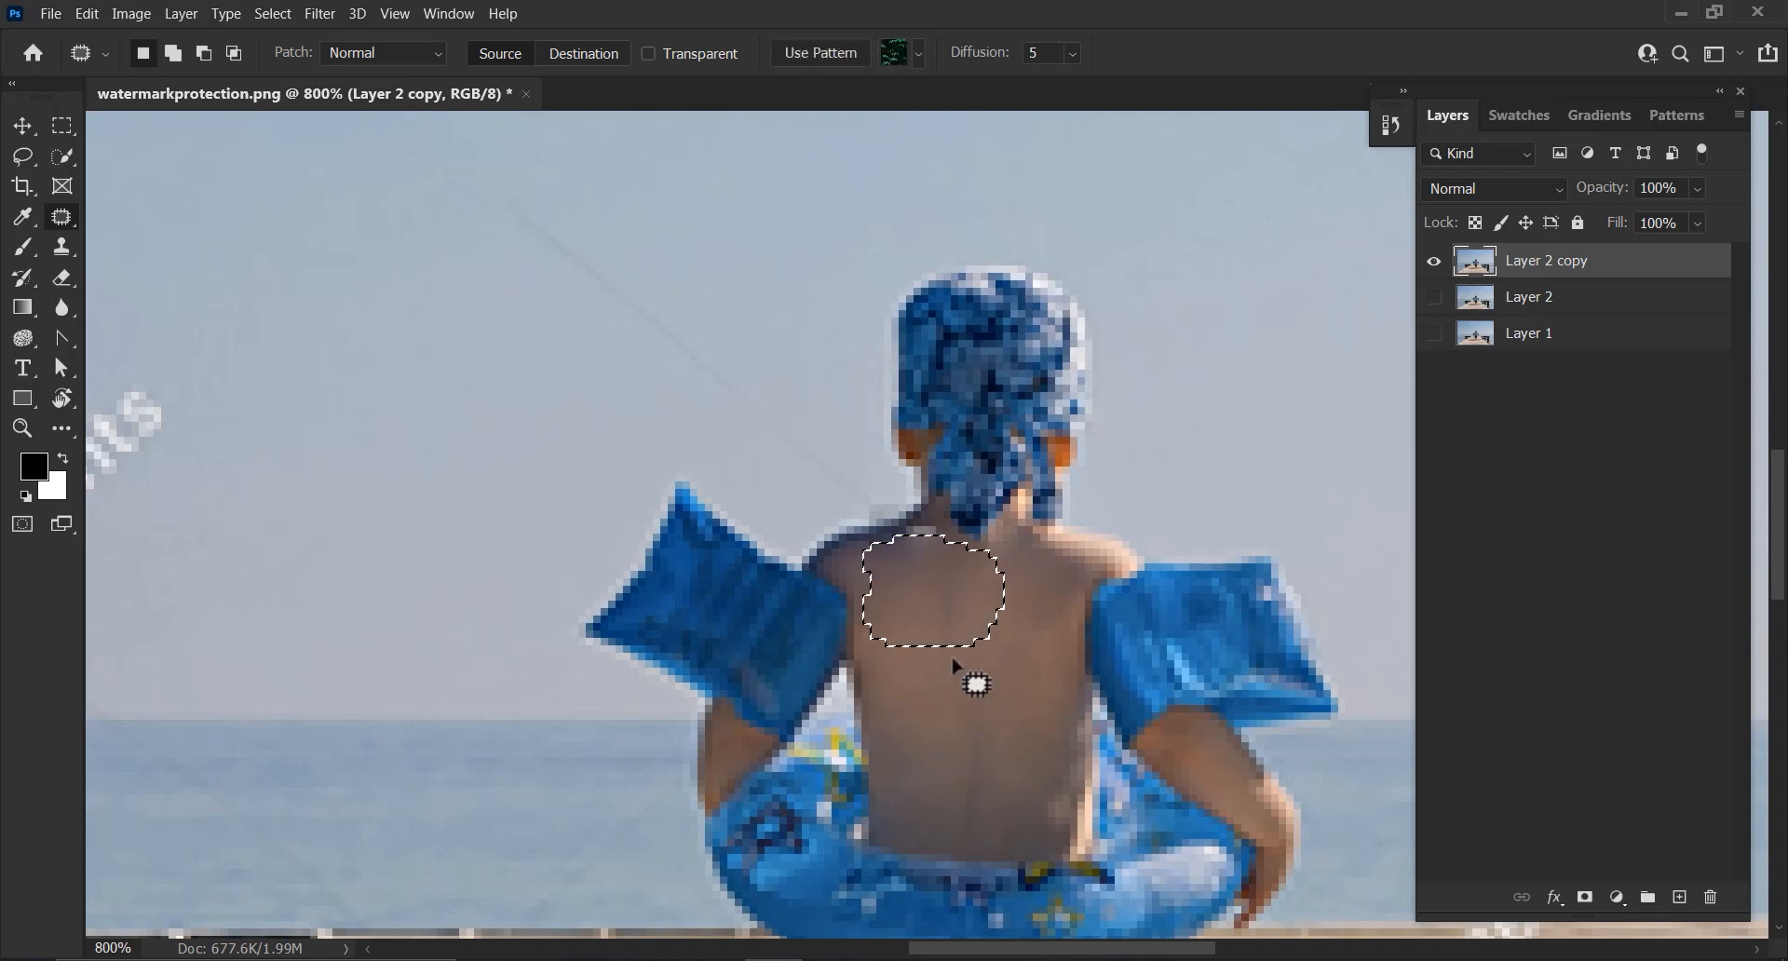
key(ctrl+d)
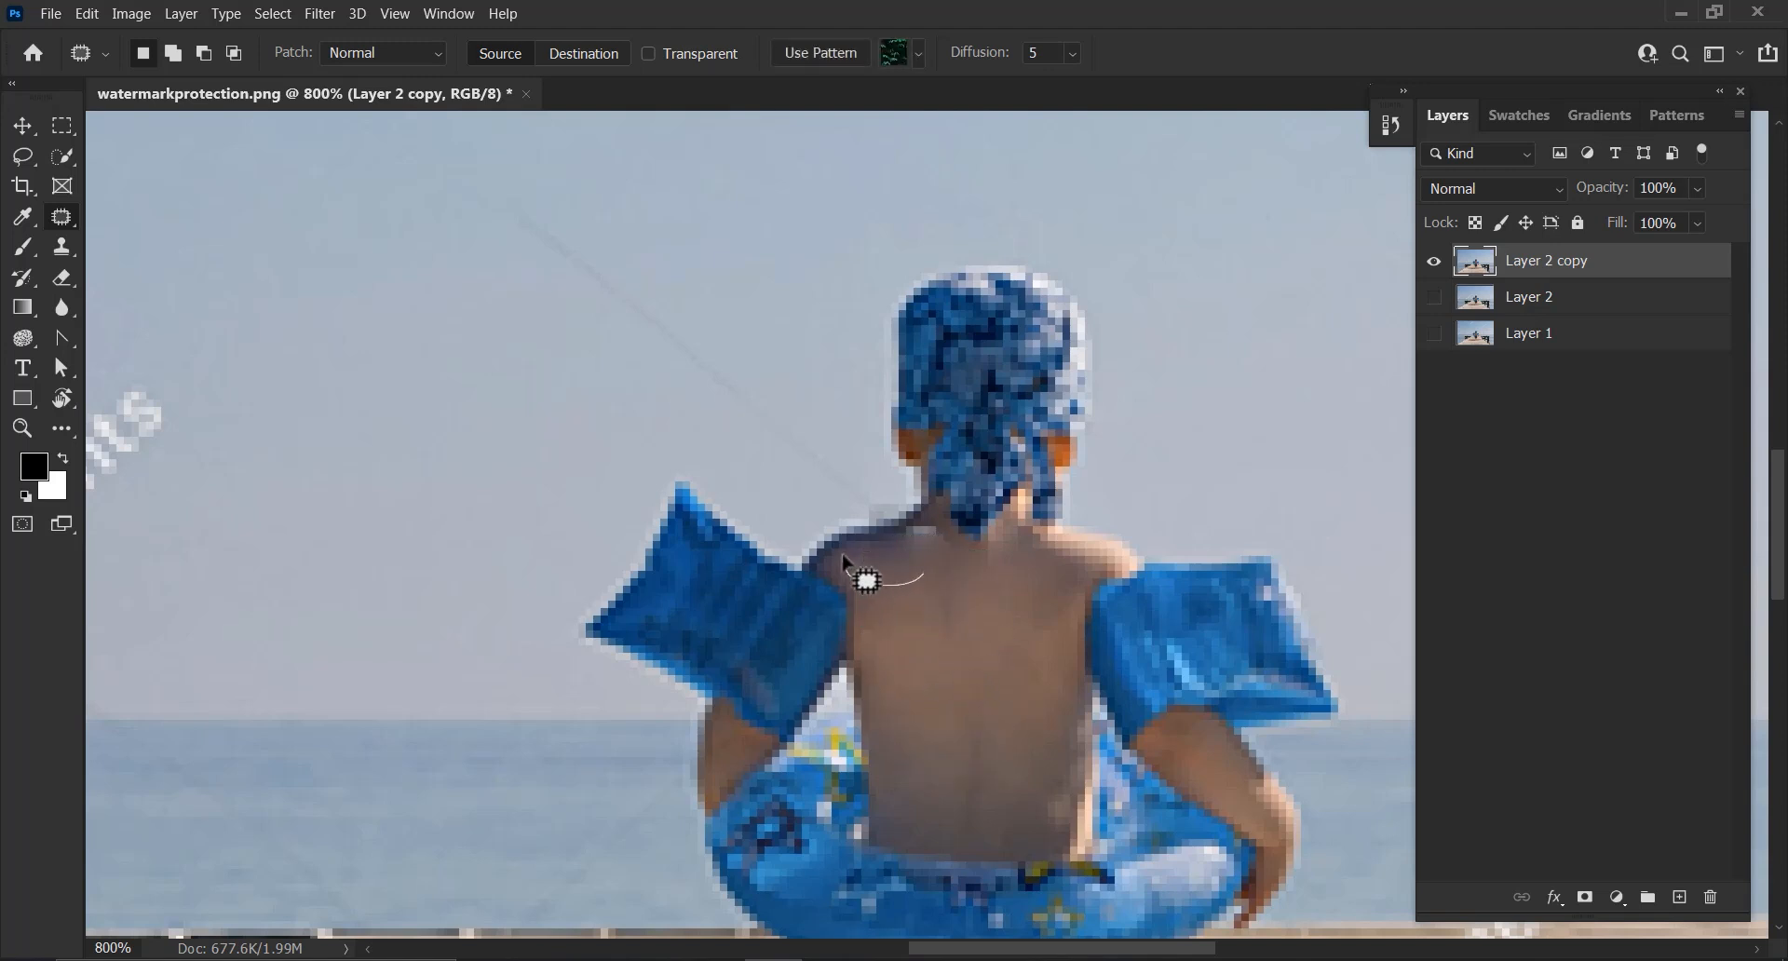
mouse_move(844, 561)
mouse_down()
mouse_move(844, 544)
mouse_move(942, 691)
mouse_move(946, 667)
mouse_up()
mouse_move(920, 605)
mouse_down()
mouse_move(945, 547)
mouse_move(932, 527)
mouse_move(831, 554)
mouse_move(958, 666)
mouse_up()
key(ctrl+d)
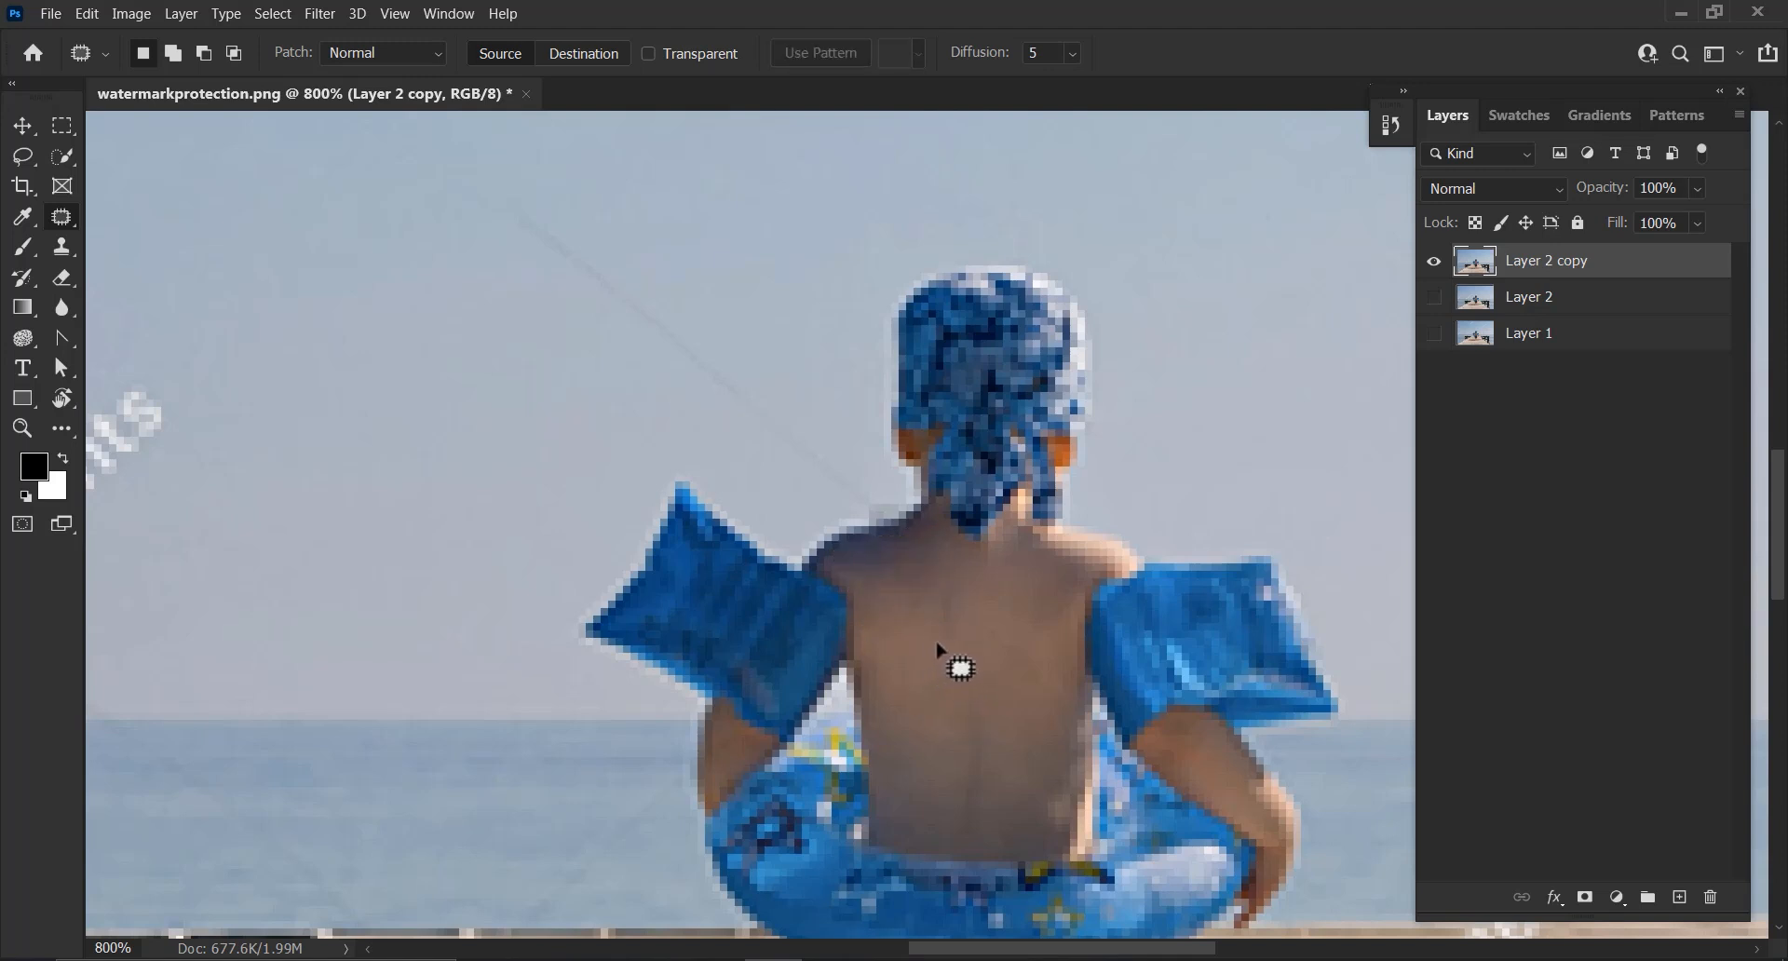
Switch to the Healing Brush at 7 px and heal leftover blotches on the boy's upper back from sampled nearby skin
click(59, 242)
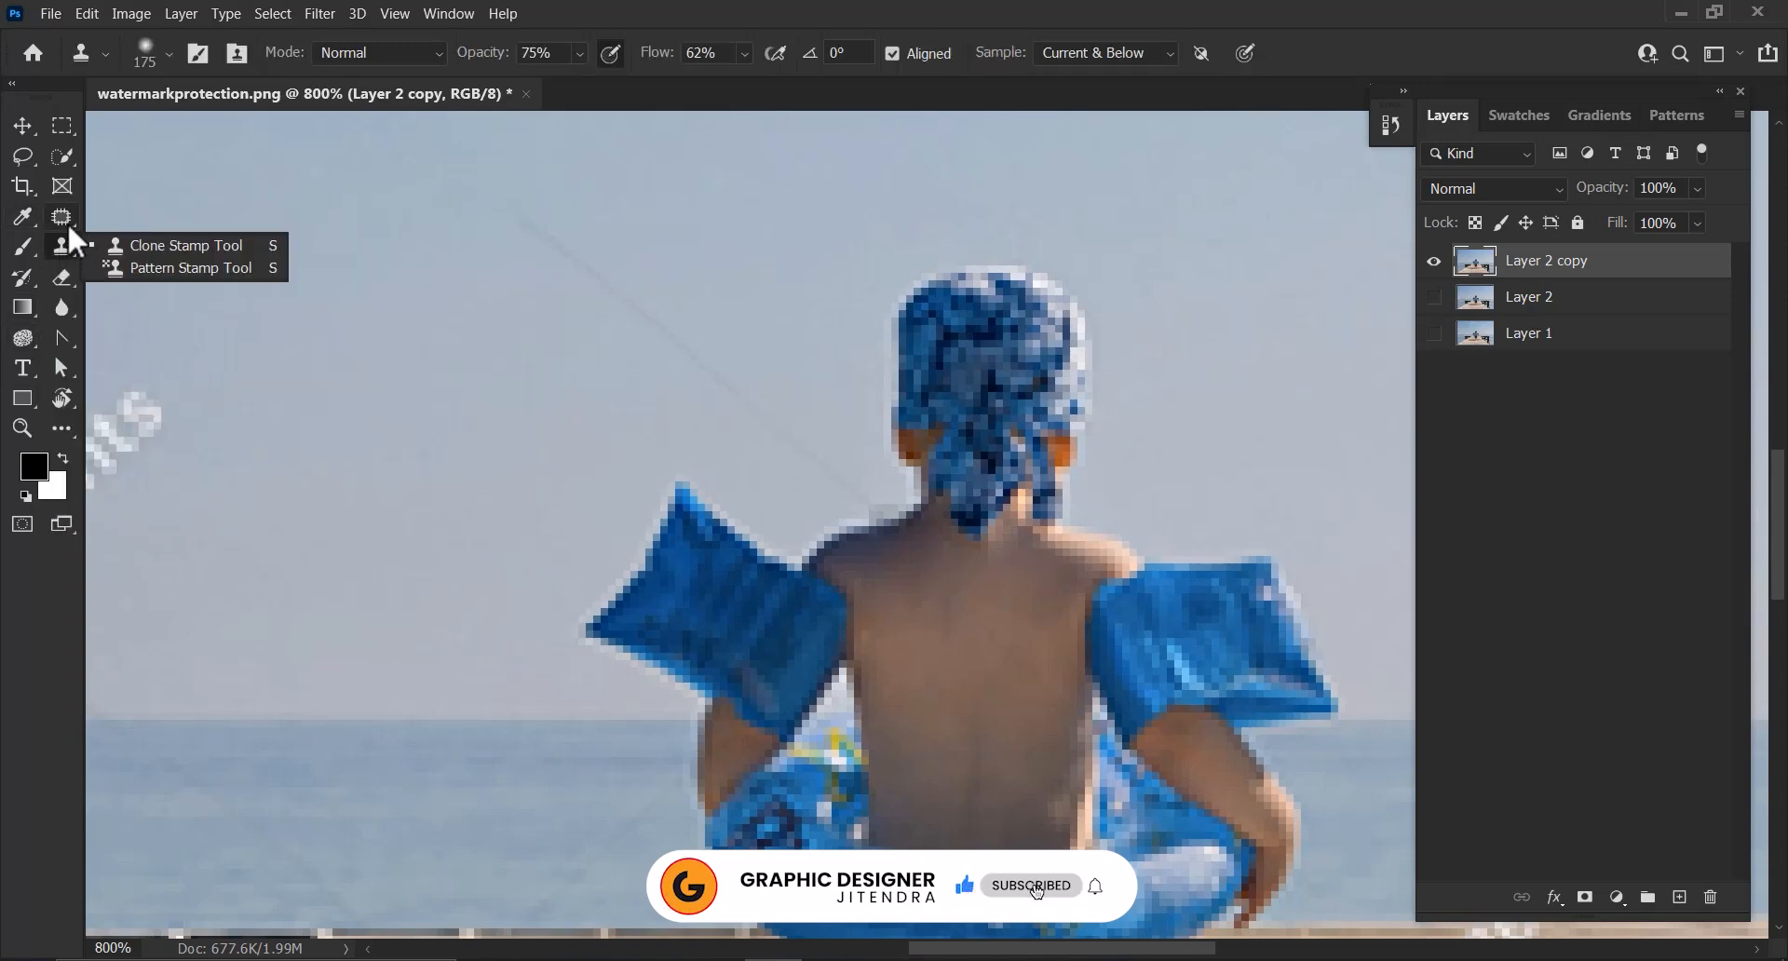
click(65, 216)
click(144, 236)
key(bracketleft)
key(bracketleft)
key(bracketleft)
key(bracketleft)
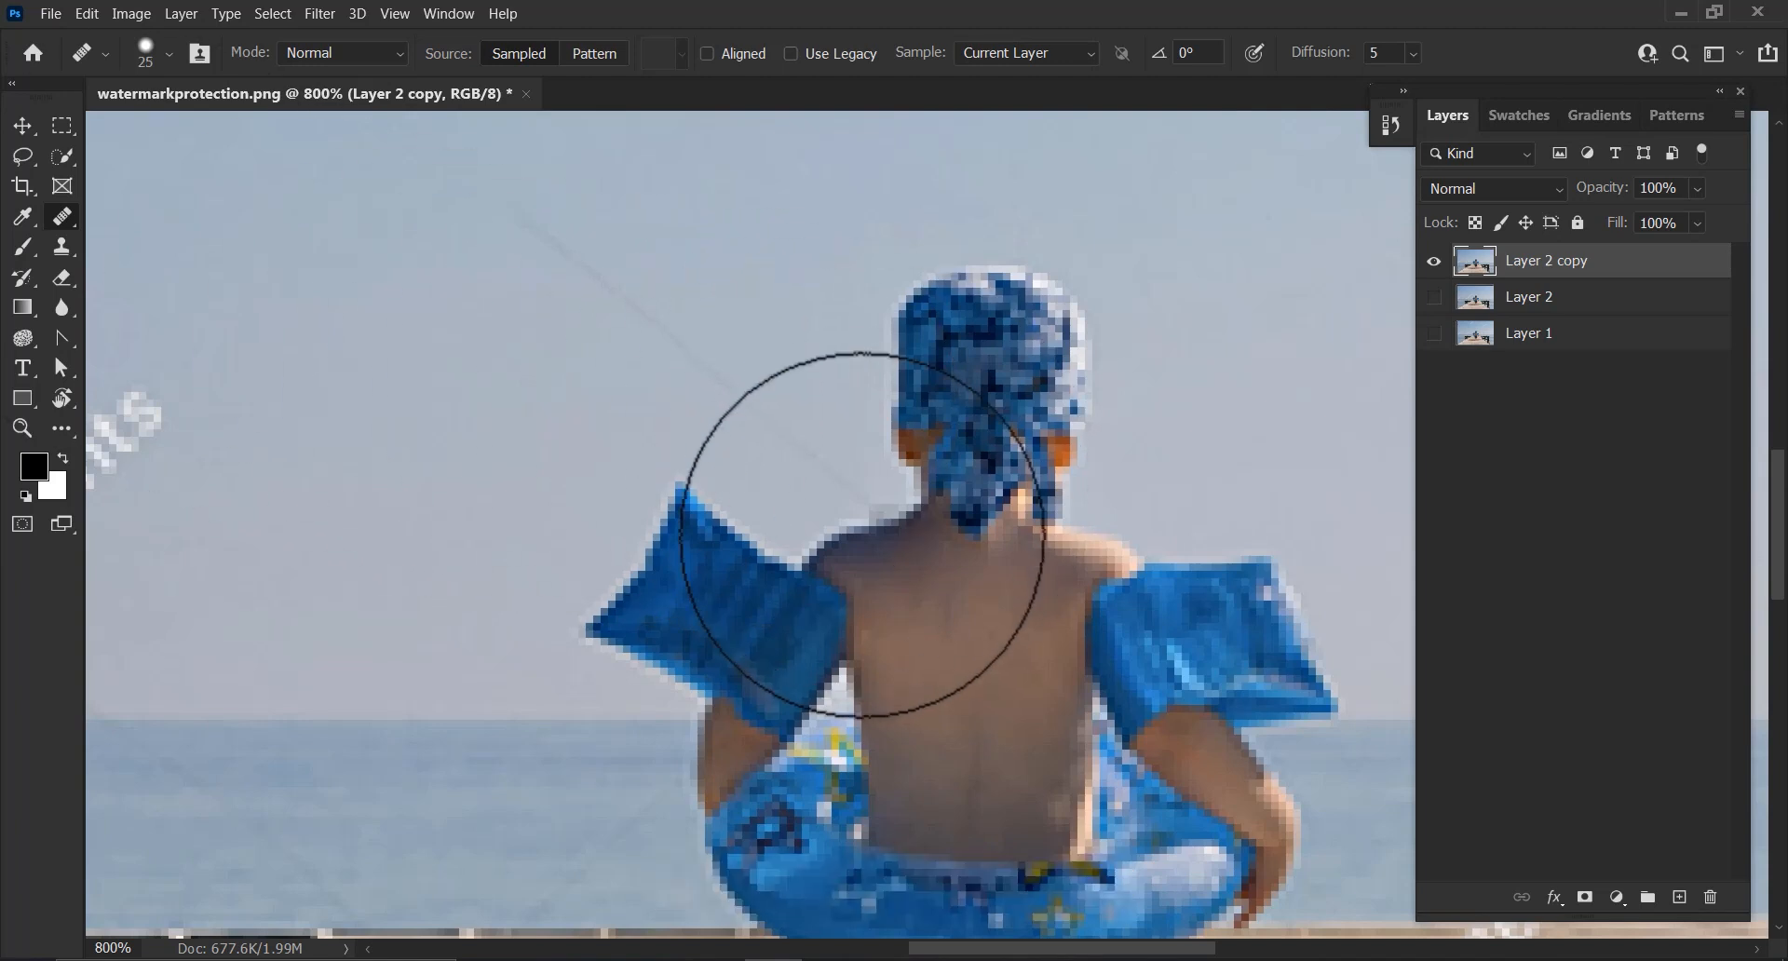
key(bracketleft)
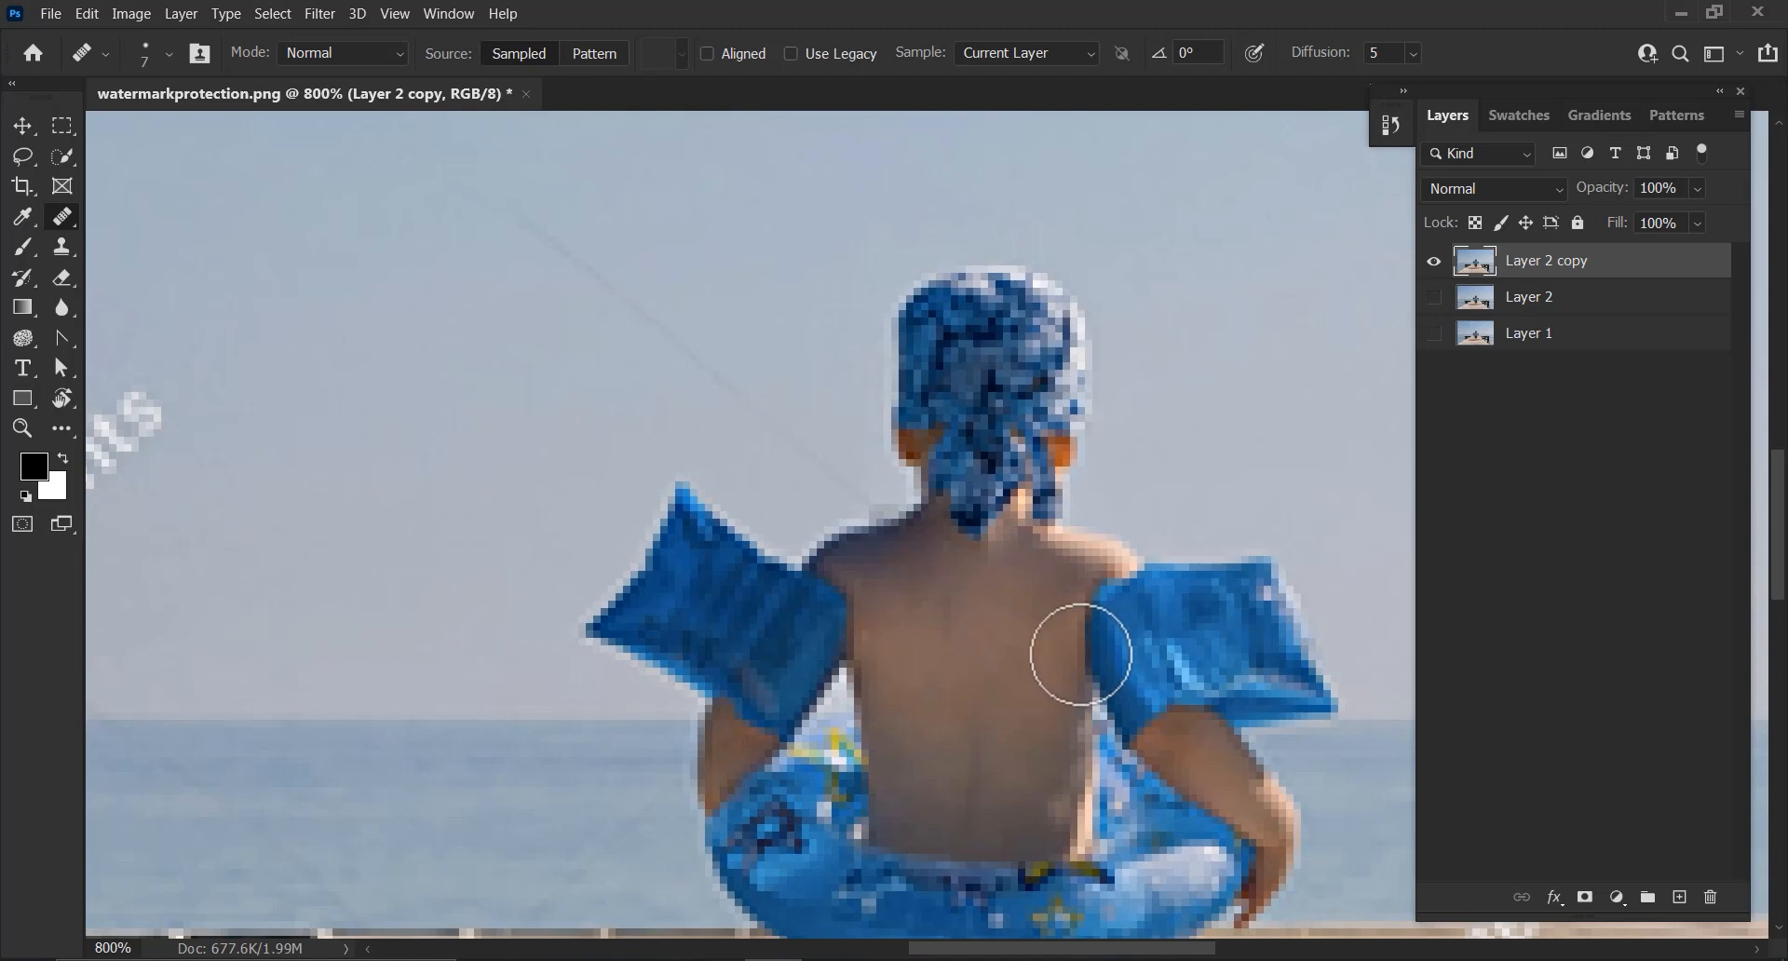
key(alt)
alt+click(920, 637)
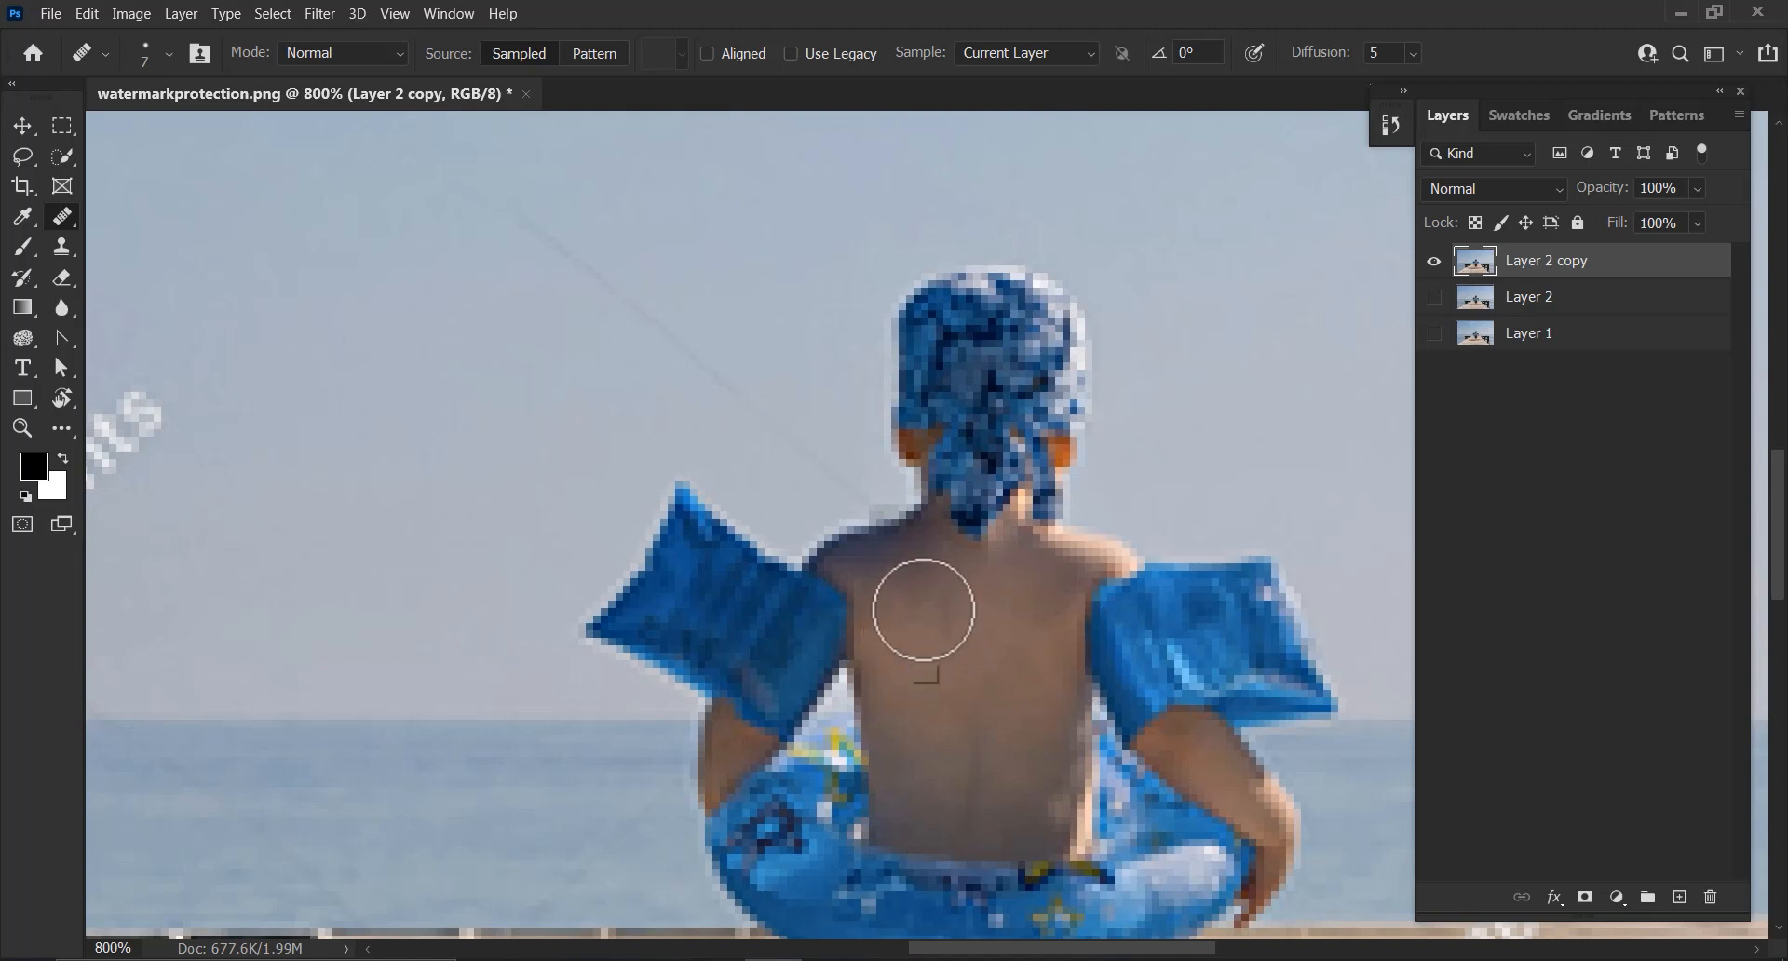
click(913, 572)
click(920, 560)
drag(919, 561, 923, 568)
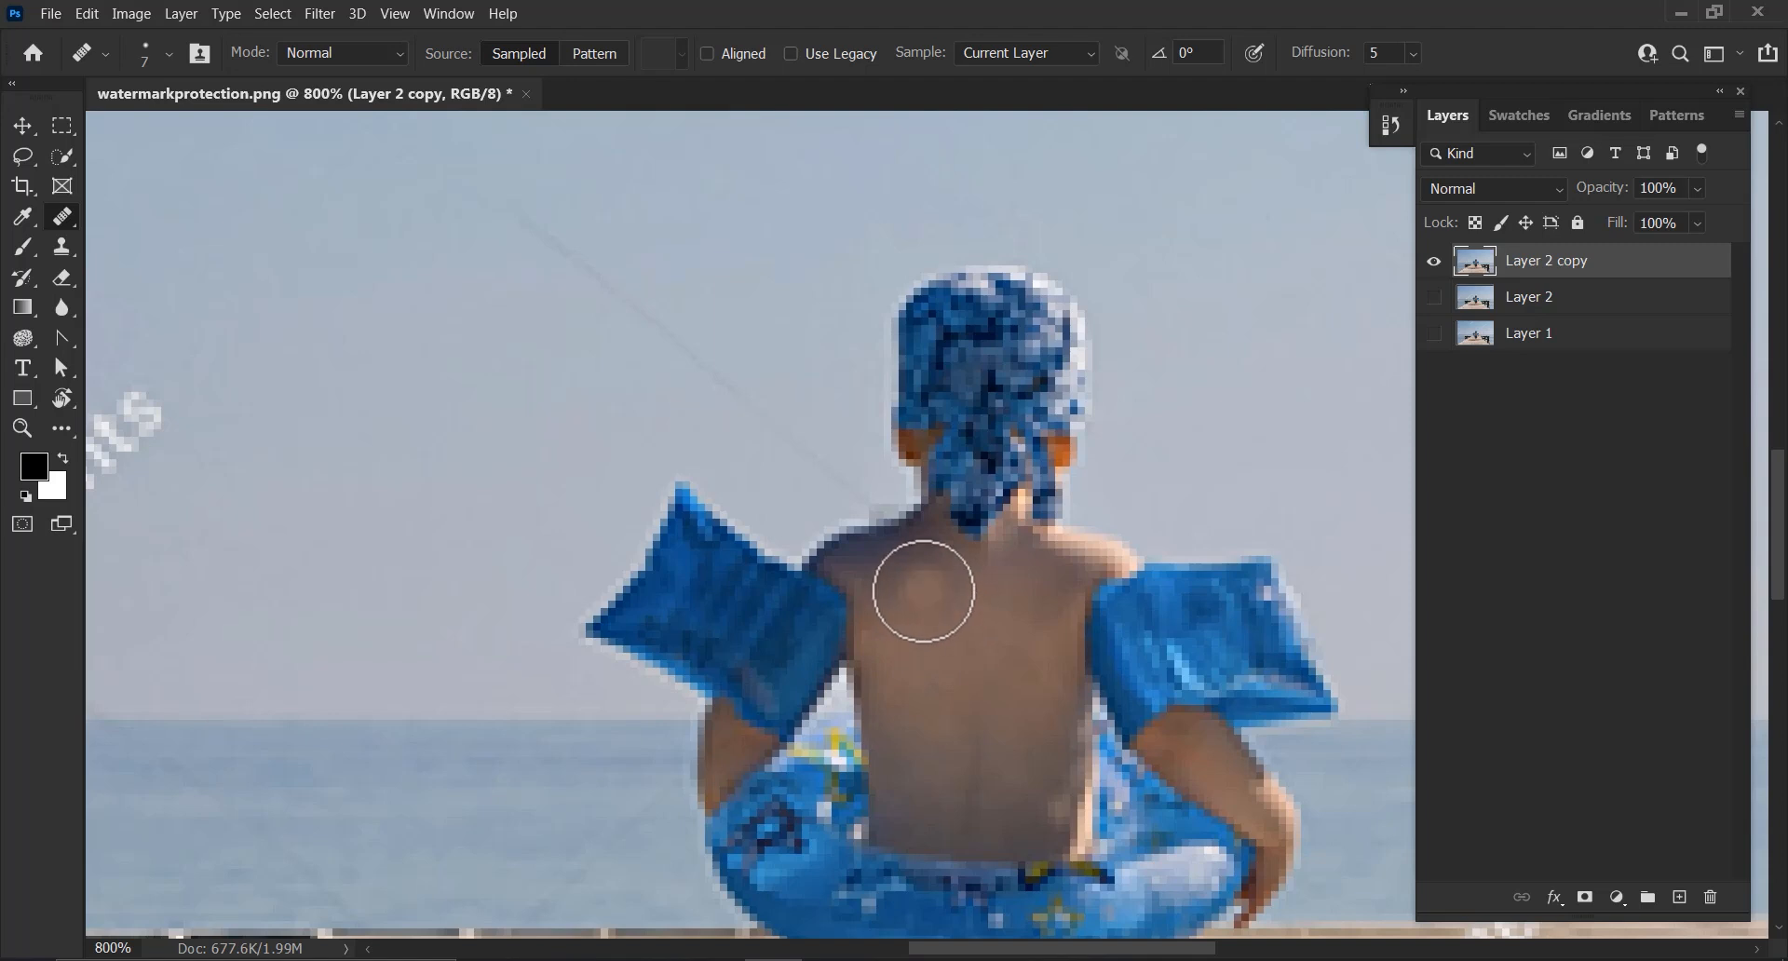
click(900, 571)
click(923, 554)
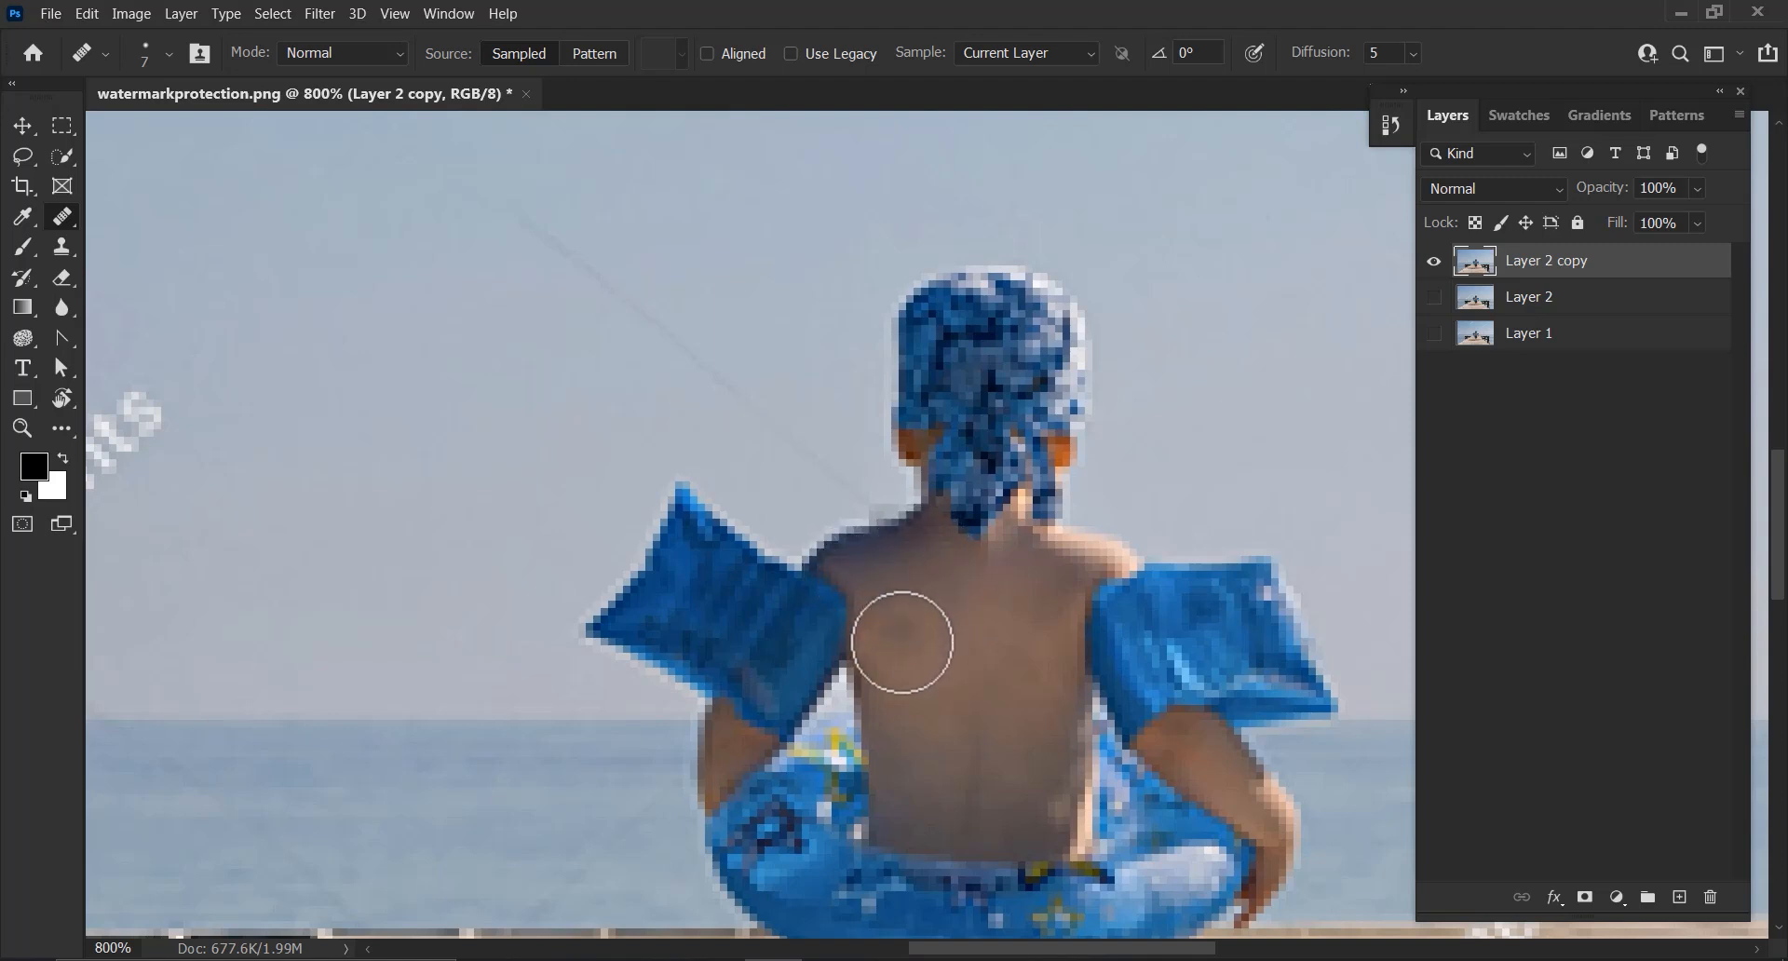
Heal the remaining patchy skin around the boy's neck and left shoulder blade, sampling surrounding skin
scroll(889, 596, up, 1)
alt+click(914, 662)
click(883, 577)
click(866, 560)
click(913, 542)
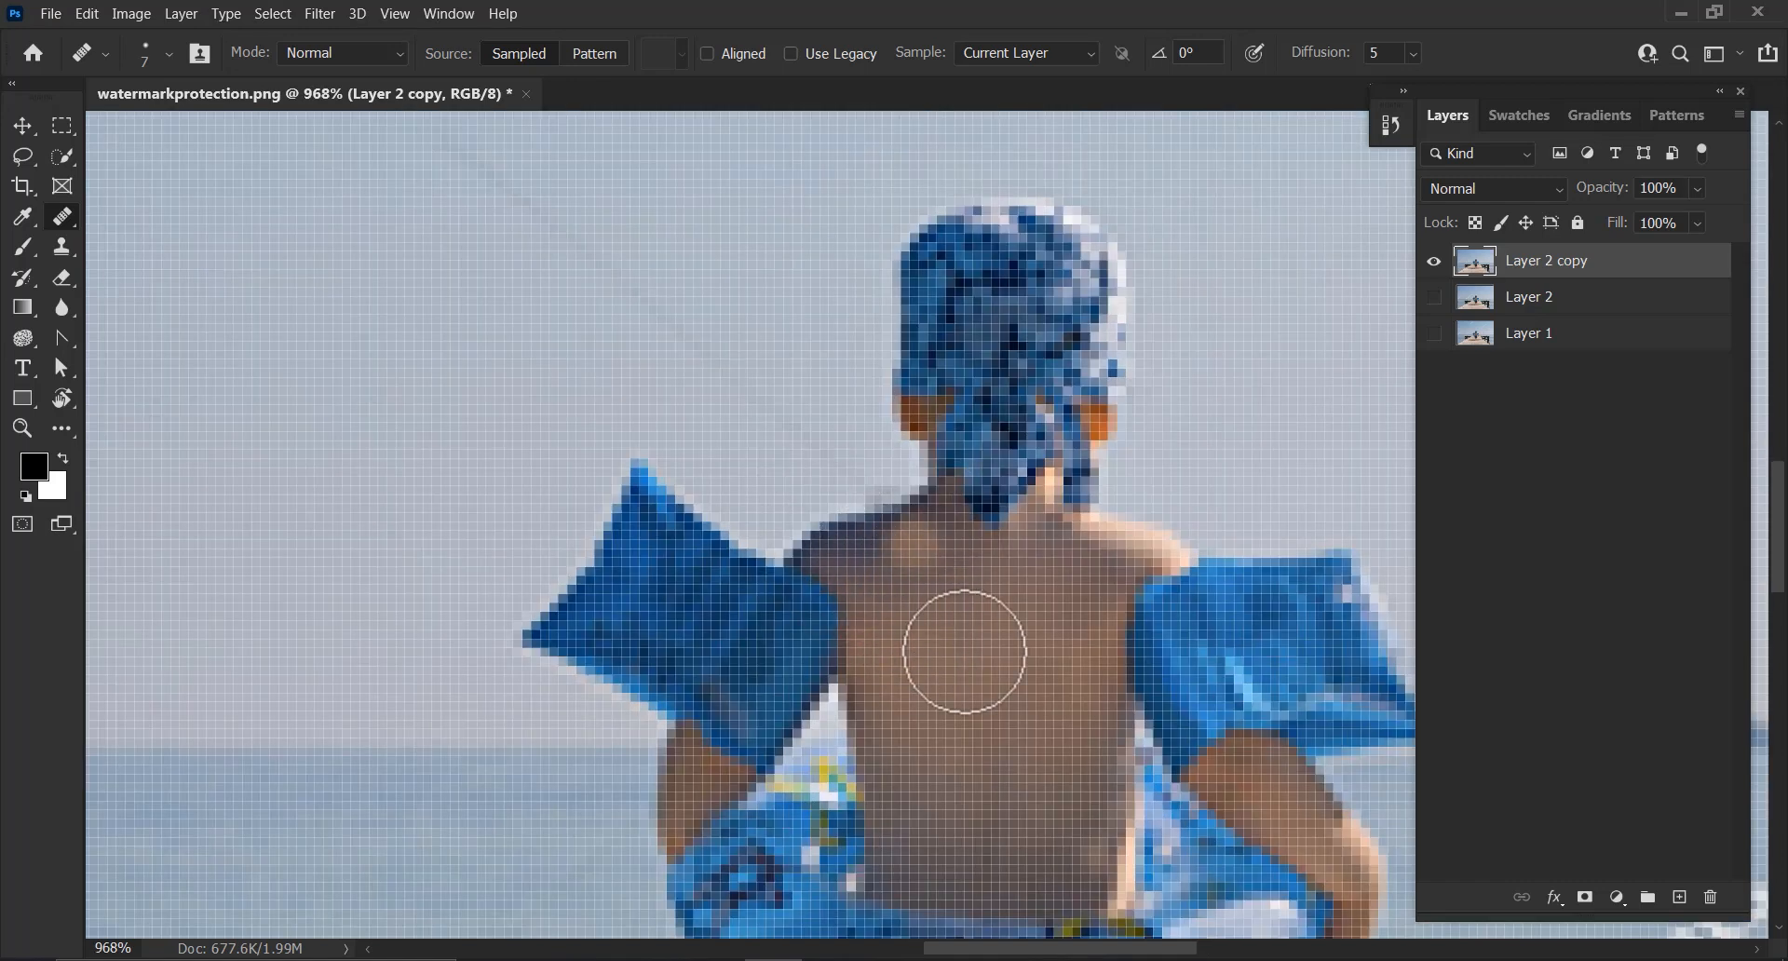
alt+click(1048, 689)
click(1065, 607)
click(1098, 578)
click(1065, 631)
alt+click(951, 630)
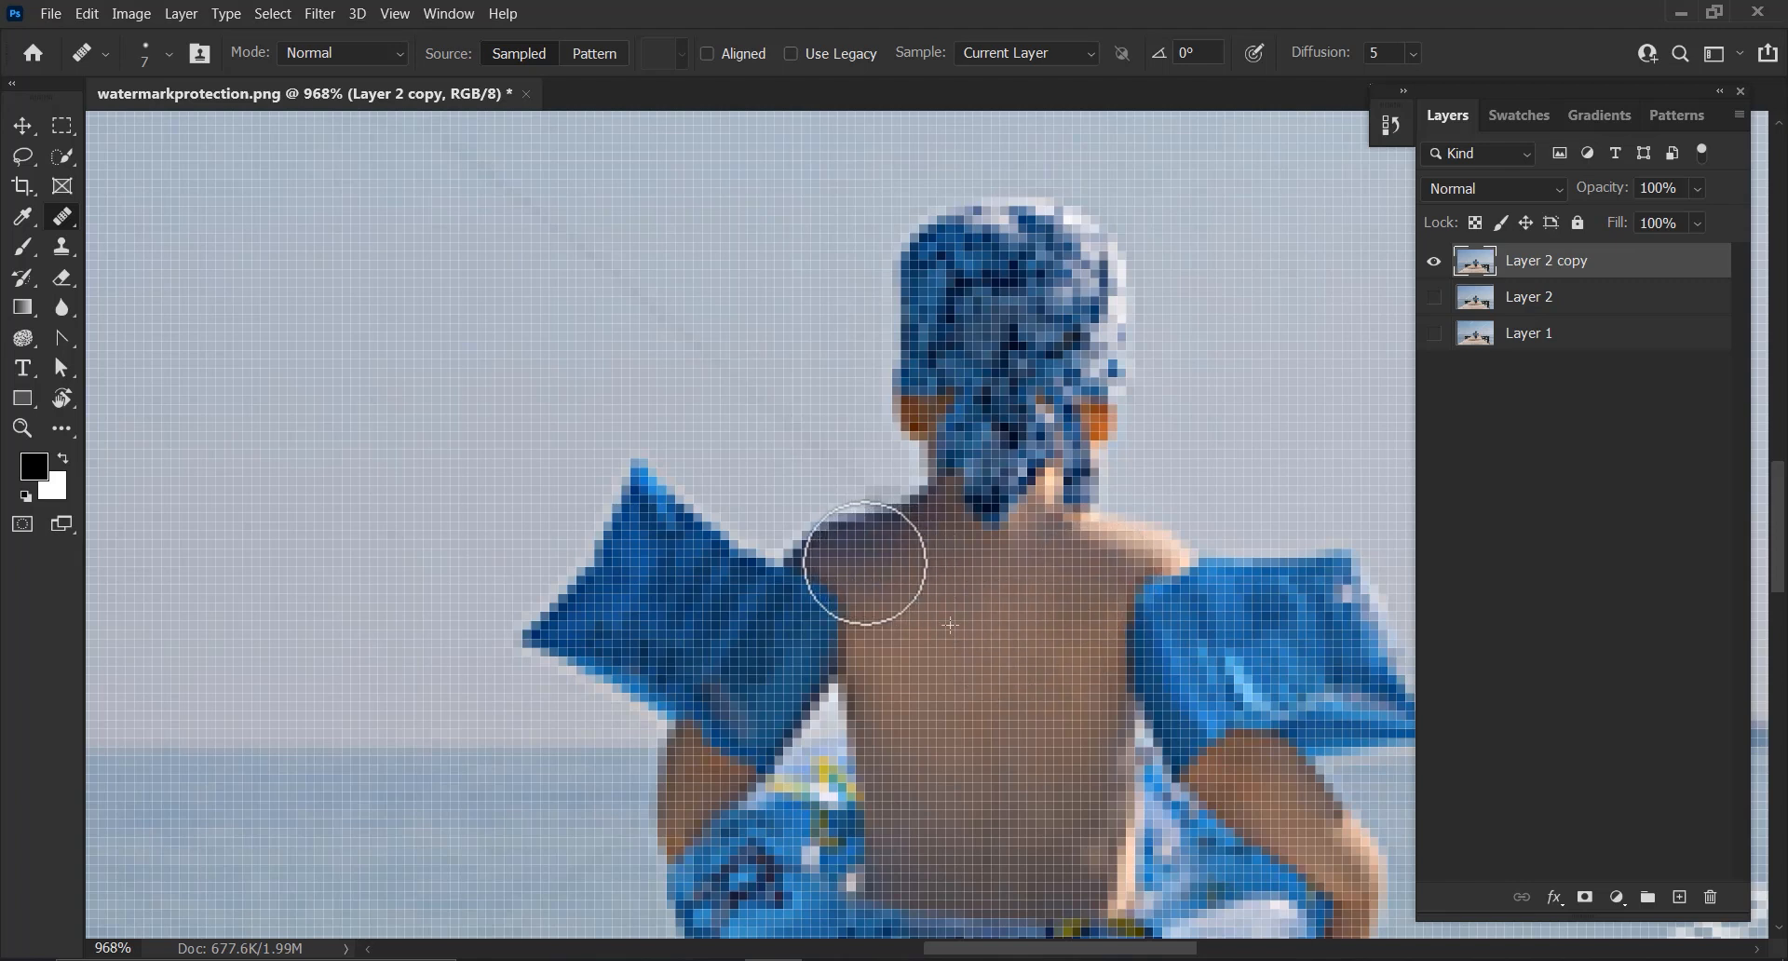
click(901, 559)
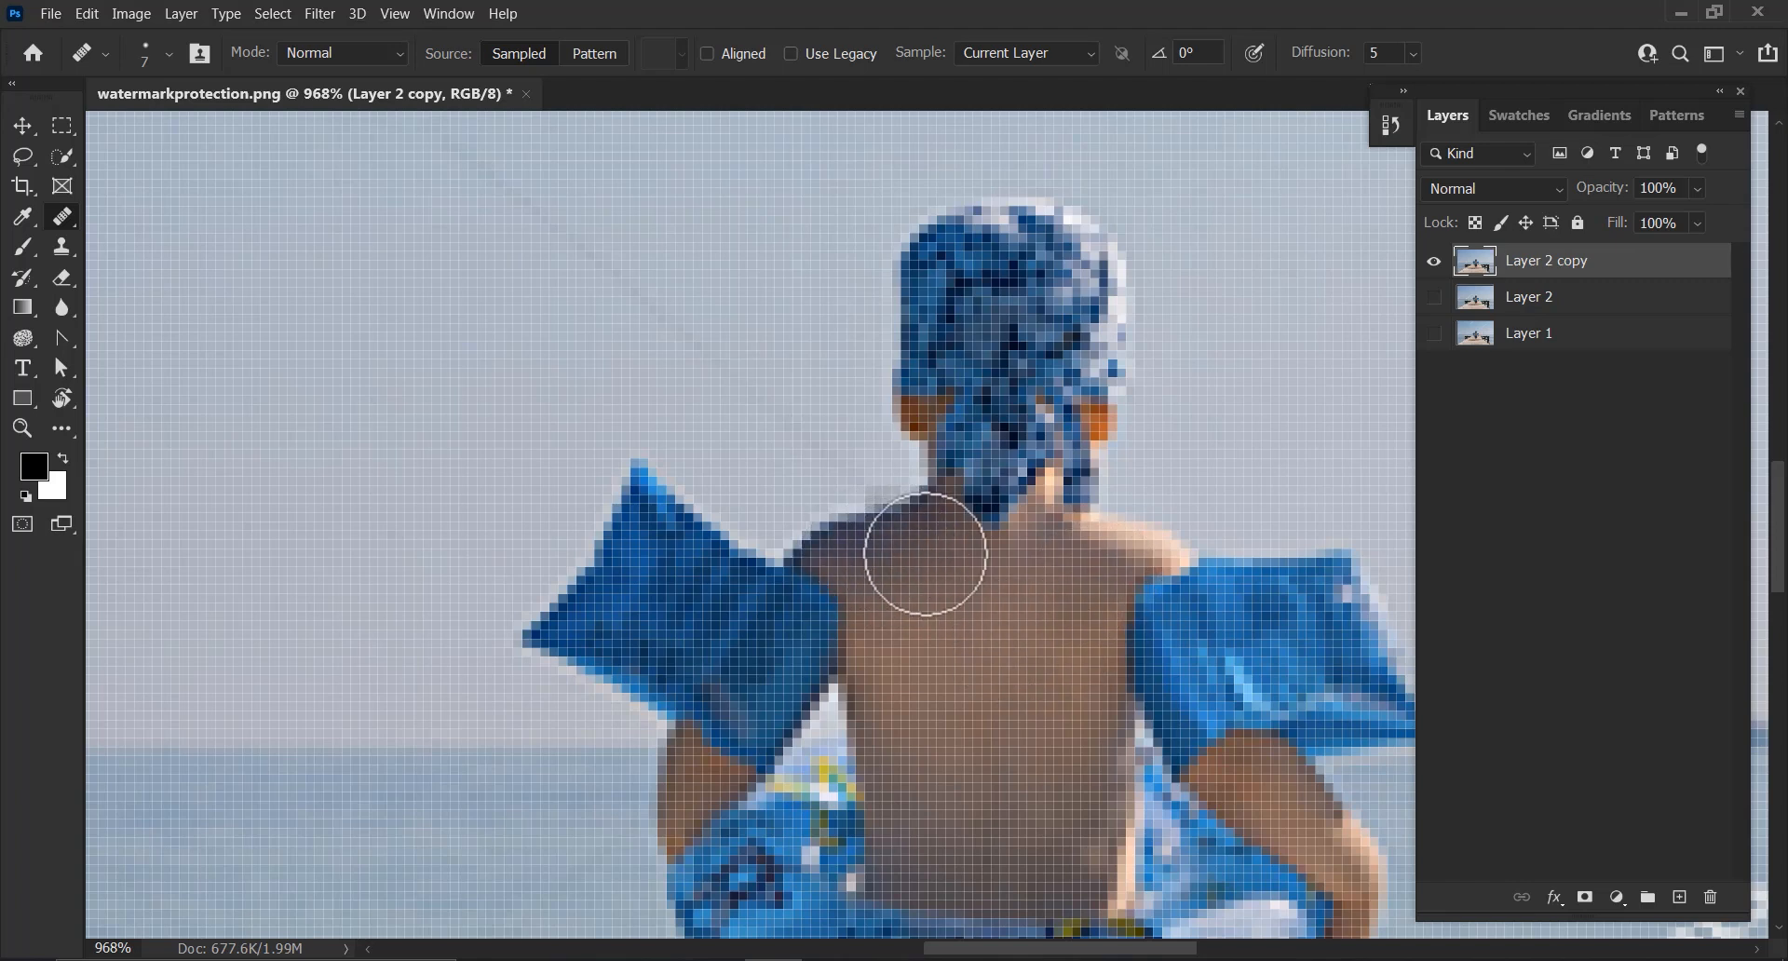
scroll(949, 689, down, 3)
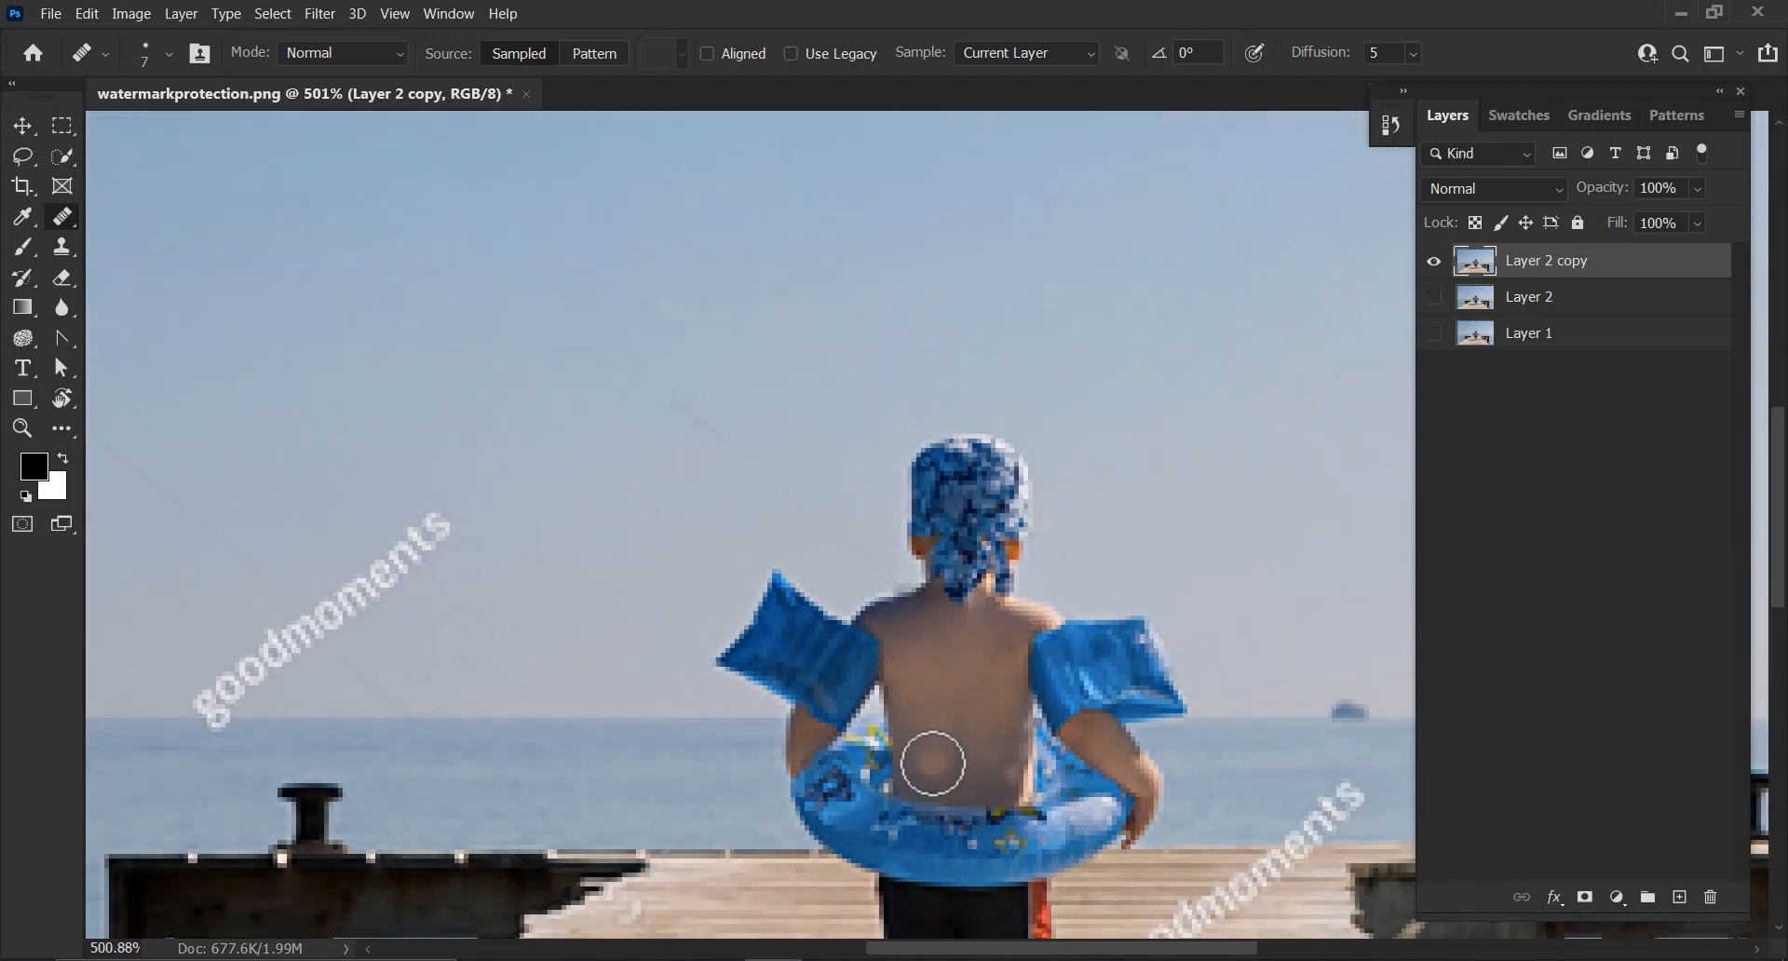
click(873, 643)
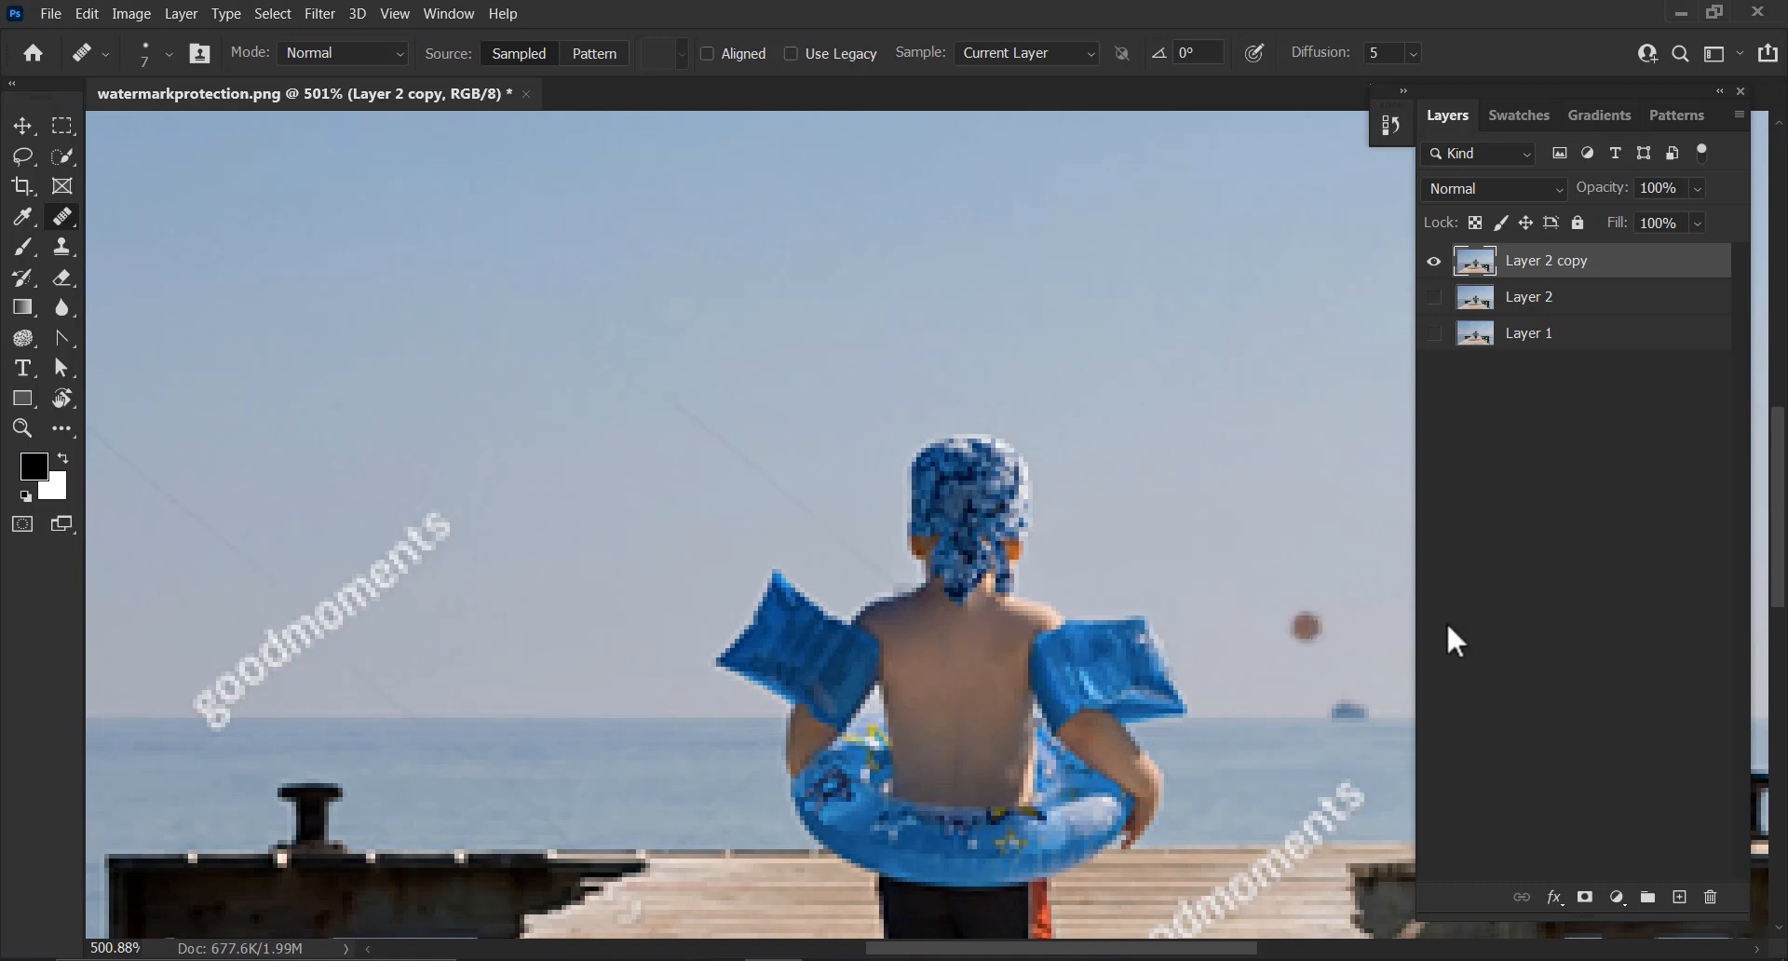
scroll(737, 599, down, 2)
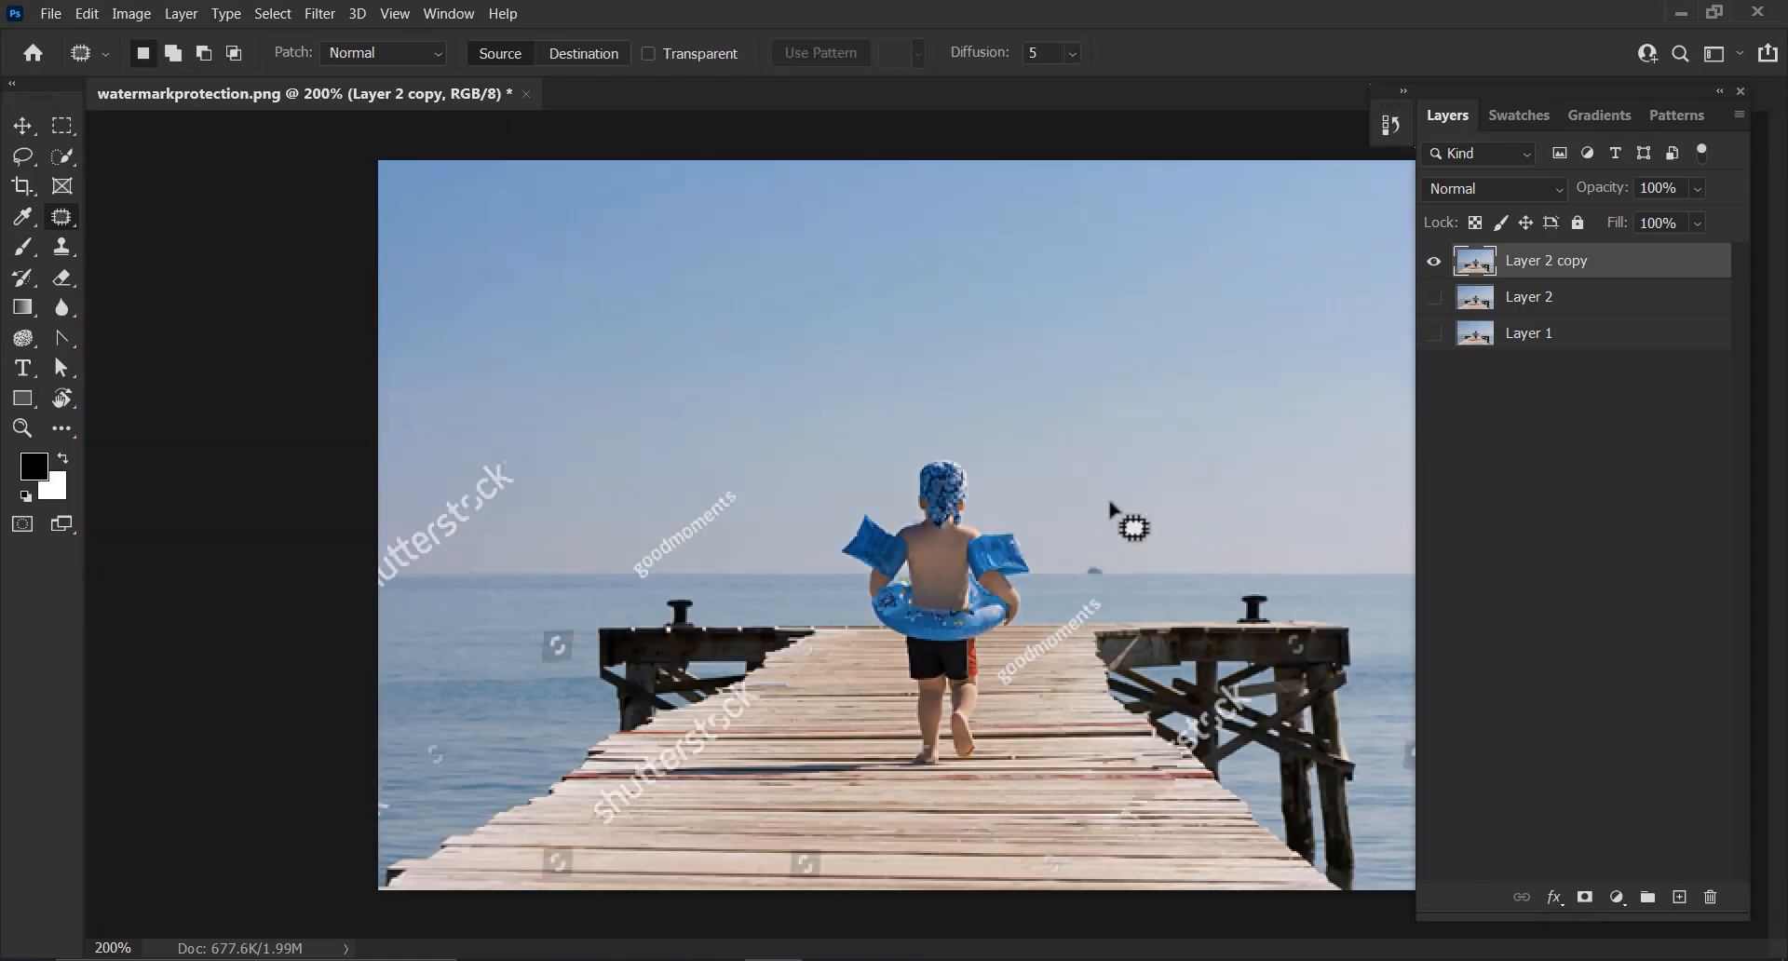
click(975, 523)
click(882, 389)
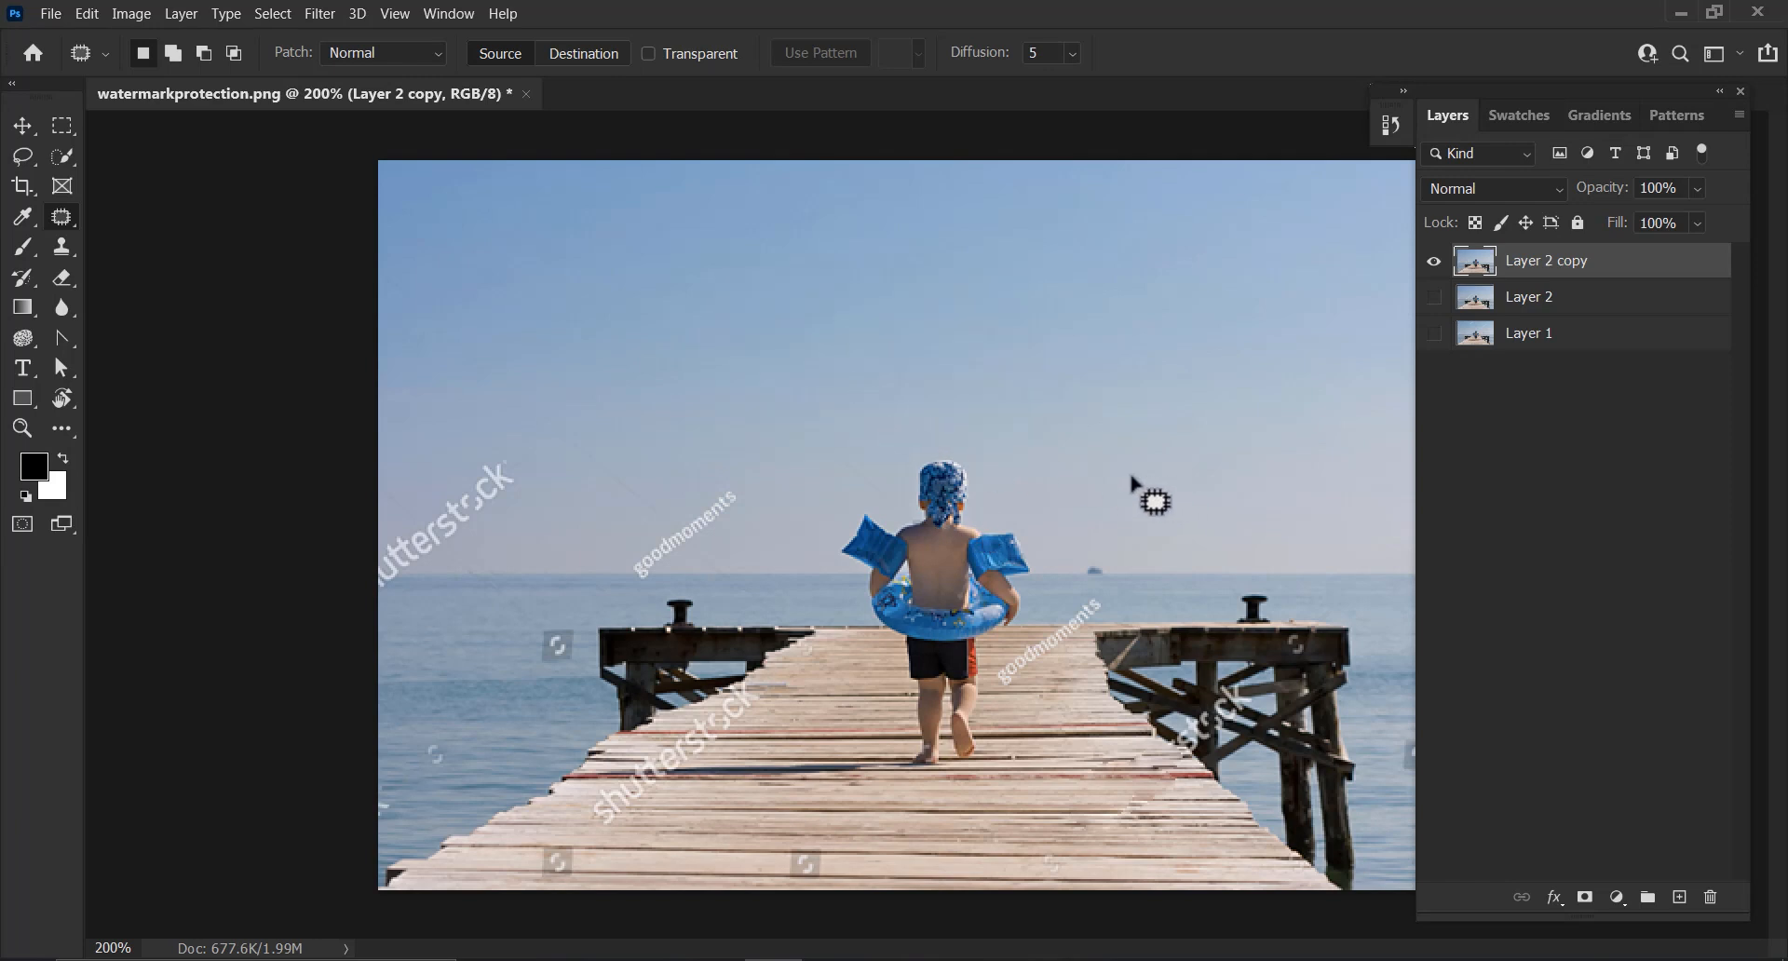